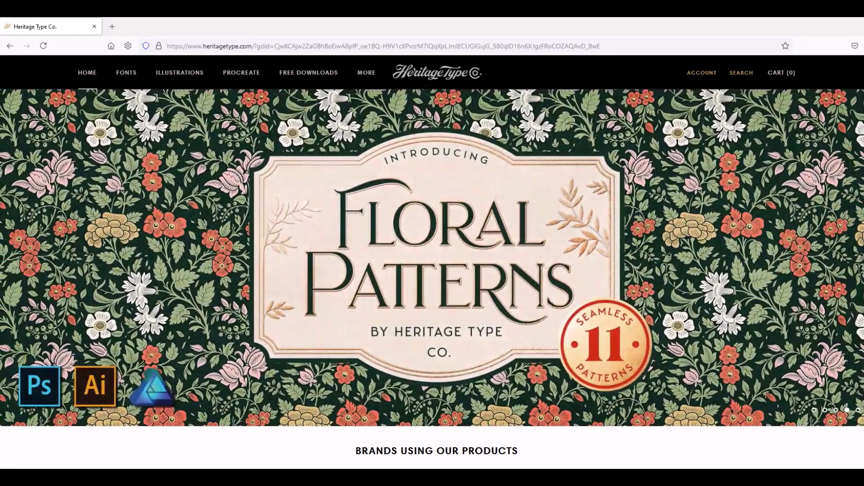
Step: Scroll the Heritage Type homepage past the bundles down to the Skull Creator illustrations
scroll(432, 254, "down", 6)
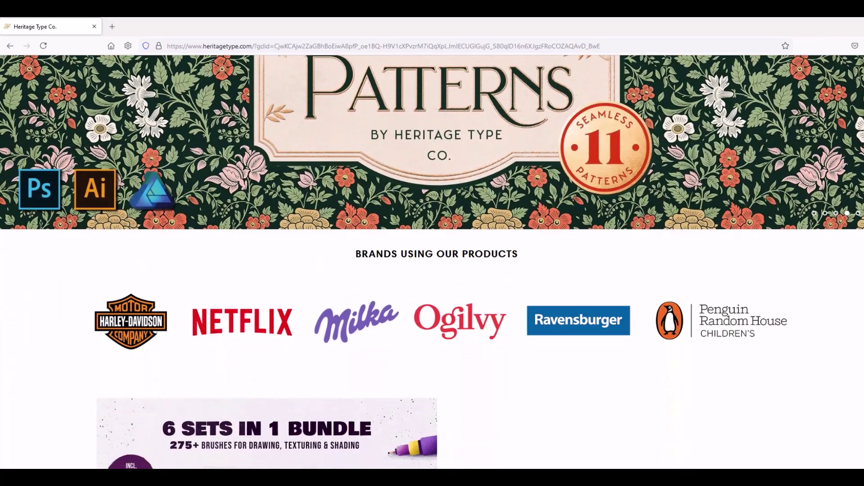
scroll(432, 261, "down", 9)
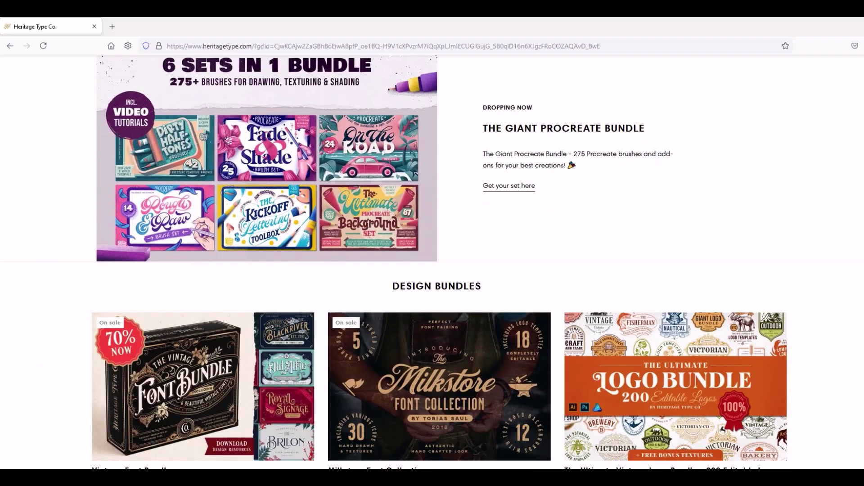
scroll(432, 261, "down", 10)
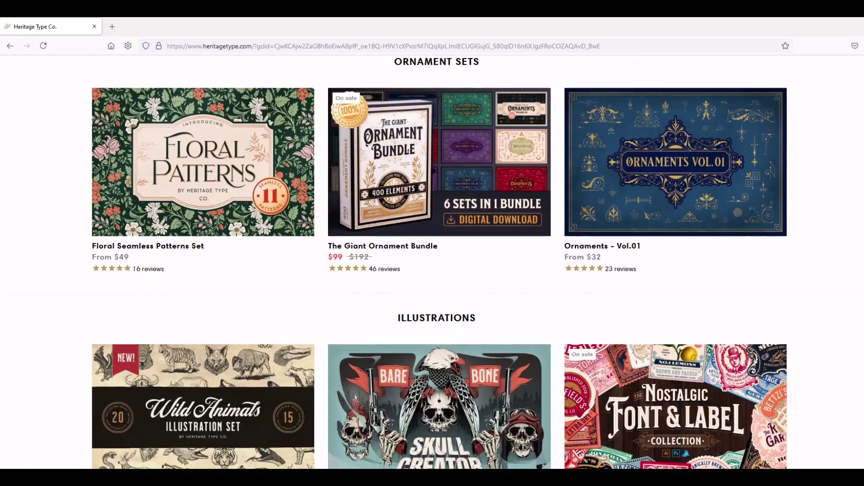
scroll(813, 274, "down", 3)
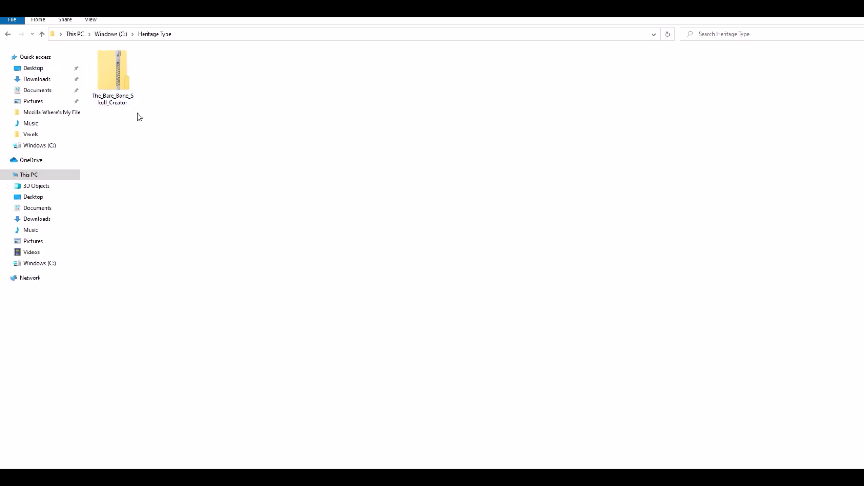
Step: Copy the Bare Bone Skull Creator folder out of its zip into the Heritage Type folder
double_click(113, 97)
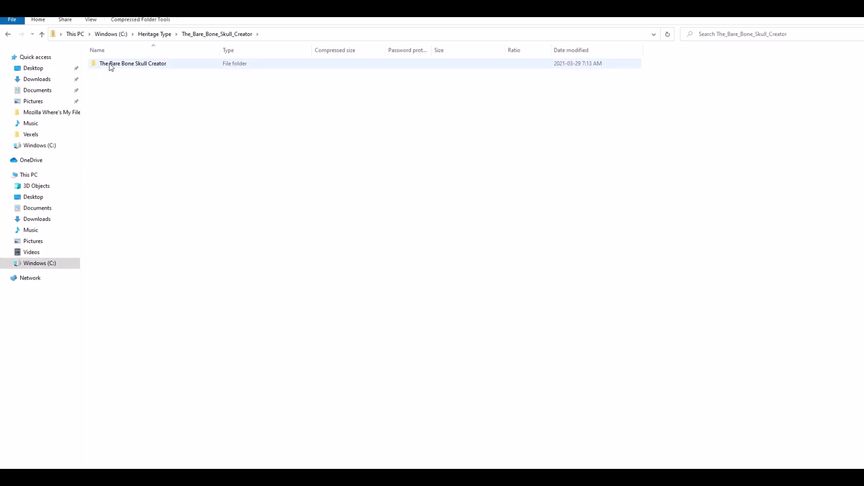
right_click(138, 65)
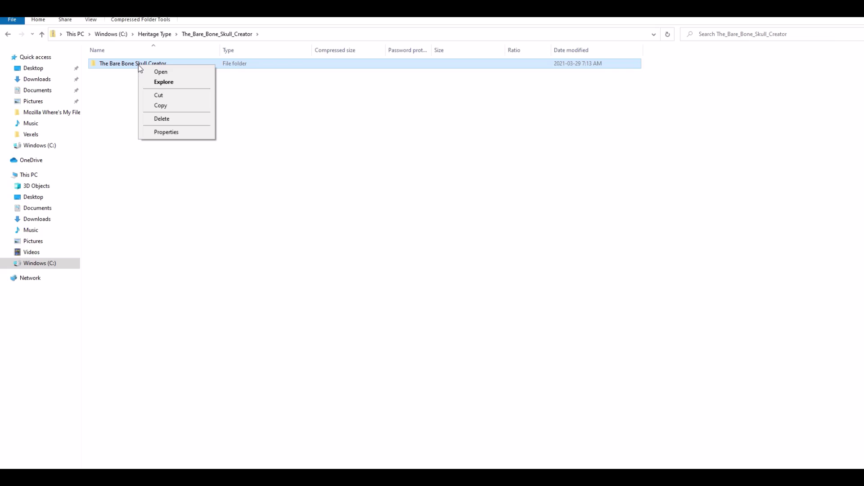
left_click(160, 105)
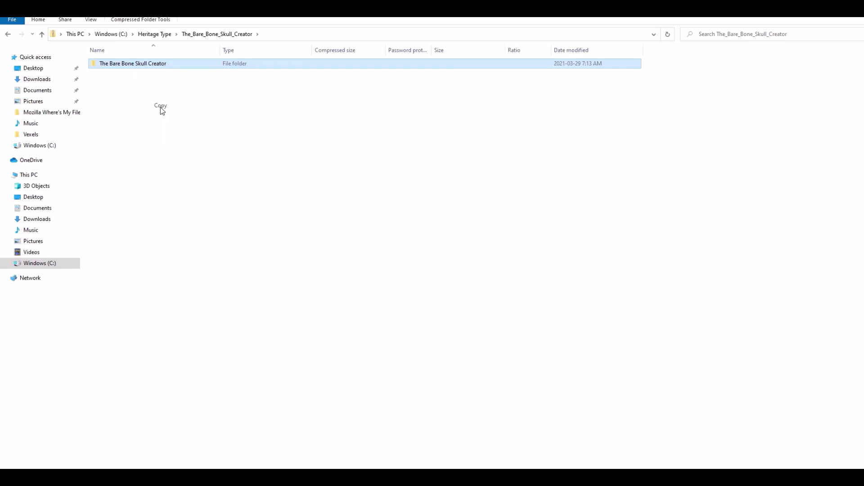
left_click(152, 36)
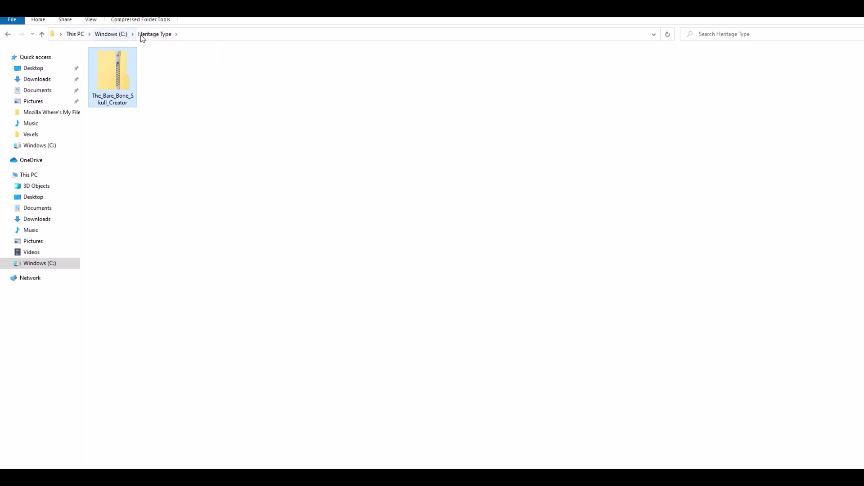
right_click(142, 122)
left_click(162, 187)
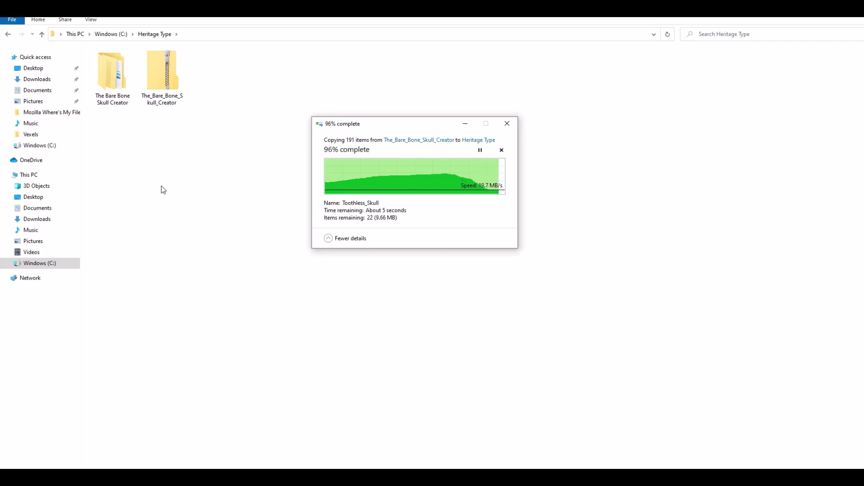
Step: Browse the extracted pack, checking Fonts, then open Skull_Creator > PNG
double_click(112, 79)
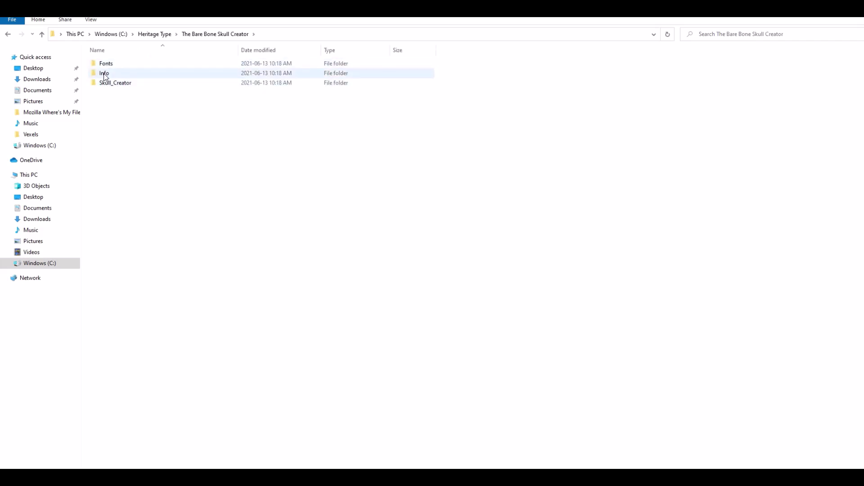
double_click(105, 65)
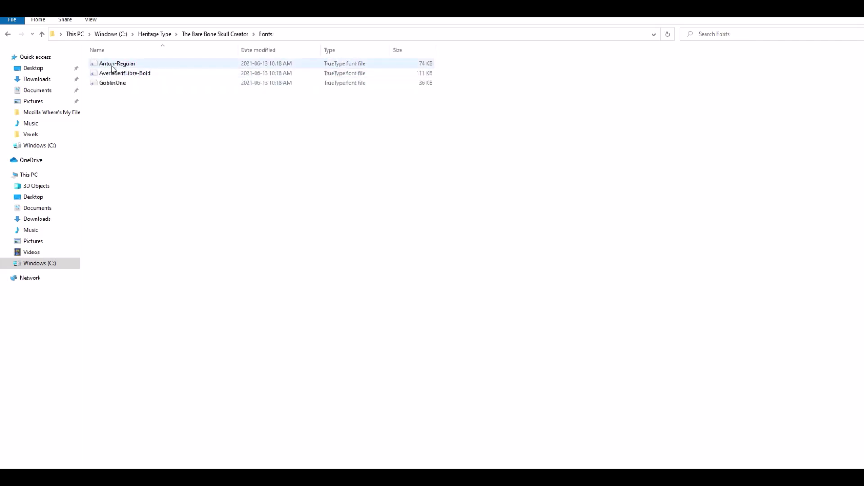
left_click(198, 34)
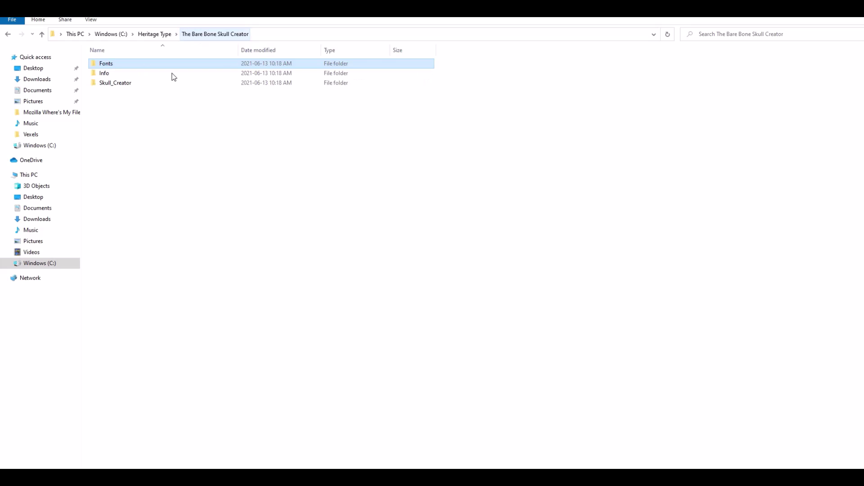
double_click(110, 84)
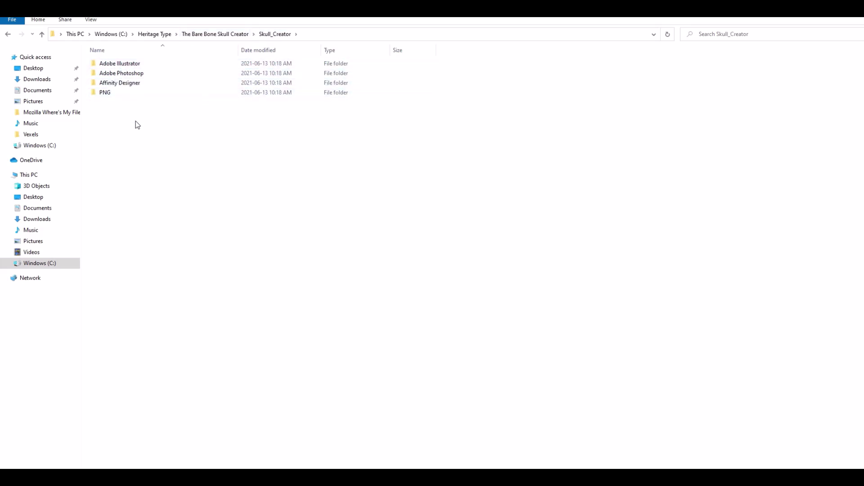
double_click(114, 94)
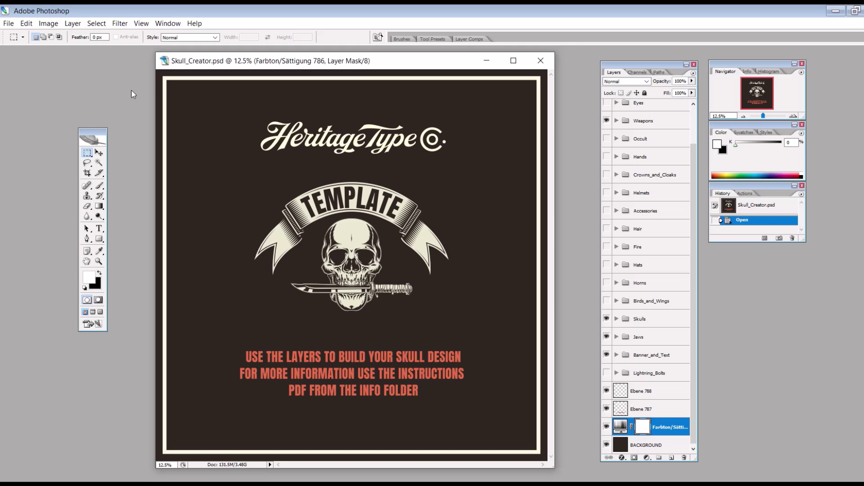
Step: Nudge the Skull_Creator.psd window and scroll through its Layers palette
mouse_move(215, 66)
left_mouse_down()
mouse_move(227, 62)
mouse_move(213, 69)
left_mouse_up()
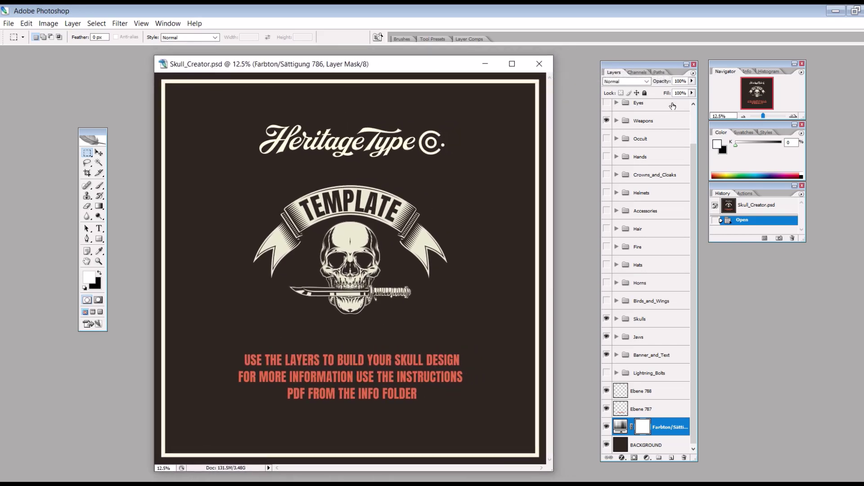
scroll(635, 199, "up", 2)
scroll(621, 270, "down", 3)
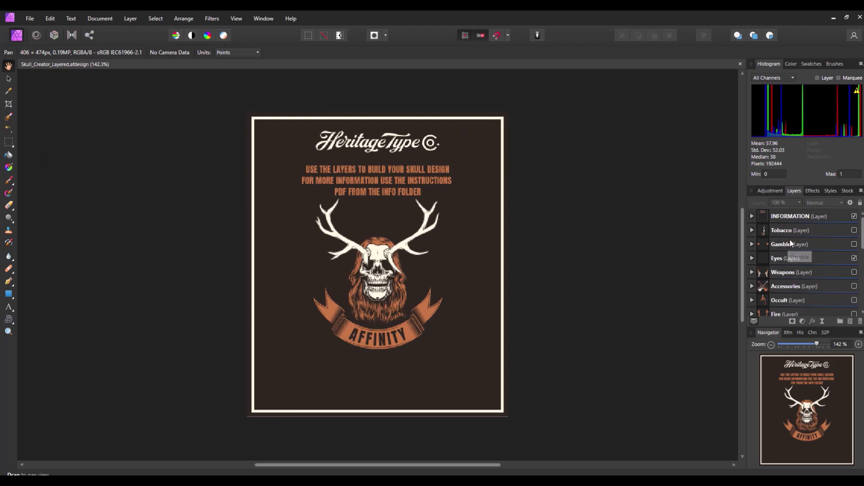
scroll(790, 245, "down", 10)
scroll(788, 260, "up", 10)
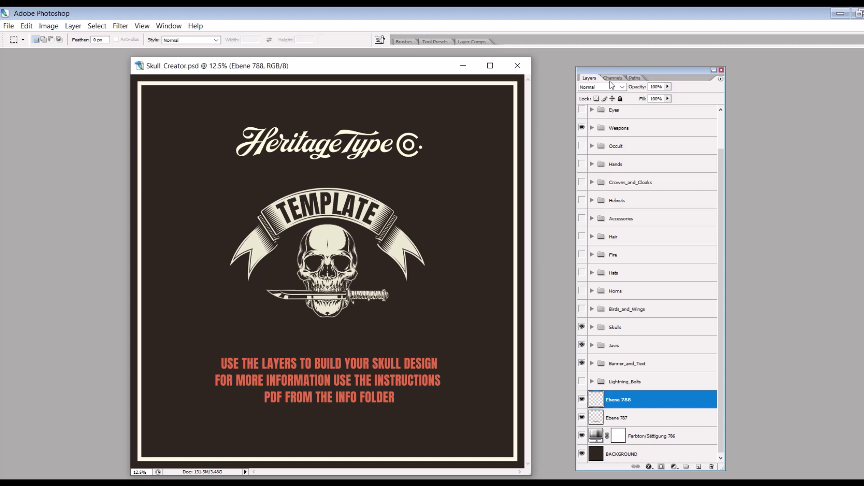
Step: Restore the palettes and hide the knife, skull, jaw and TEMPLATE banner layers
key("Tab")
mouse_move(610, 70)
left_mouse_down()
mouse_move(595, 67)
mouse_move(605, 63)
left_mouse_up()
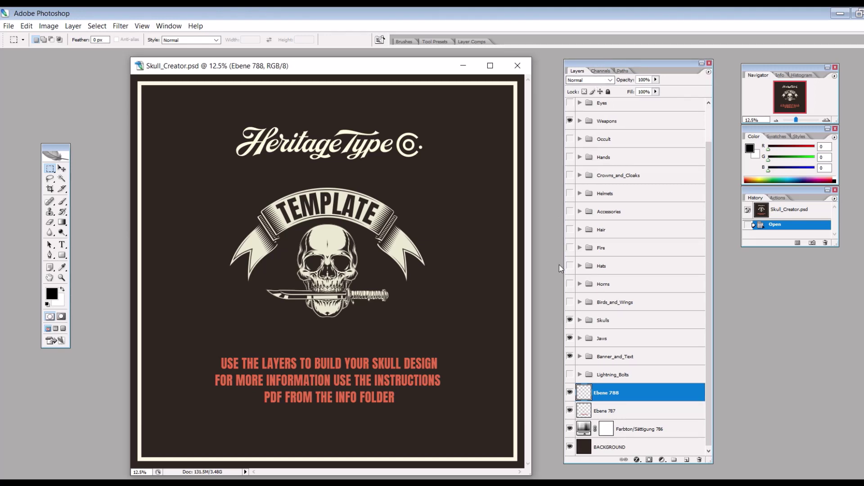
left_click(570, 122)
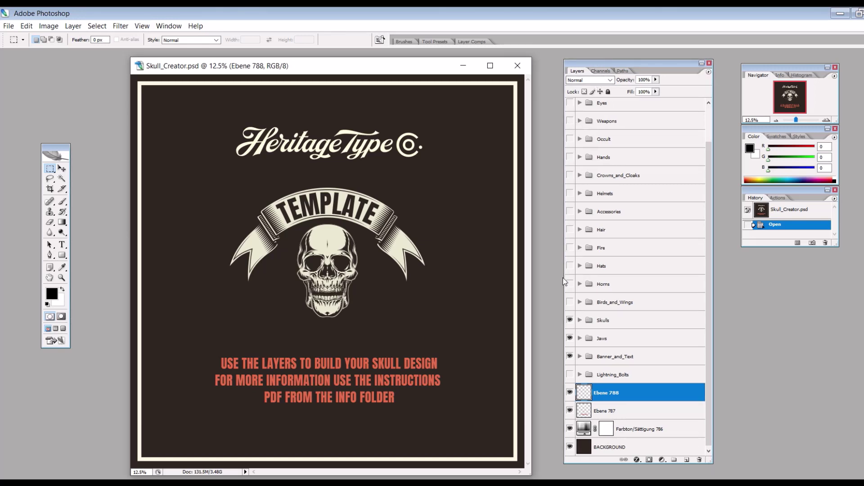
left_click(569, 320)
left_click(569, 338)
left_click(570, 356)
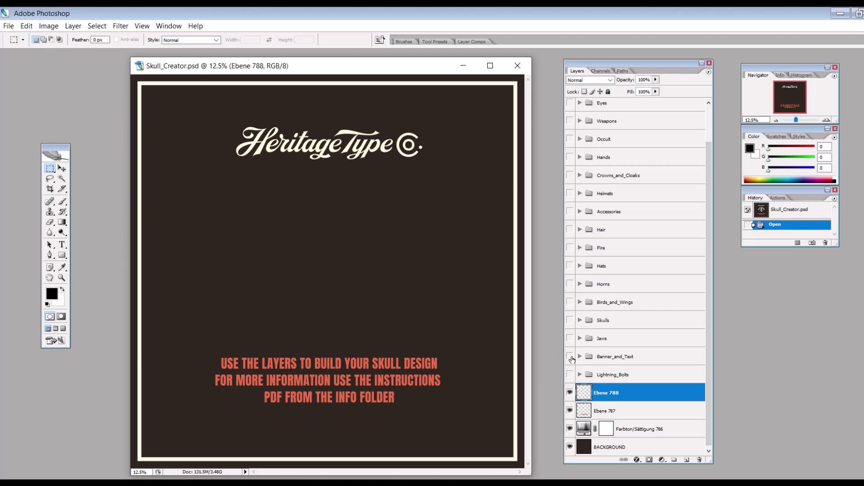
Step: Hide Ebene 788, Ebene 787 and the Farbton/Sättigung 786 adjustment, keeping BACKGROUND visible
left_click(569, 393)
left_click(570, 411)
left_click(570, 428)
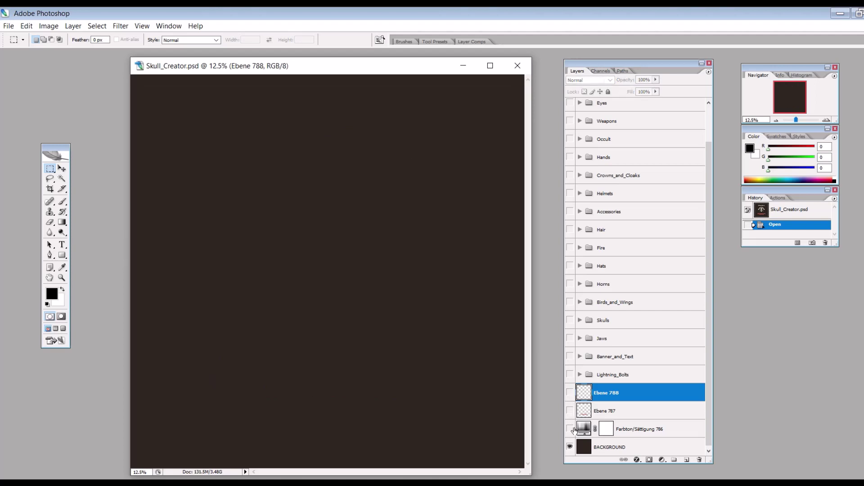
left_click(570, 447)
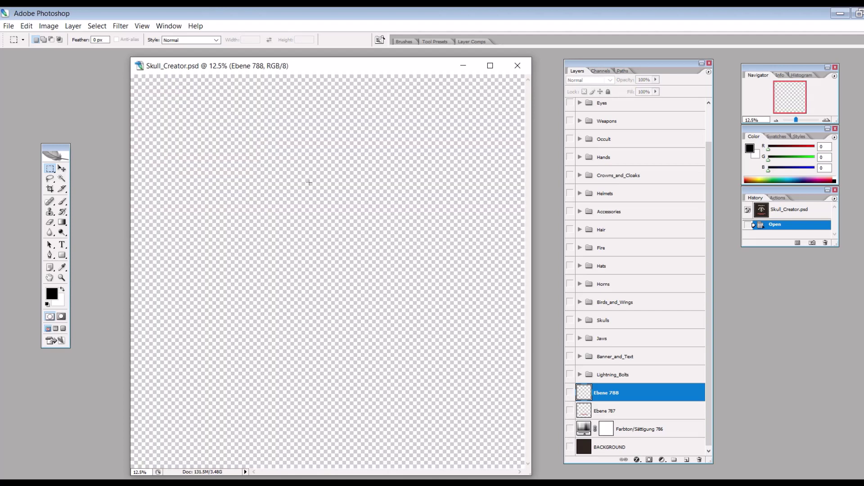
left_click(570, 447)
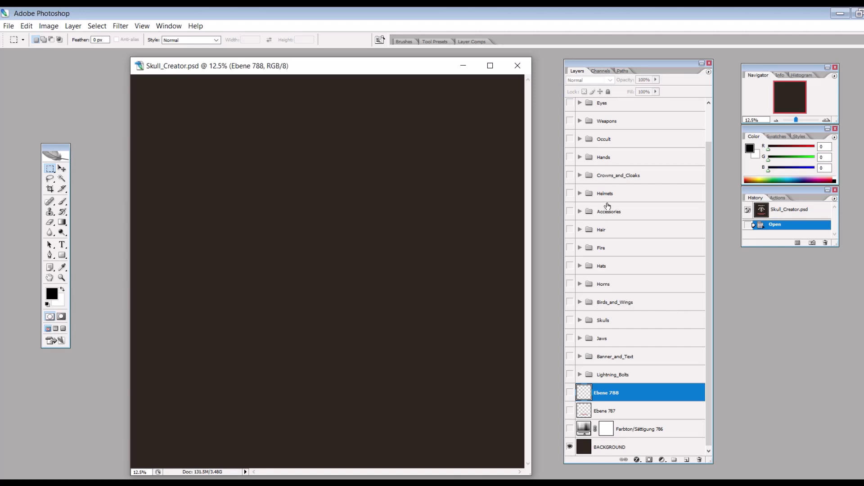
scroll(607, 208, "up", 3)
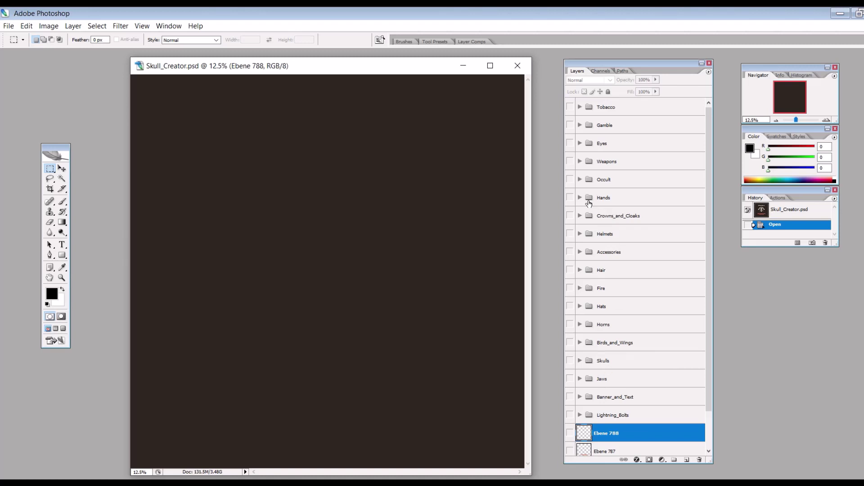
scroll(585, 282, "down", 2)
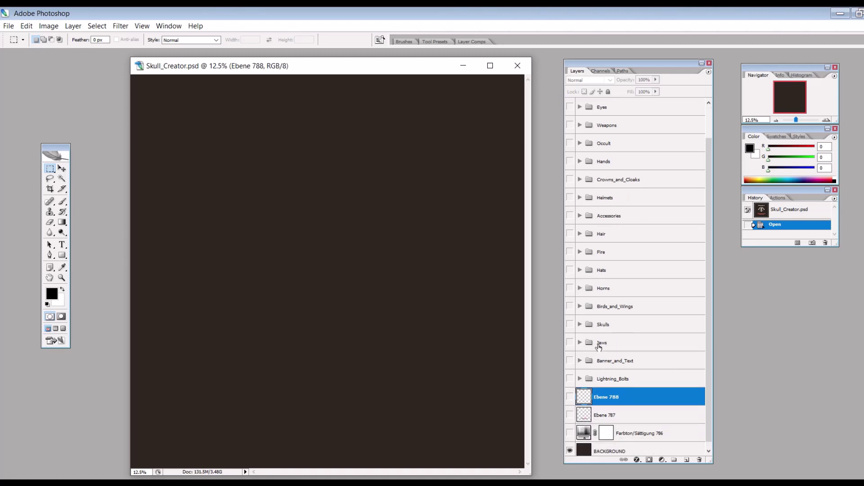
Step: Expand the Skulls group and its Standard_Skull, making the Skulls group visible
left_click(609, 325)
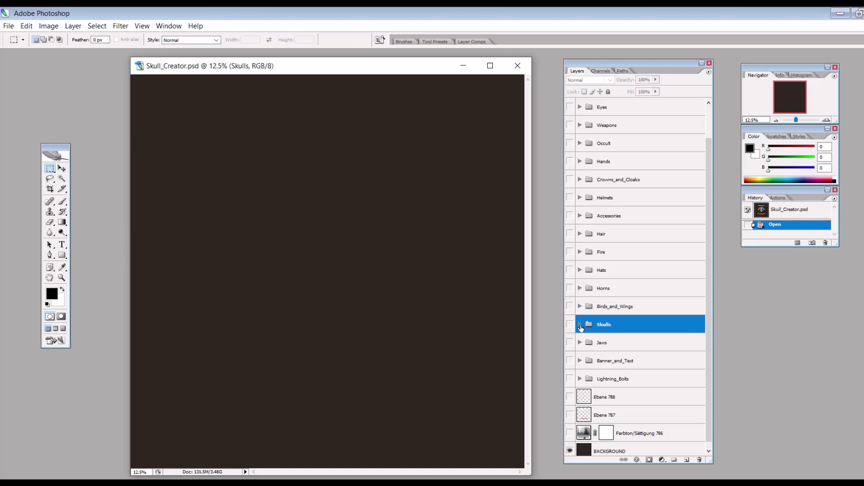
left_click(580, 325)
scroll(598, 297, "down", 4)
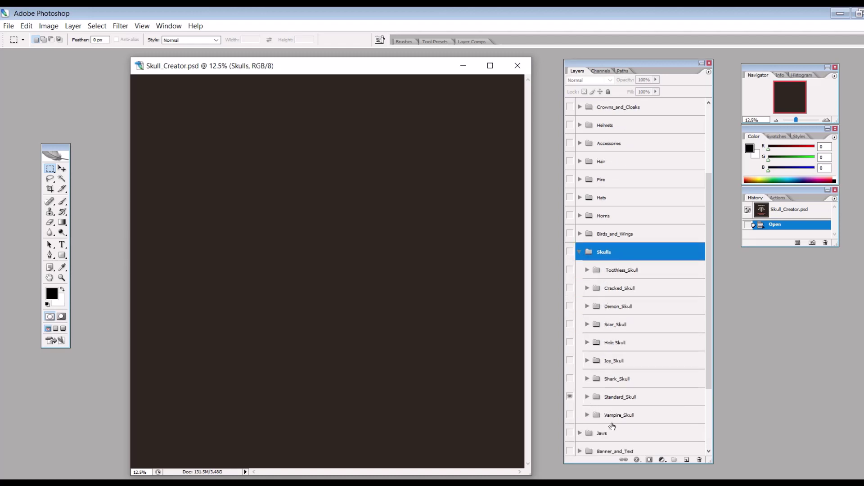
scroll(606, 360, "down", 1)
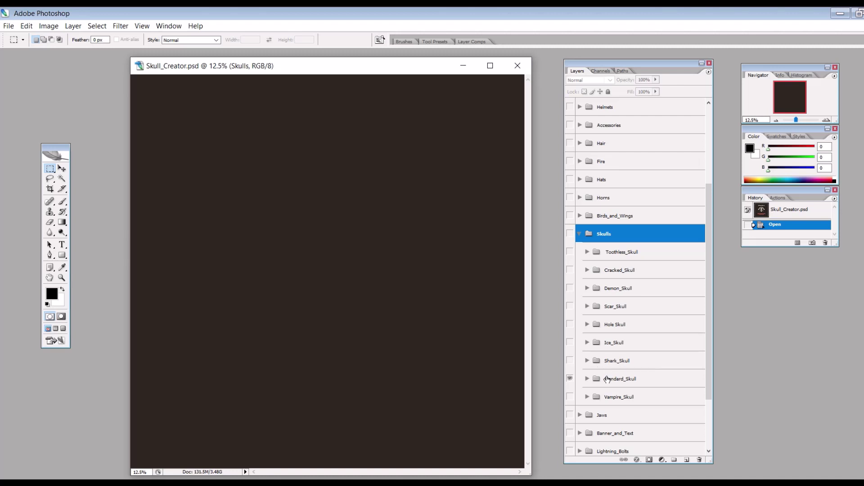
left_click(587, 379)
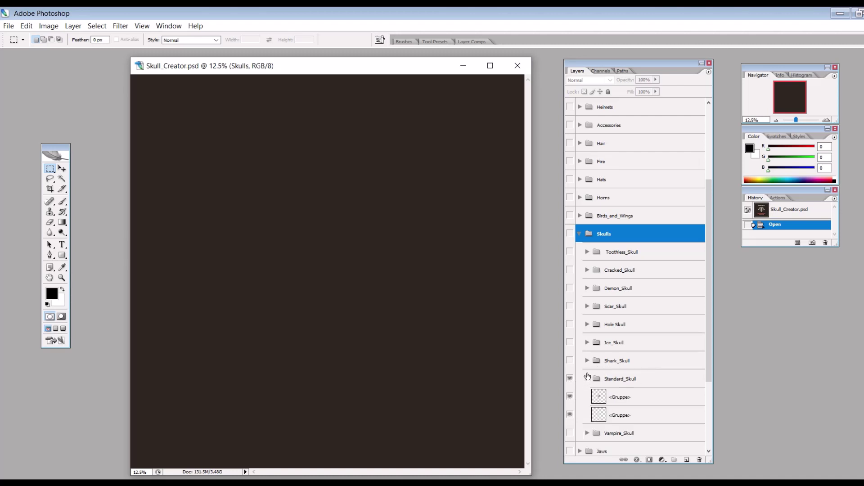
scroll(587, 380, "down", 1)
scroll(585, 369, "down", 1)
left_click(570, 342)
left_click(569, 342)
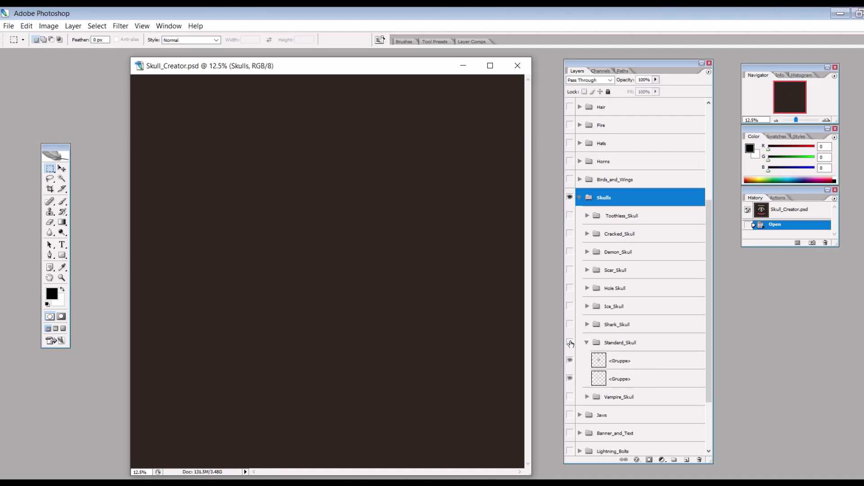
left_click(570, 342)
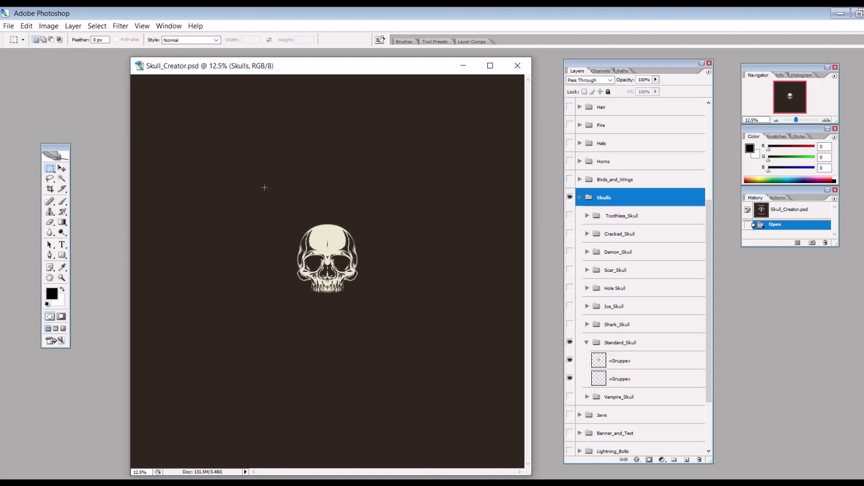
Step: Zoom in on the skull three times, up to 33.3%
left_click(141, 26)
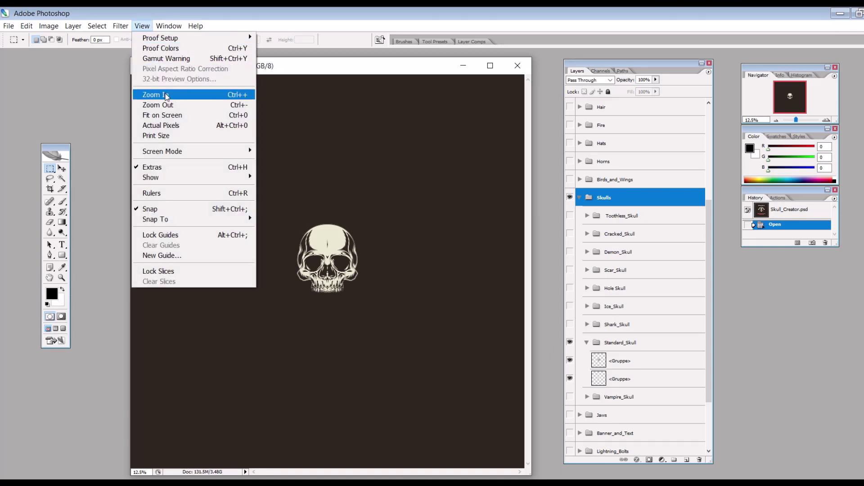
left_click(230, 97)
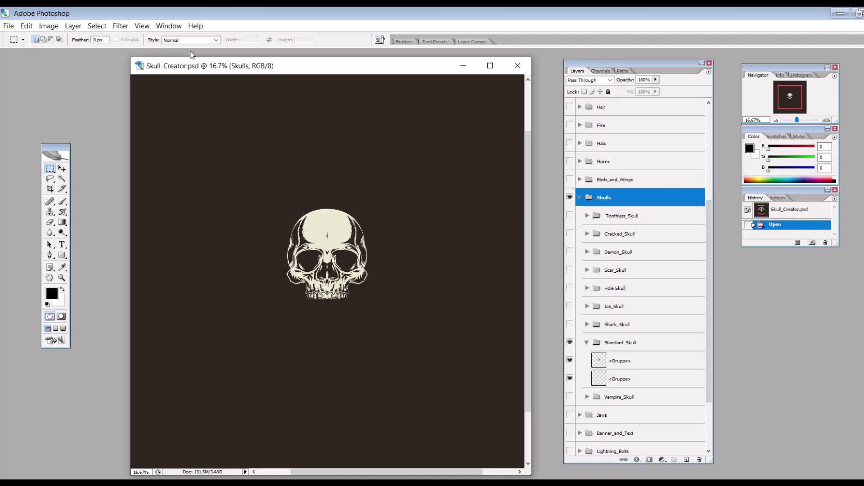
left_click(141, 26)
left_click(153, 95)
left_click(142, 26)
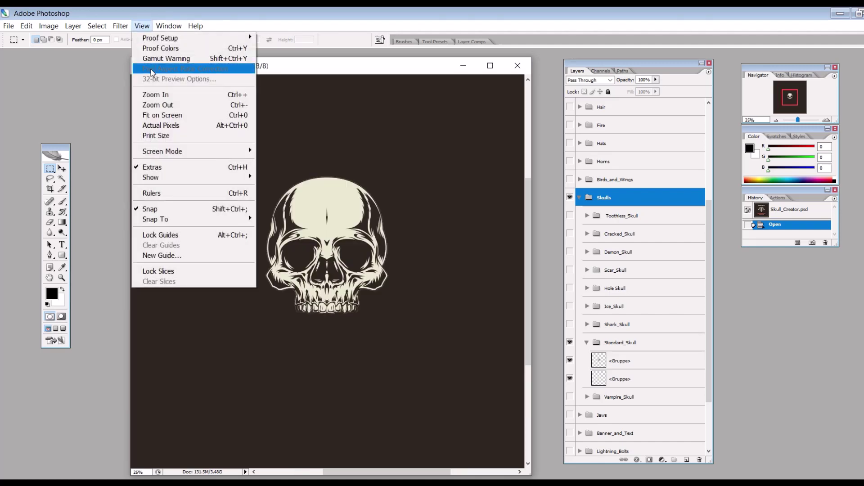
left_click(153, 95)
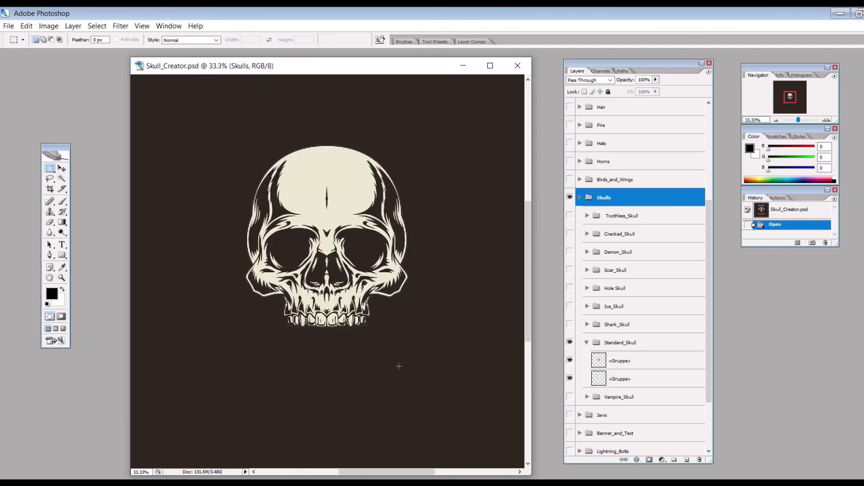
Step: Replace the Standard_Skull with the Shark_Skull, toggling between them to compare
left_click(572, 345)
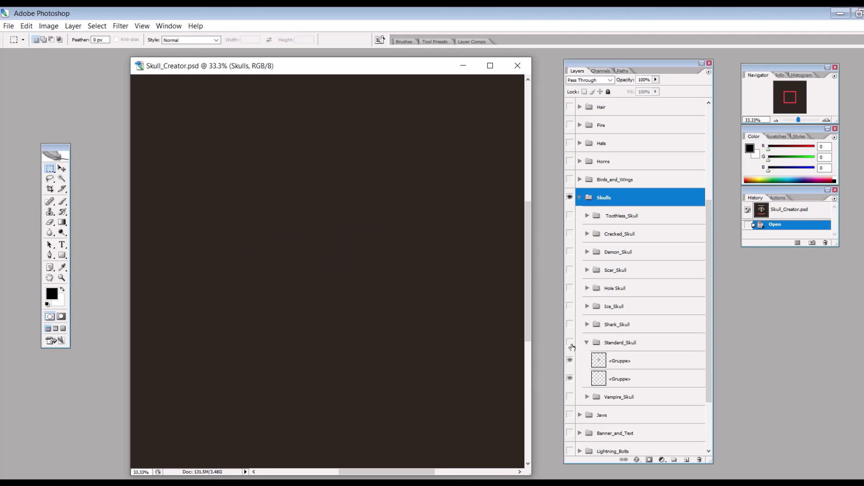
left_click(572, 344)
left_click(570, 342)
left_click(586, 324)
left_click(570, 324)
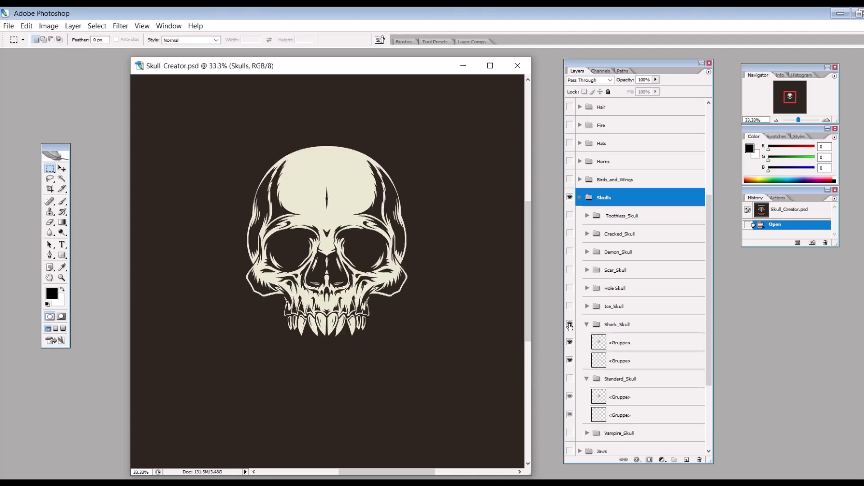
left_click(571, 379)
left_click(569, 325)
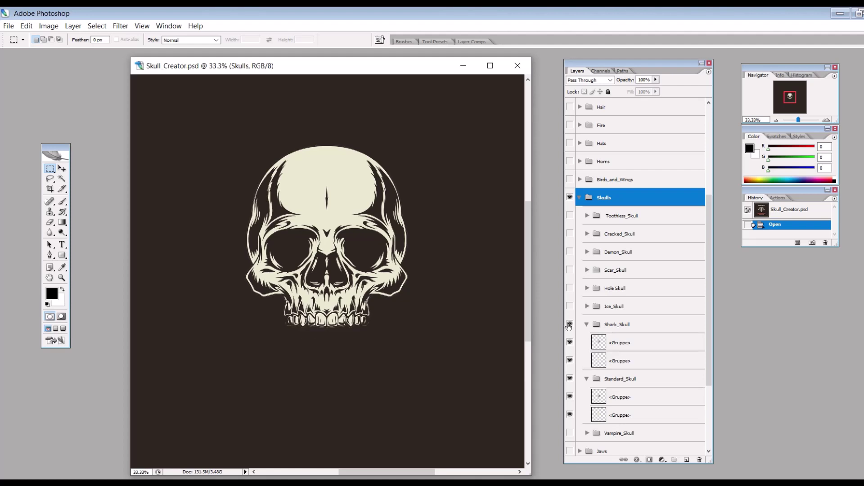
left_click(569, 324)
left_click(570, 324)
left_click(570, 324)
left_click(569, 325)
left_click(569, 324)
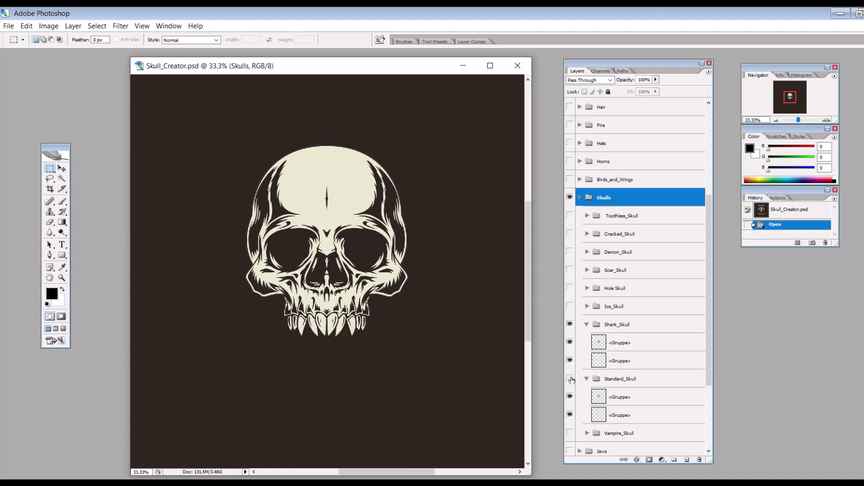
Step: Preview the Ice, Hole, Scar, Demon, Cracked and Toothless skulls, then restore Shark_Skull
left_click(569, 325)
left_click(569, 306)
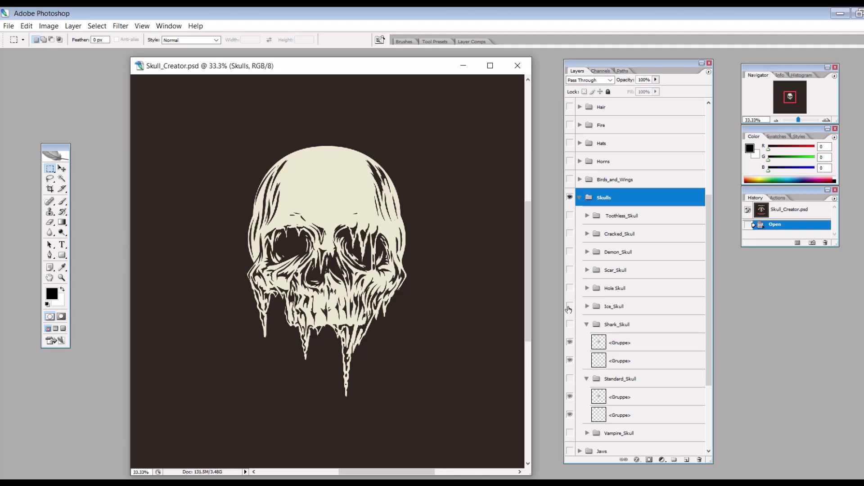
left_click(569, 306)
left_click(569, 288)
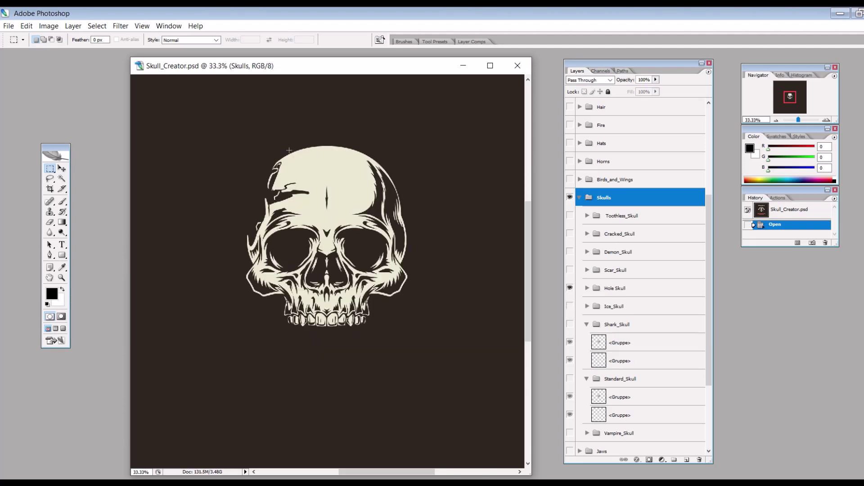
left_click(569, 288)
left_click(569, 270)
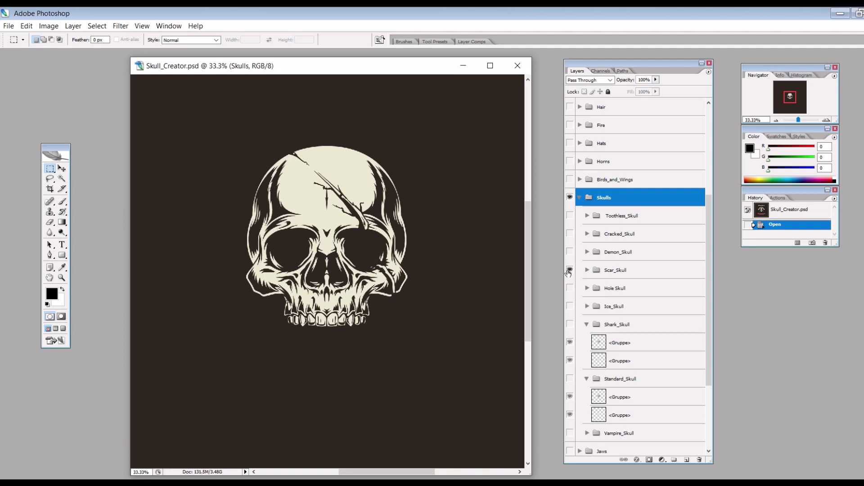
left_click(569, 270)
left_click(570, 251)
left_click(569, 251)
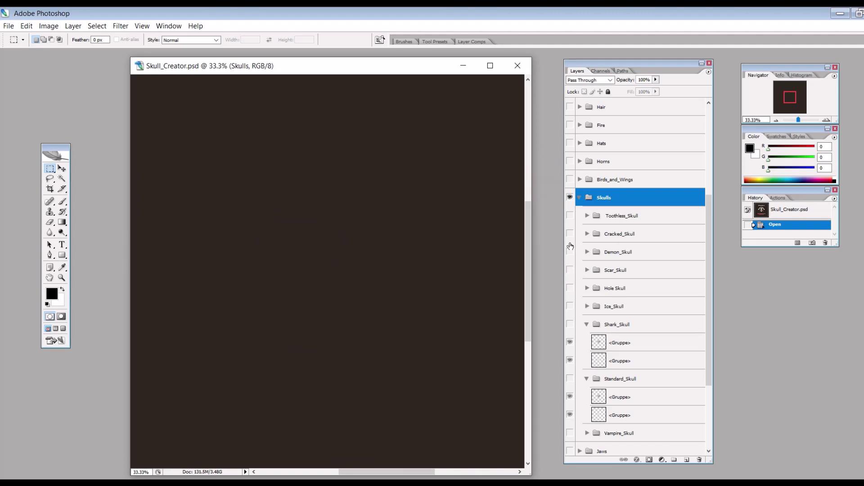
left_click(570, 233)
left_click(569, 233)
left_click(569, 215)
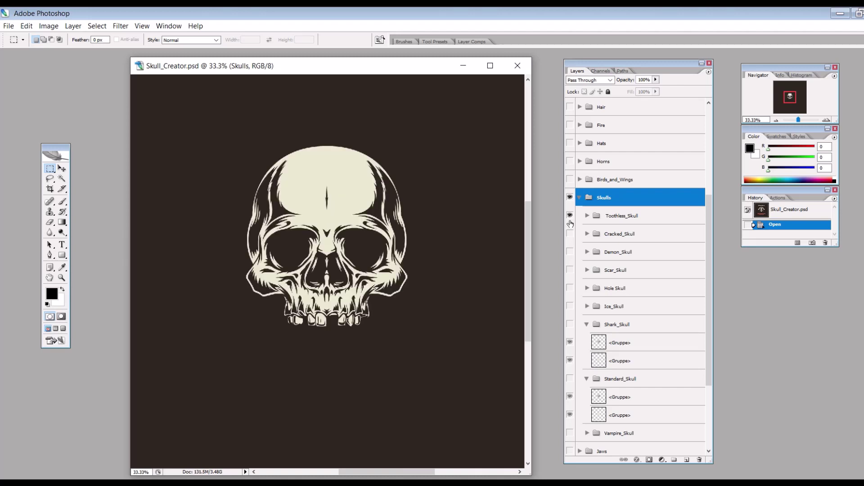
left_click(570, 216)
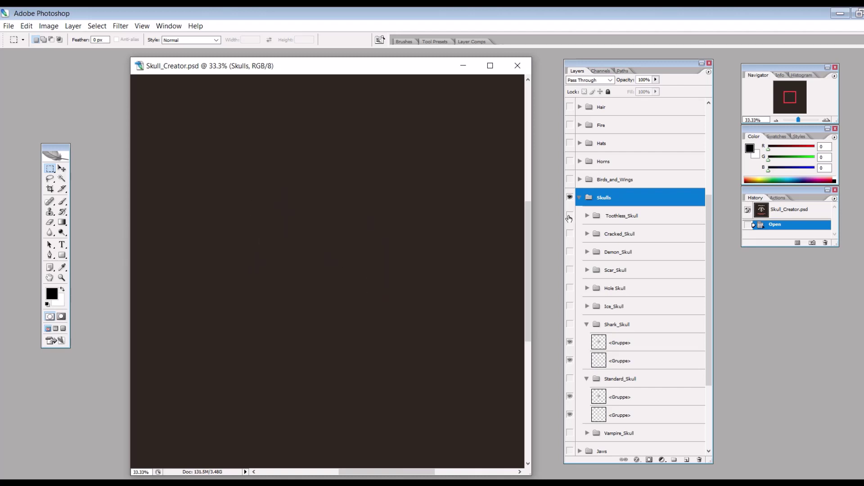
left_click(570, 325)
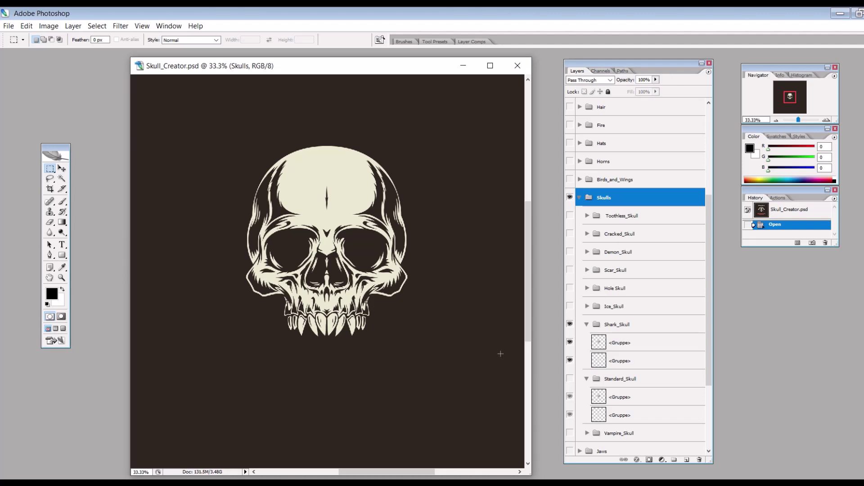
Step: Collapse Standard_Skull and expand the Jaws group to list the jaw variants
left_click(585, 381)
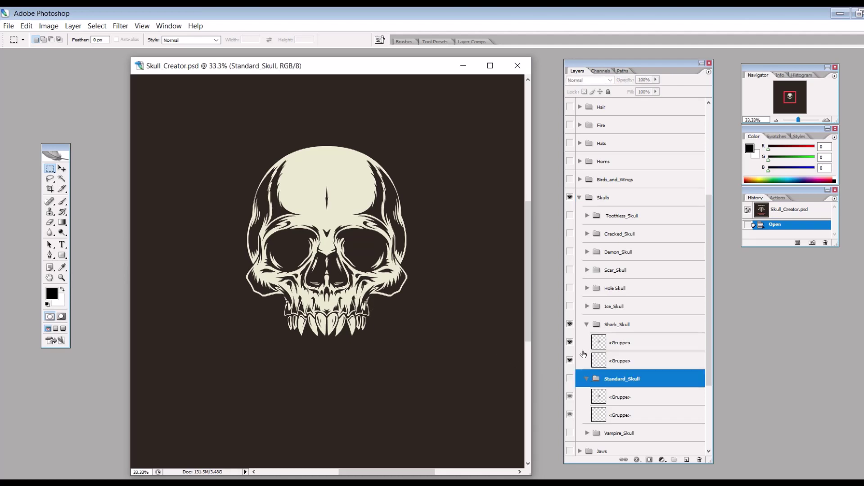
left_click(585, 382)
scroll(586, 369, "down", 4)
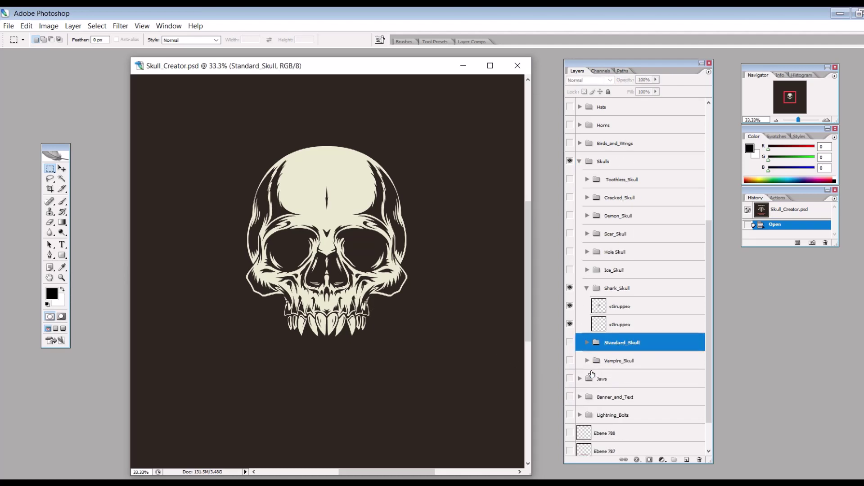
left_click(579, 339)
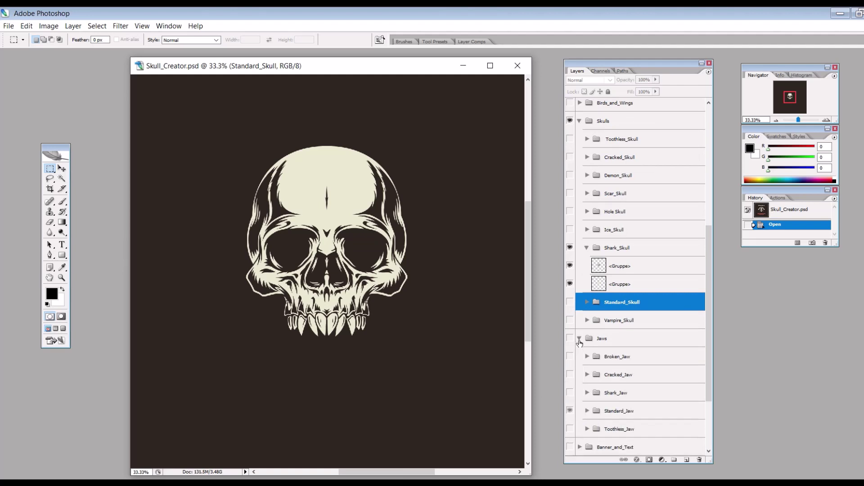
scroll(606, 342, "down", 3)
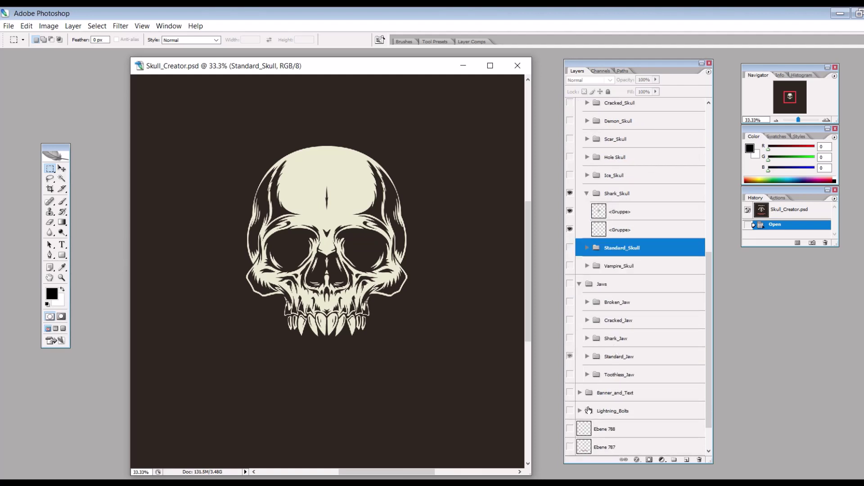
Step: Try the standard, Toothless, Shark, Cracked and Broken jaws, settling on Cracked_Jaw
left_click(570, 357)
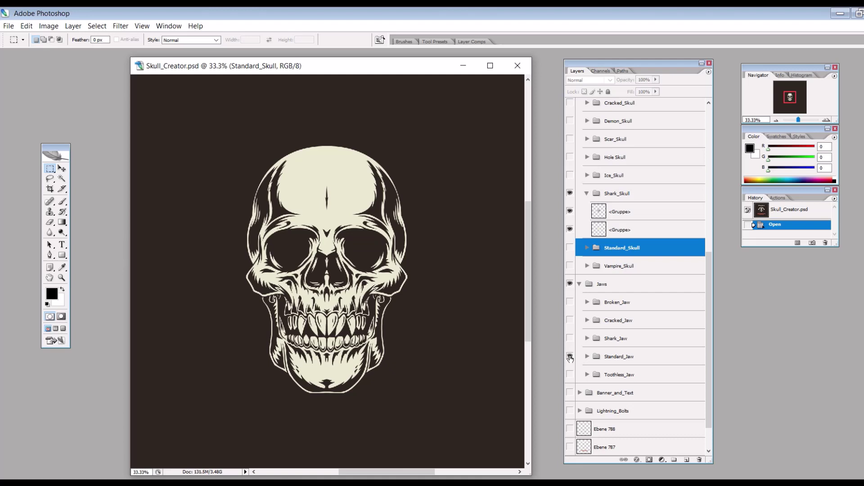
left_click(570, 356)
left_click(570, 374)
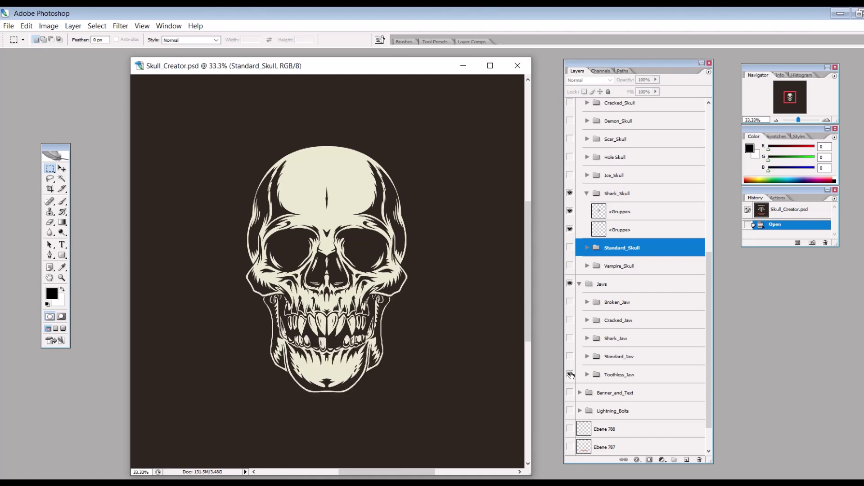
left_click(569, 374)
left_click(570, 393)
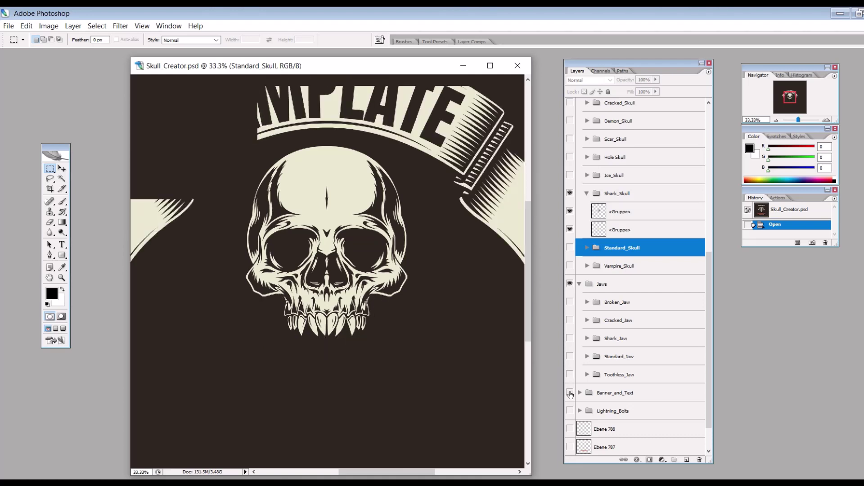
left_click(570, 393)
left_click(569, 338)
left_click(570, 338)
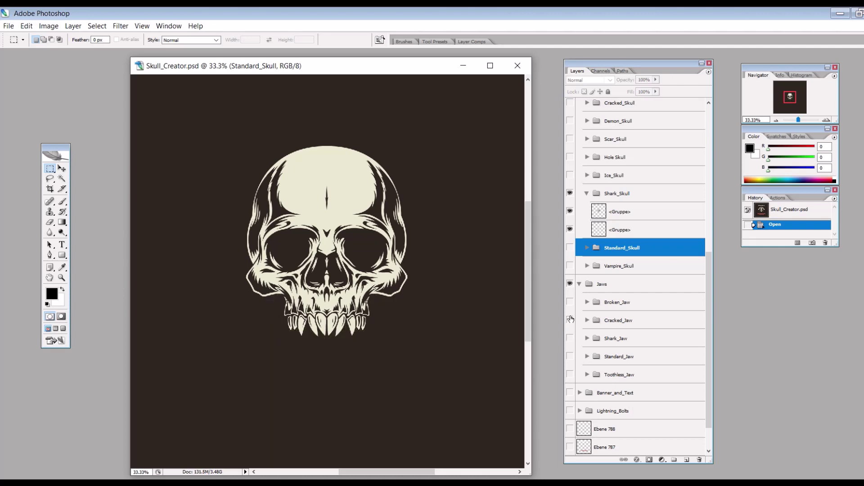
left_click(570, 320)
left_click(570, 320)
left_click(569, 301)
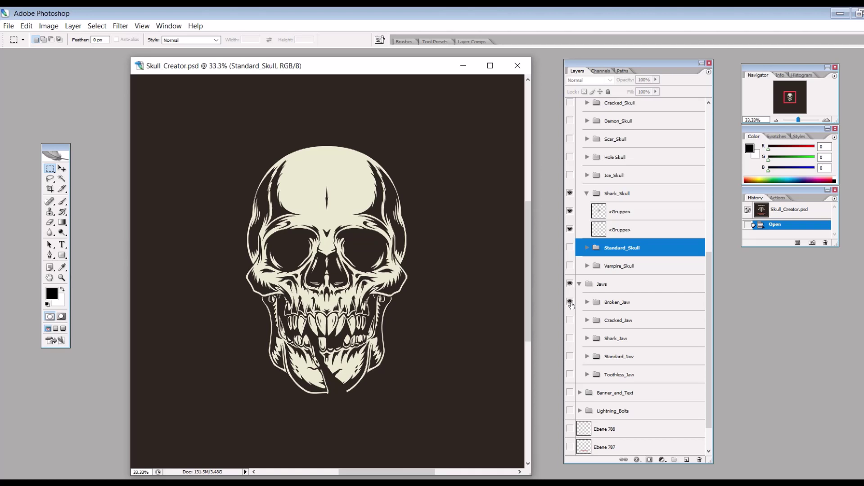
left_click(570, 302)
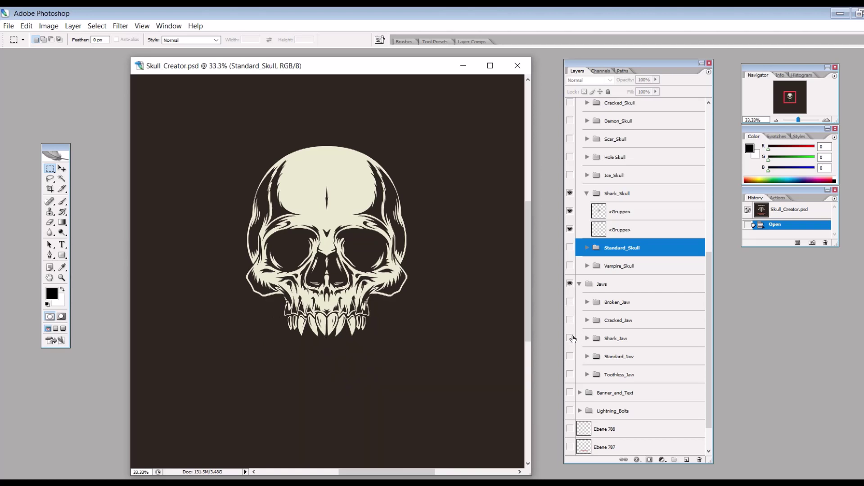
left_click(570, 320)
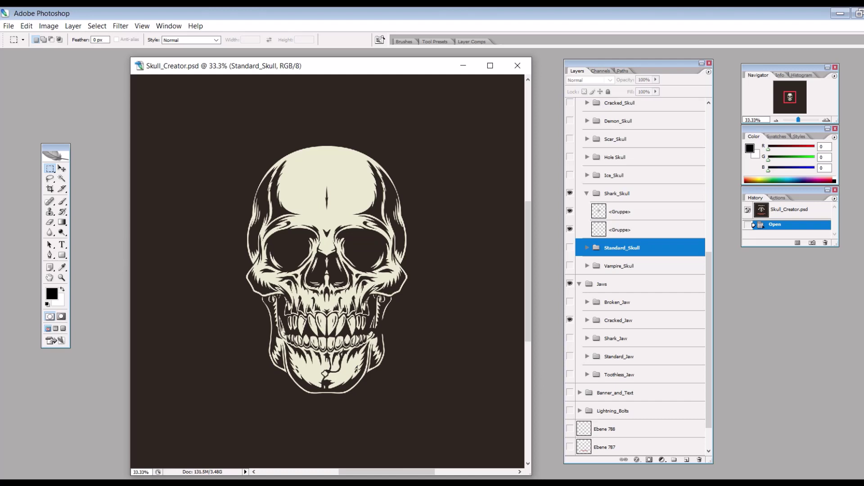
Step: Select the Cracked_Jaw group and collapse then re-expand the Jaws group
left_click(590, 322)
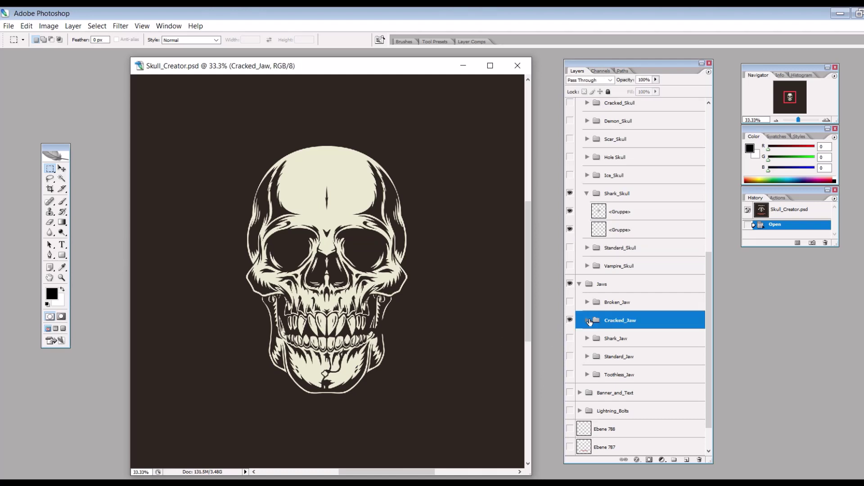
left_click(580, 284)
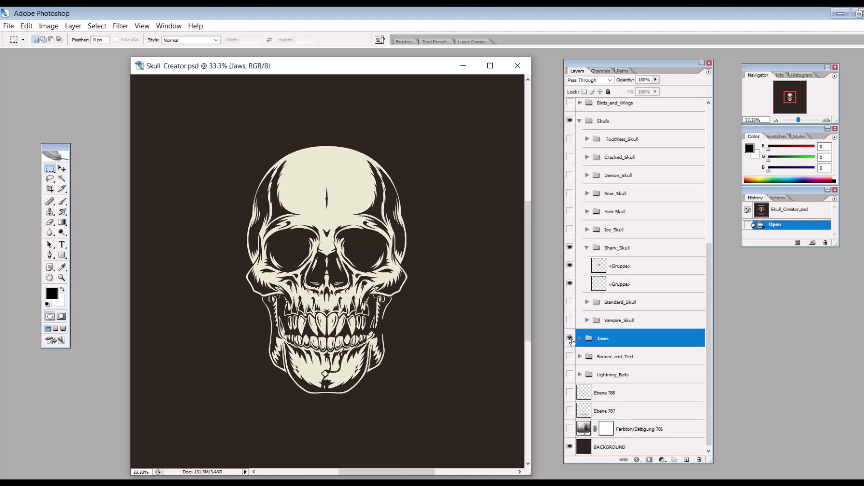
left_click(579, 338)
left_click(579, 338)
left_click(579, 339)
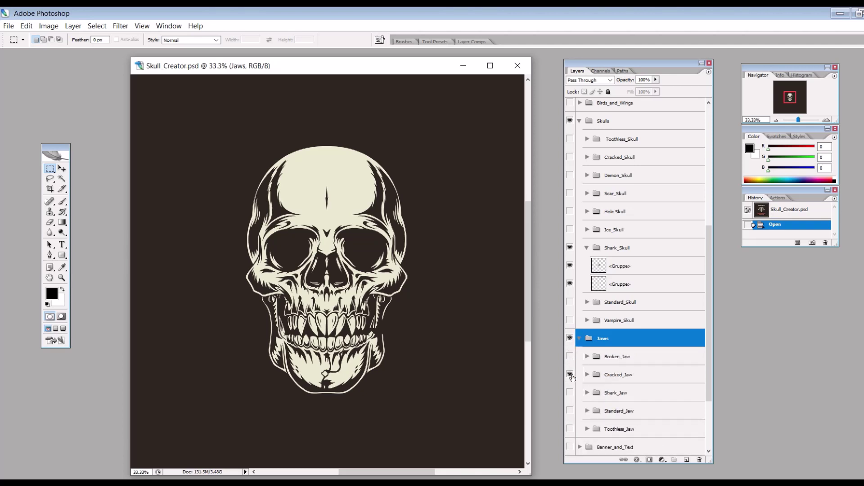
scroll(574, 380, "down", 2)
Step: Collapse the Jaws, Shark_Skull and Skulls groups and expand Lightning_Bolts
left_click(579, 302)
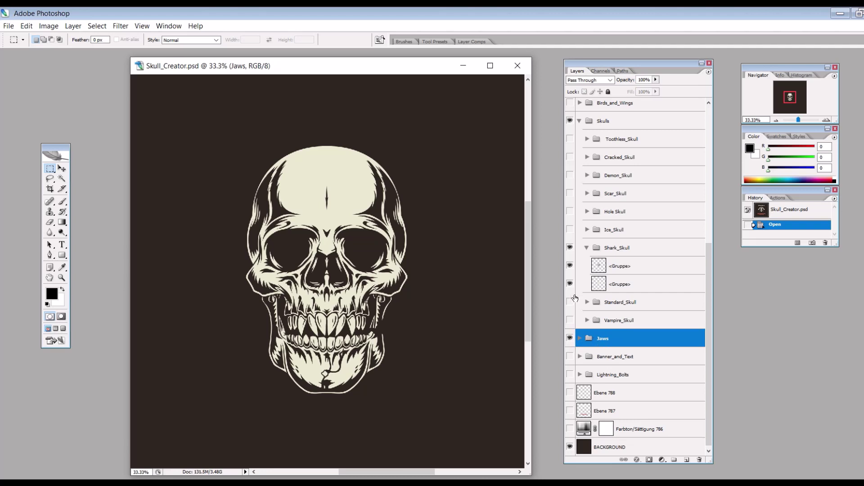
left_click(585, 249)
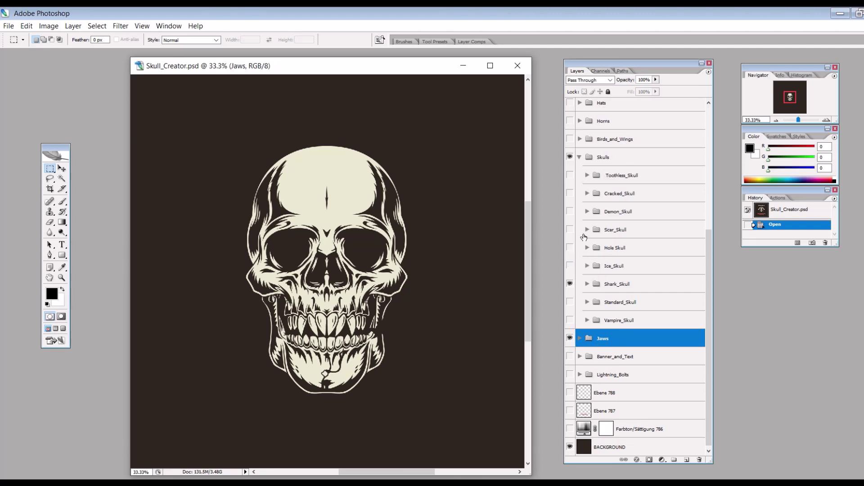
left_click(580, 157)
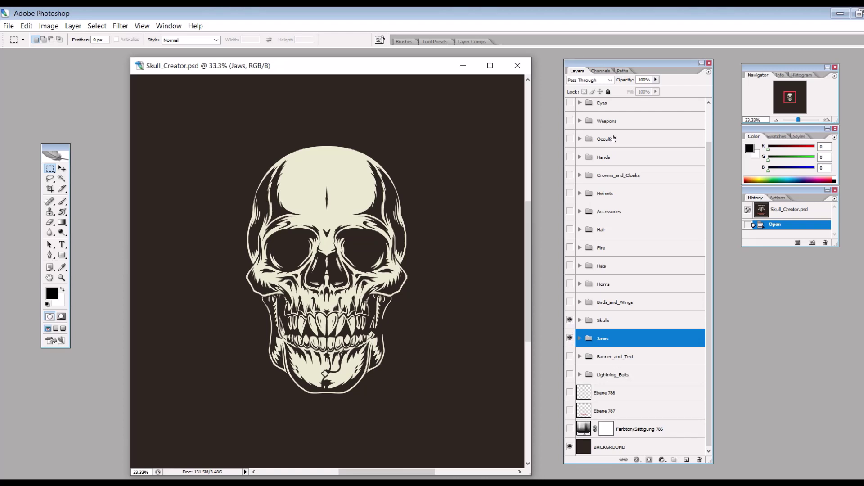
left_click(579, 374)
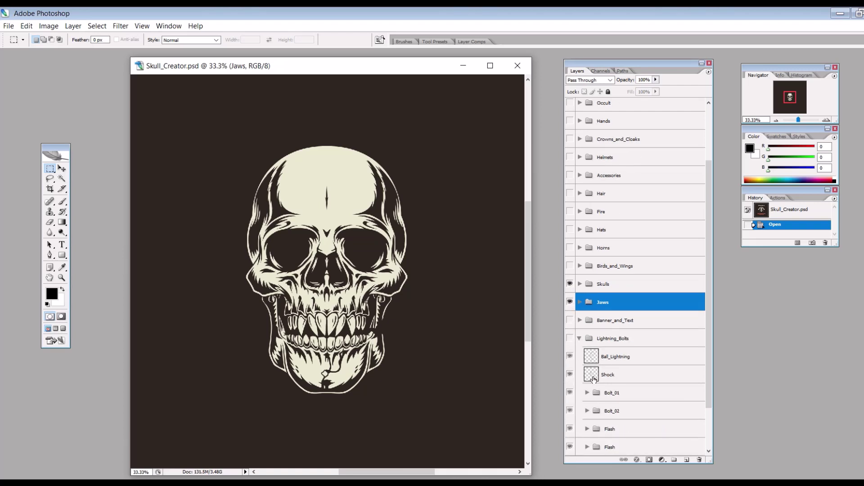
Step: Try the lightning bolts with their ball and Shock sublayers, then hide them and show the TEMPLATE banner
left_click(569, 338)
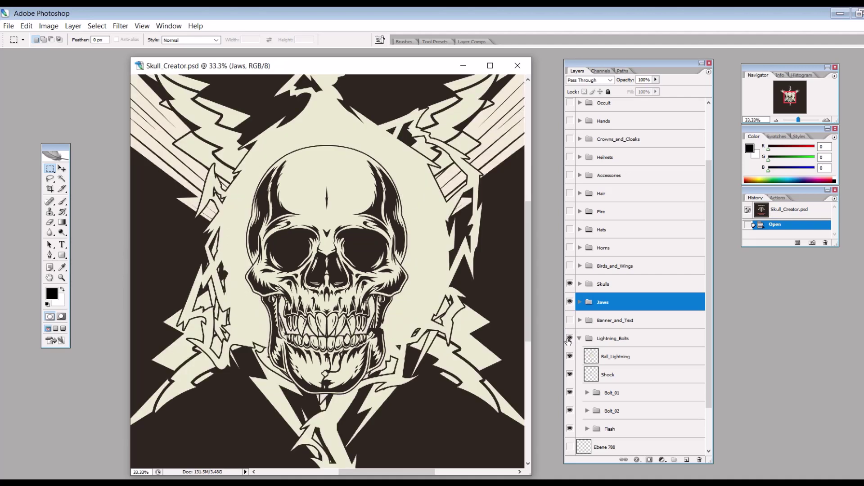
left_click(570, 356)
left_click(570, 356)
left_click(569, 374)
left_click(570, 374)
left_click(569, 338)
left_click(570, 320)
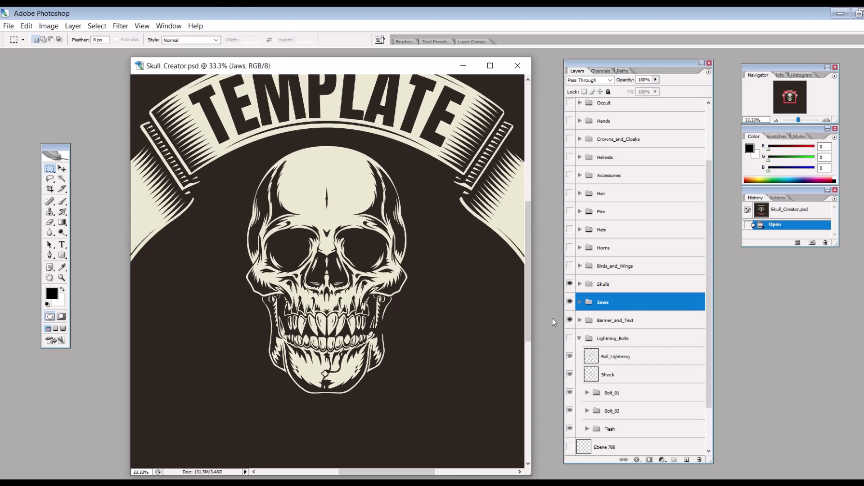
Step: Hide the TEMPLATE banner and show Birds_and_Wings, comparing it with and without the eagles
left_click(569, 320)
left_click(579, 266)
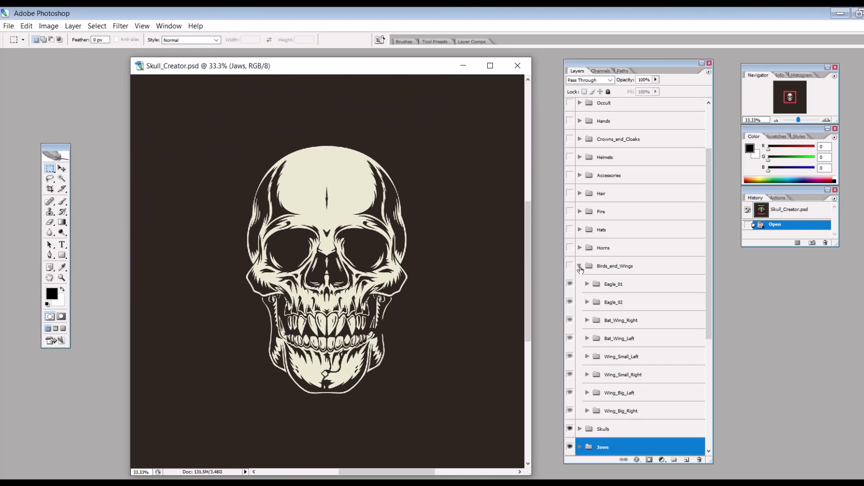
left_click(570, 266)
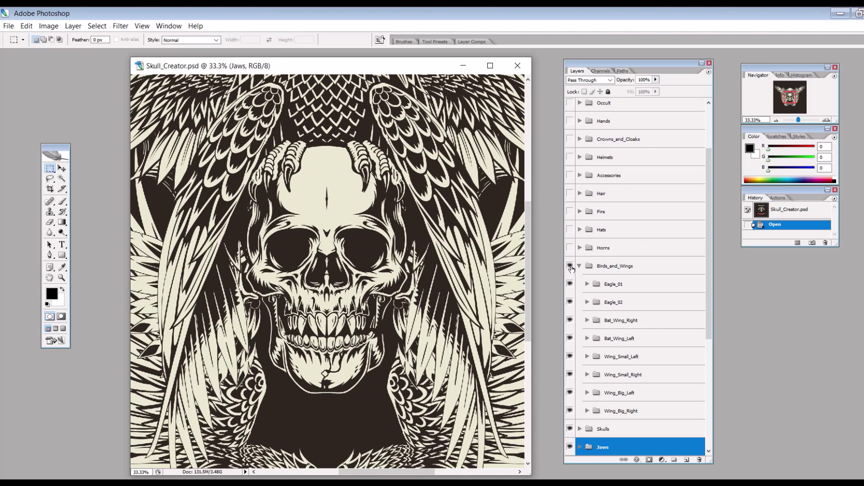
left_click(570, 266)
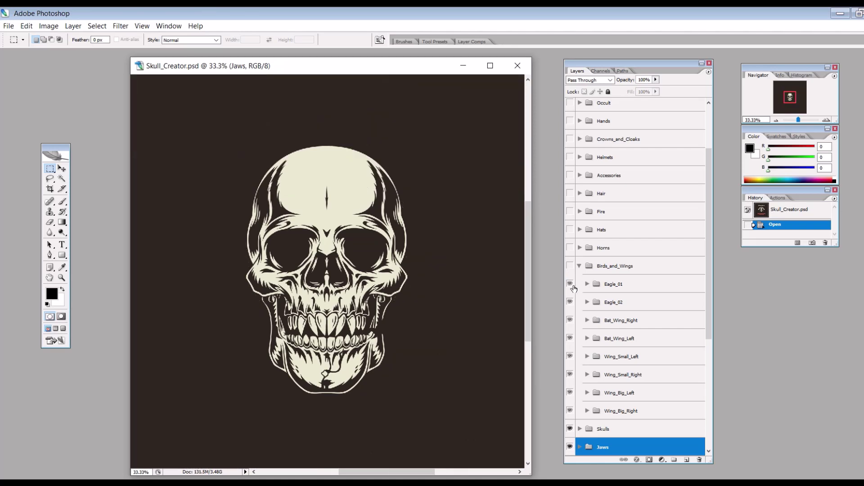
left_click(570, 266)
left_click(570, 284)
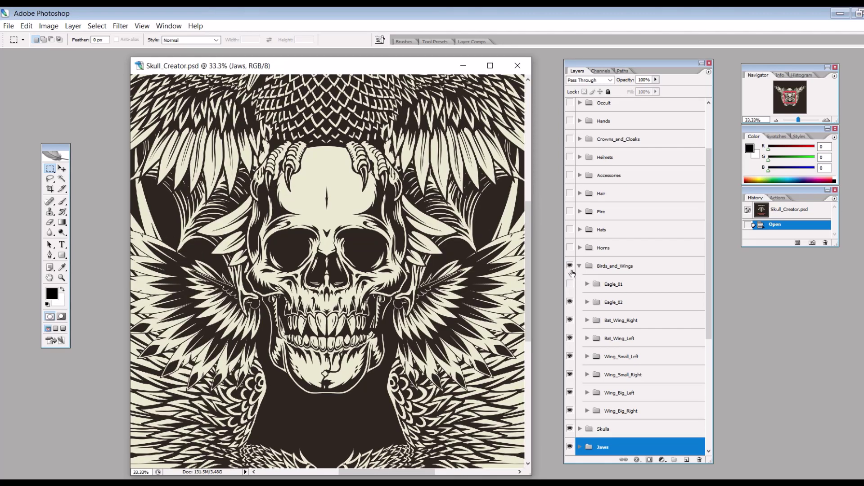
left_click(570, 266)
left_click(570, 266)
left_click(570, 302)
Step: Hide the bat, small and big wings, then preview and hide the big wing pair
left_click(570, 320)
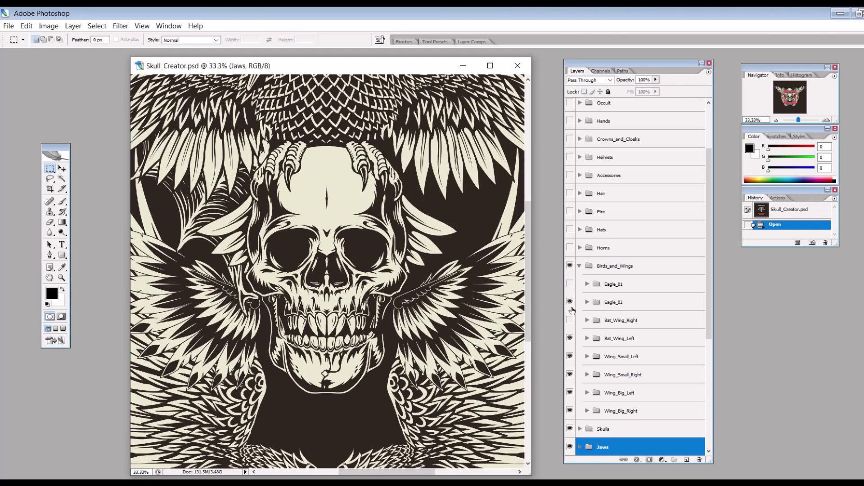
left_click(570, 338)
left_click(570, 356)
left_click(570, 374)
left_click(570, 392)
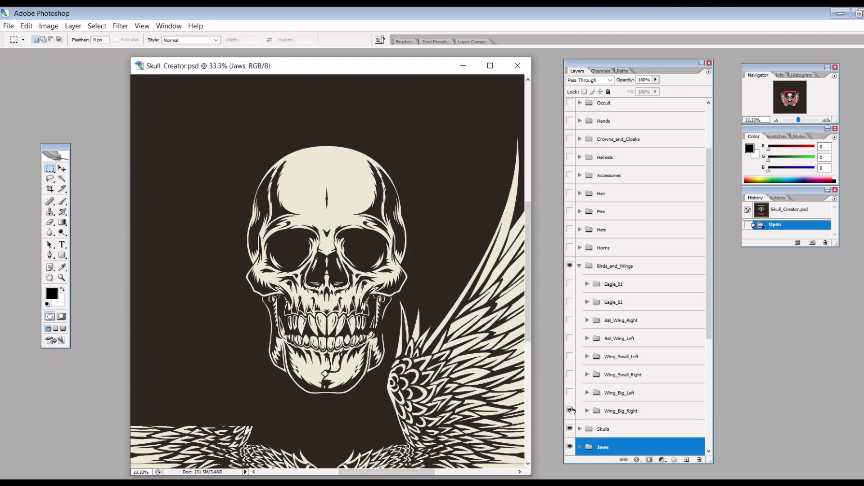
left_click(570, 411)
left_click(570, 410)
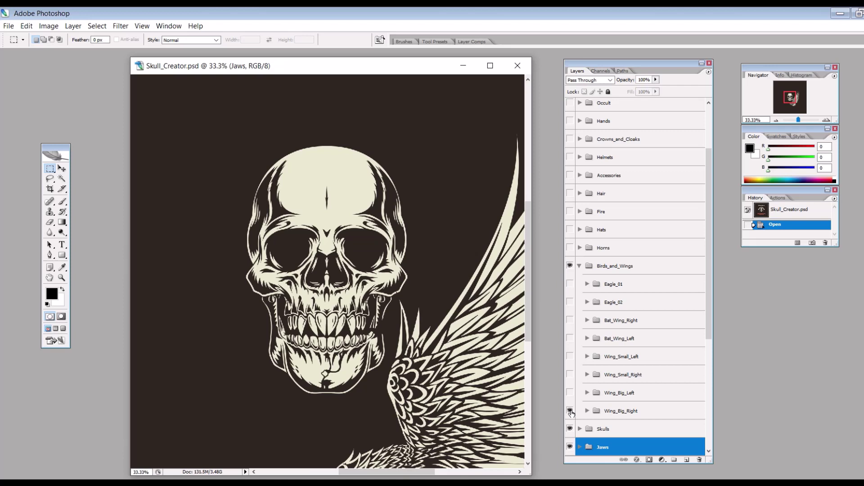
left_click(570, 393)
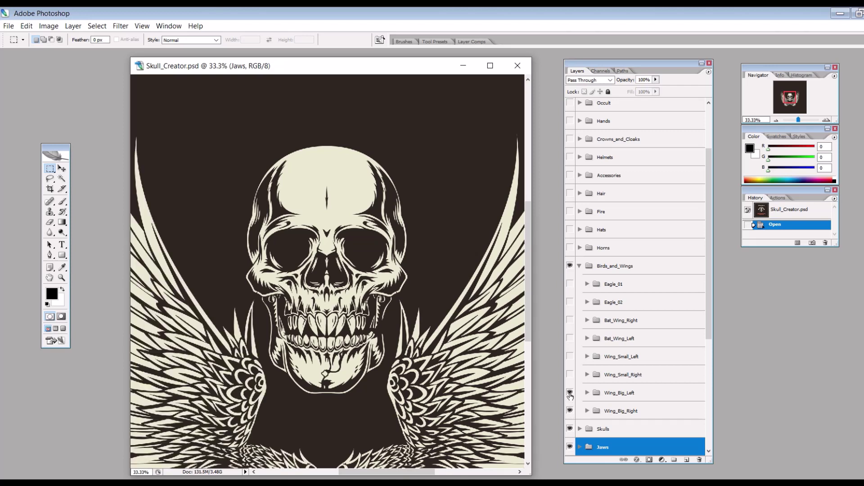
left_click(570, 392)
left_click(569, 410)
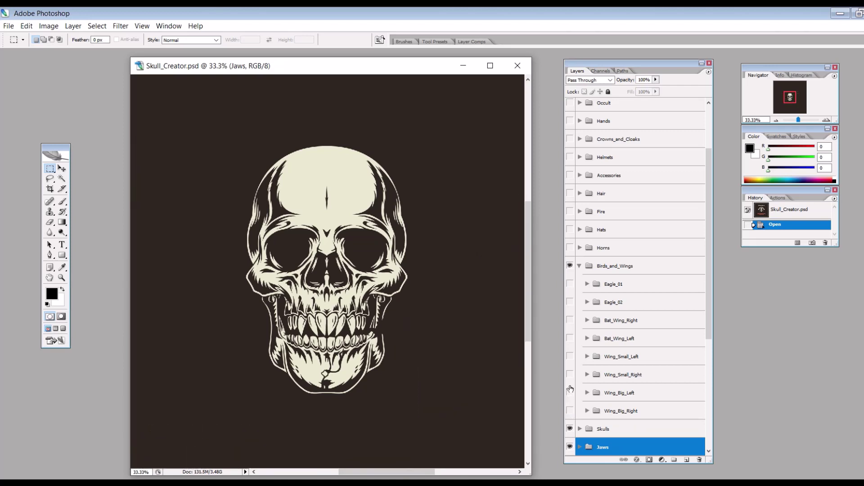
Step: Preview the small and bat wing pairs, then restore only Eagle_01 and Eagle_02
left_click(569, 375)
left_click(570, 356)
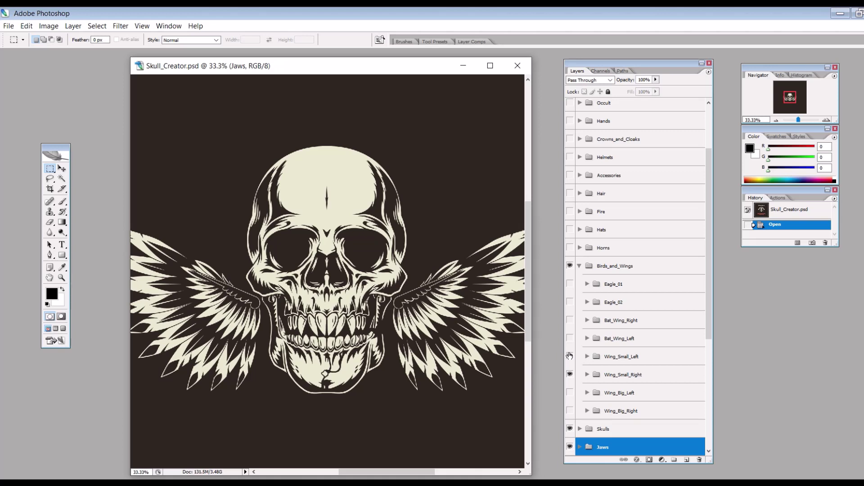
left_click(569, 356)
left_click(570, 375)
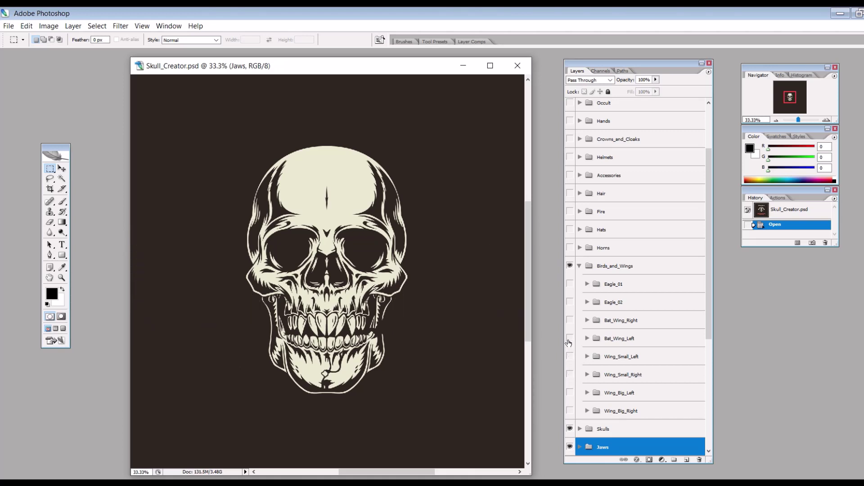
left_click(570, 339)
left_click(570, 320)
left_click(569, 320)
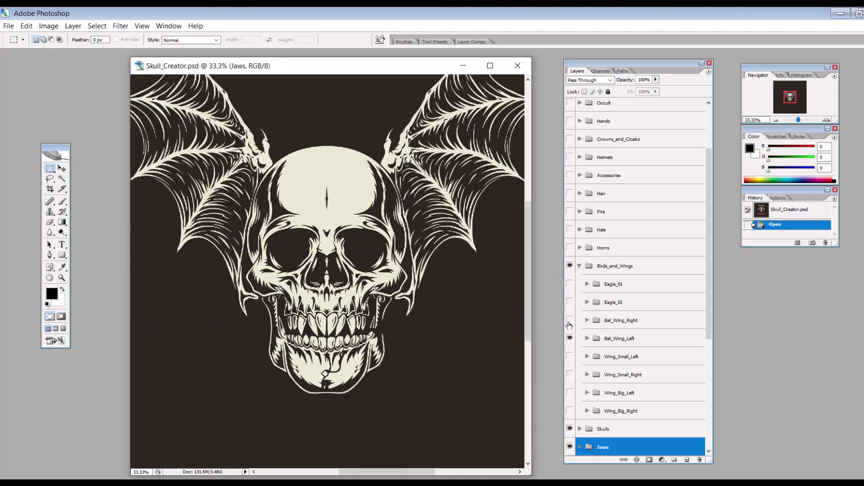
left_click(570, 338)
left_click(570, 302)
left_click(569, 284)
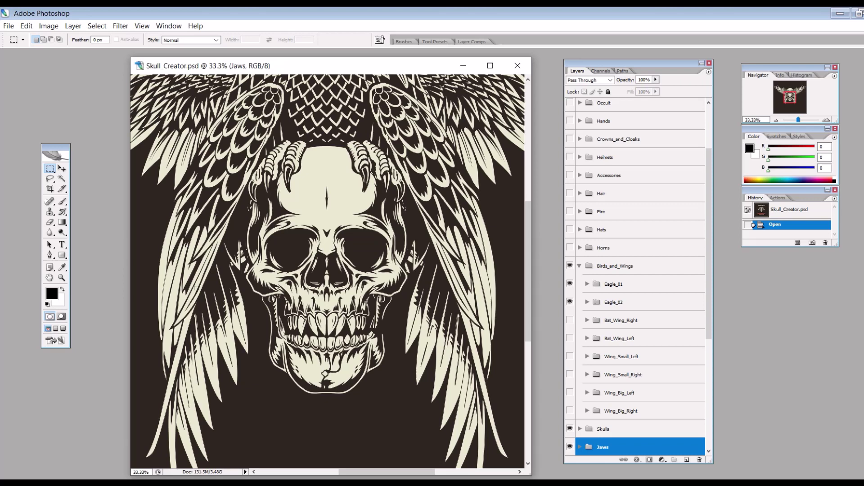
scroll(625, 321, "down", 5)
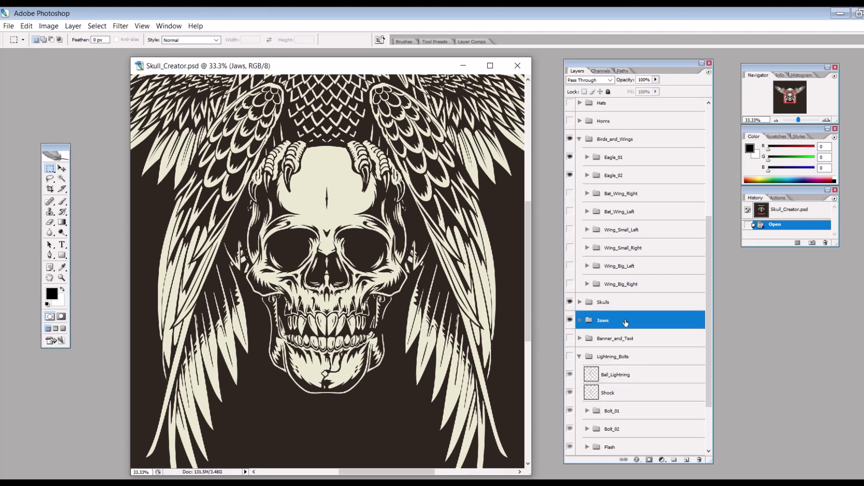
scroll(626, 321, "down", 1)
scroll(625, 321, "up", 15)
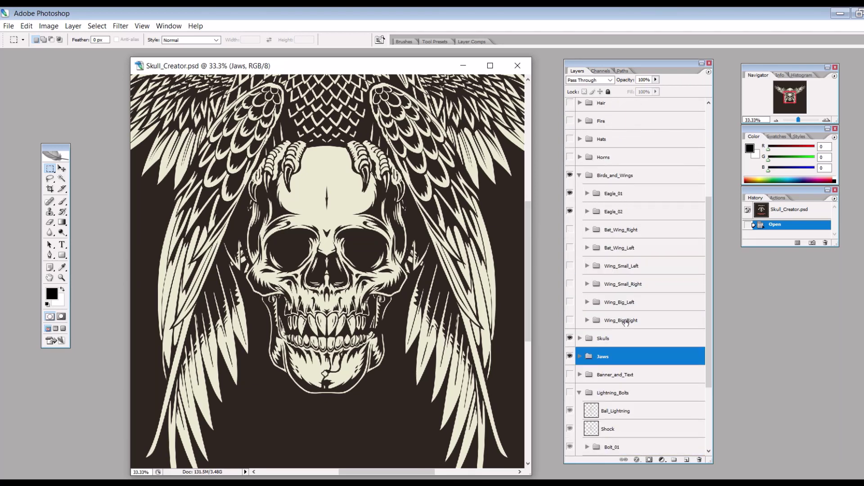
scroll(625, 323, "down", 2)
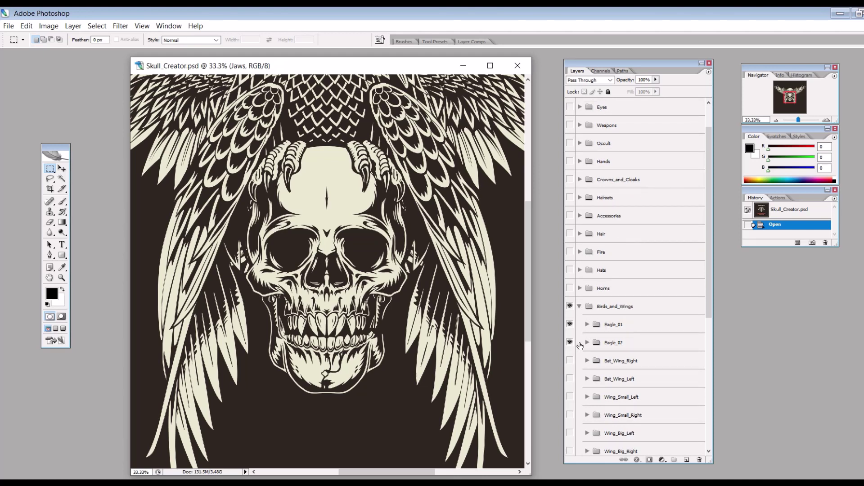
Step: Switch to the Skulls group, hide Shark_Skull and preview the ice, Hole and scar skulls
left_click(580, 307)
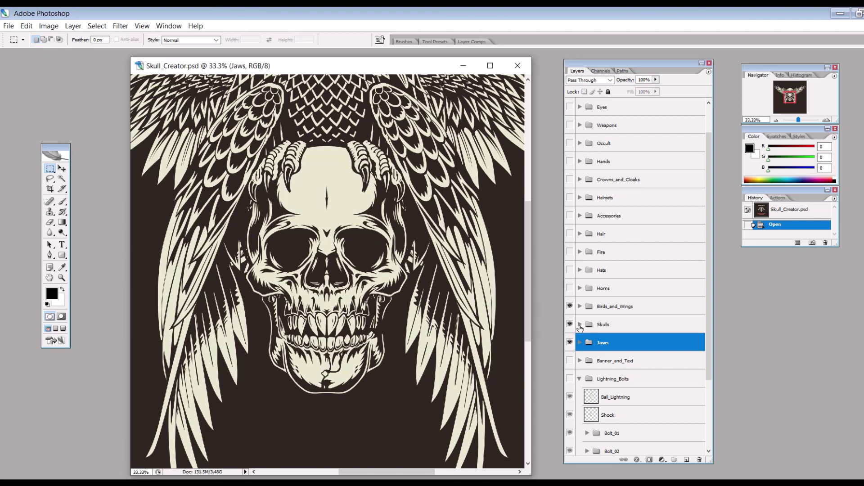
left_click(579, 324)
scroll(578, 356, "down", 3)
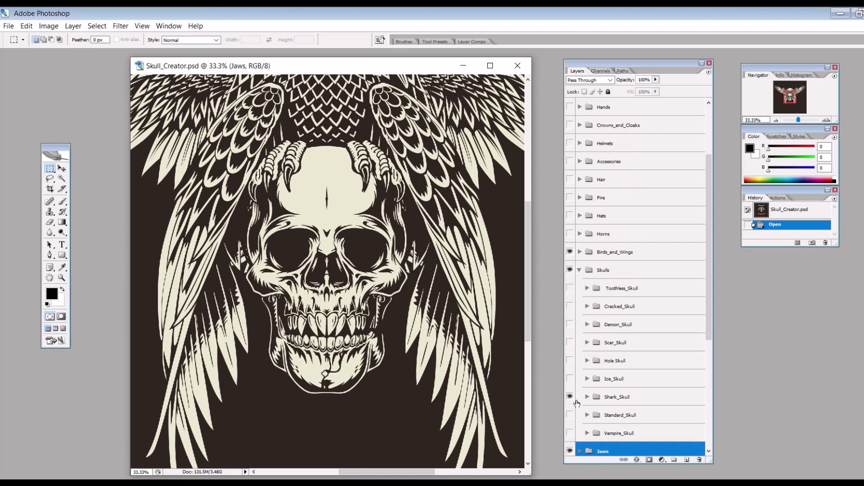
left_click(569, 398)
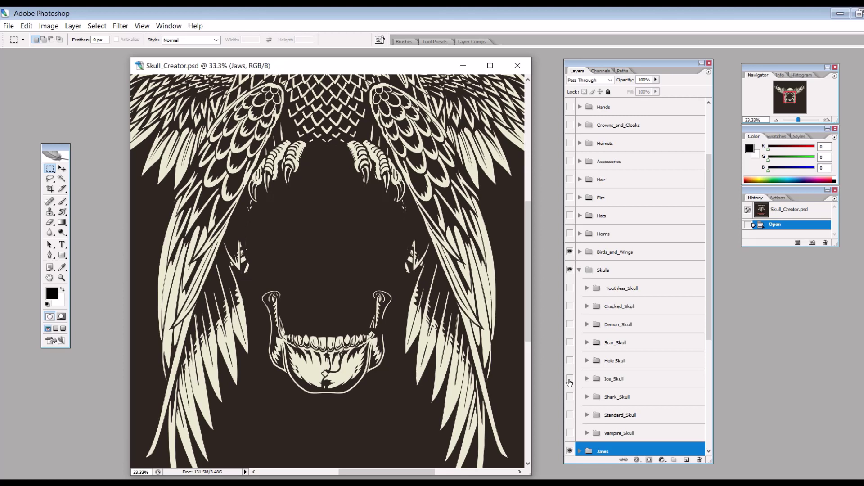
left_click(570, 379)
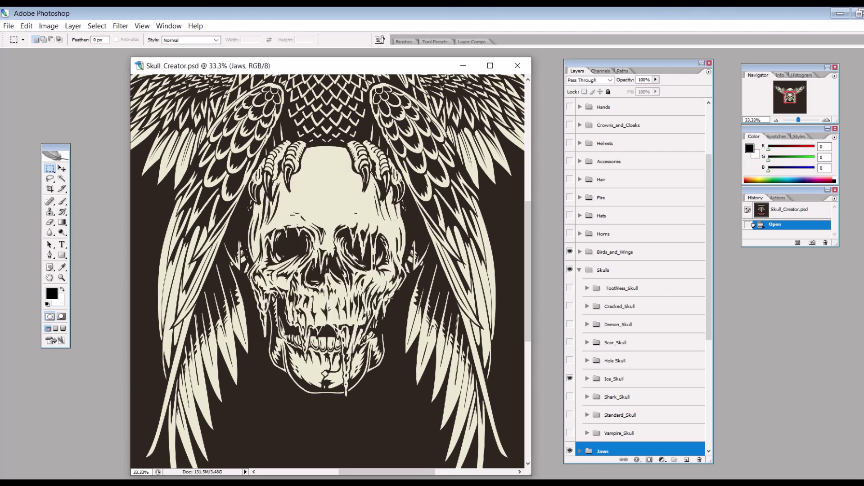
left_click(569, 378)
left_click(569, 361)
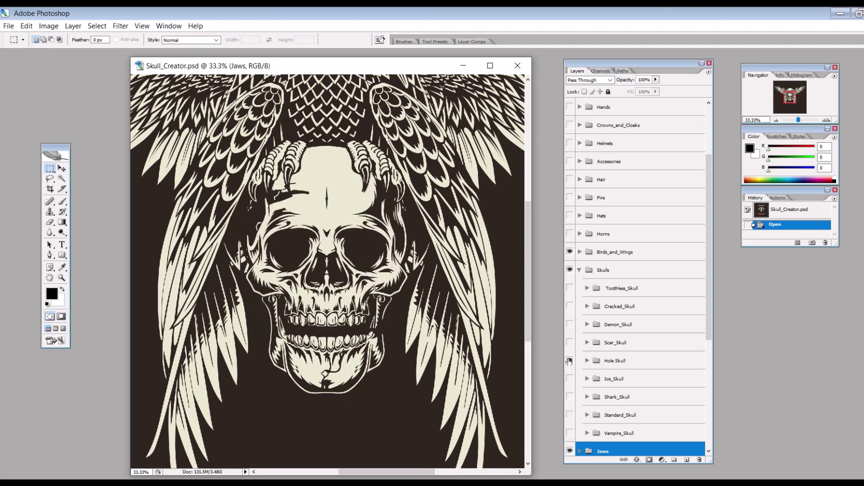
left_click(569, 360)
left_click(569, 342)
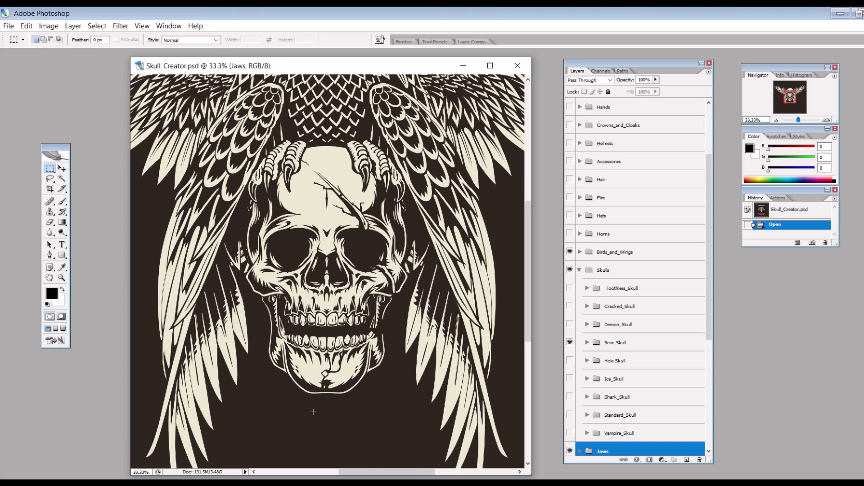
Step: Compare the Hole, cracked and toothless skulls, settling on Scar_Skull as the visible one
left_click(569, 342)
left_click(569, 361)
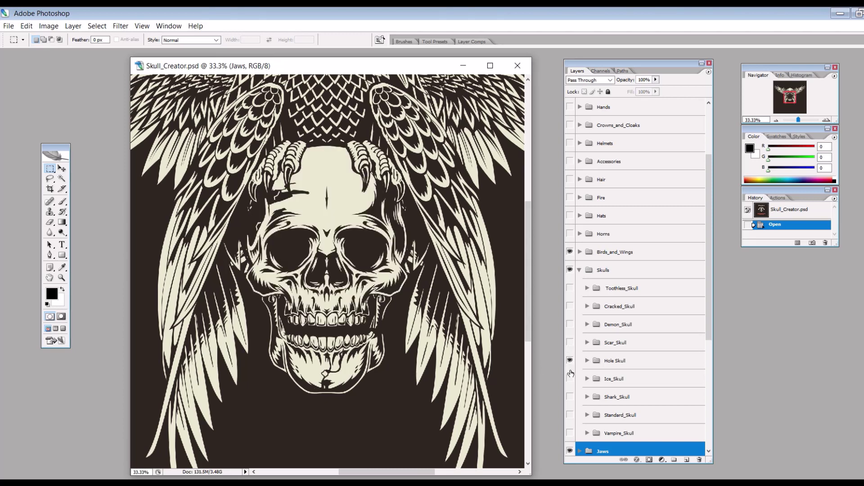
left_click(569, 361)
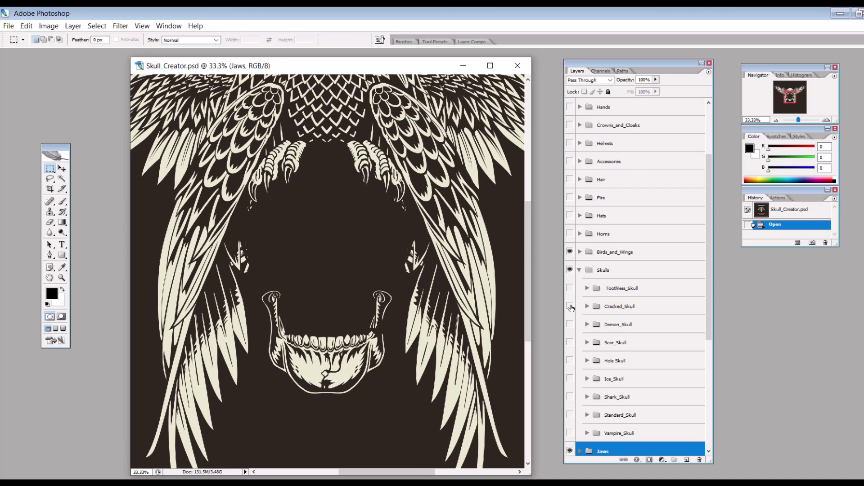
left_click(569, 306)
left_click(569, 306)
left_click(569, 288)
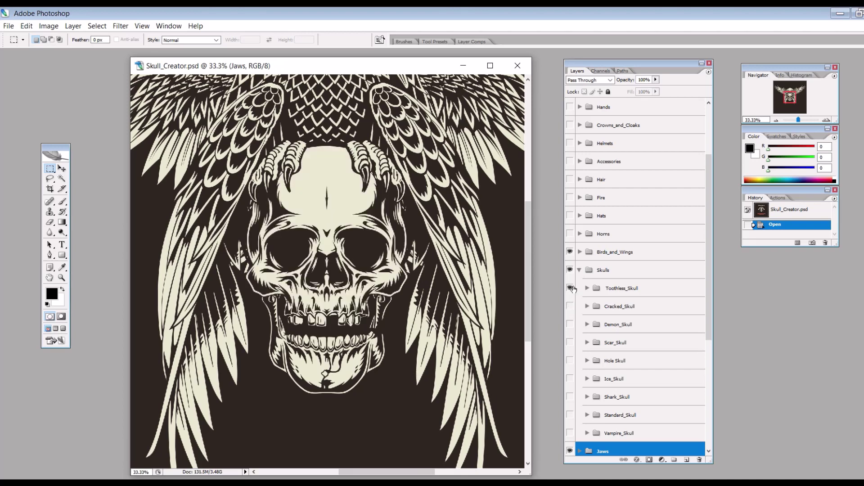
left_click(569, 288)
left_click(569, 343)
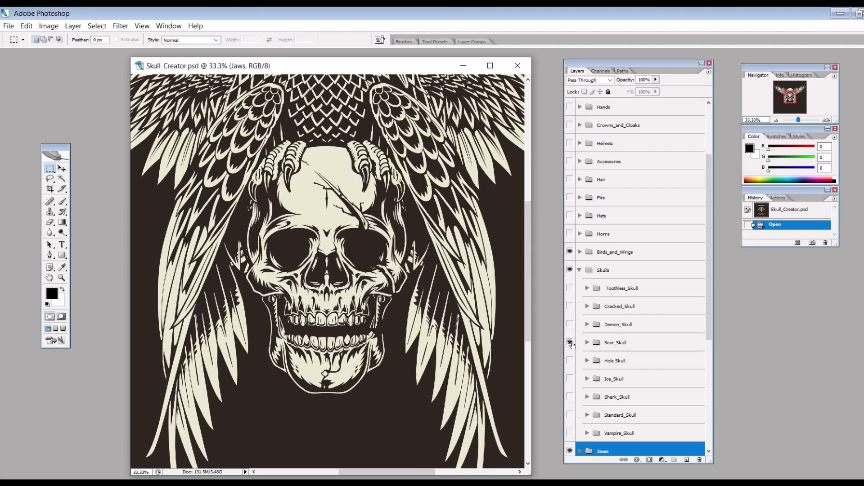
left_click(570, 343)
left_click(569, 342)
scroll(582, 333, "up", 5)
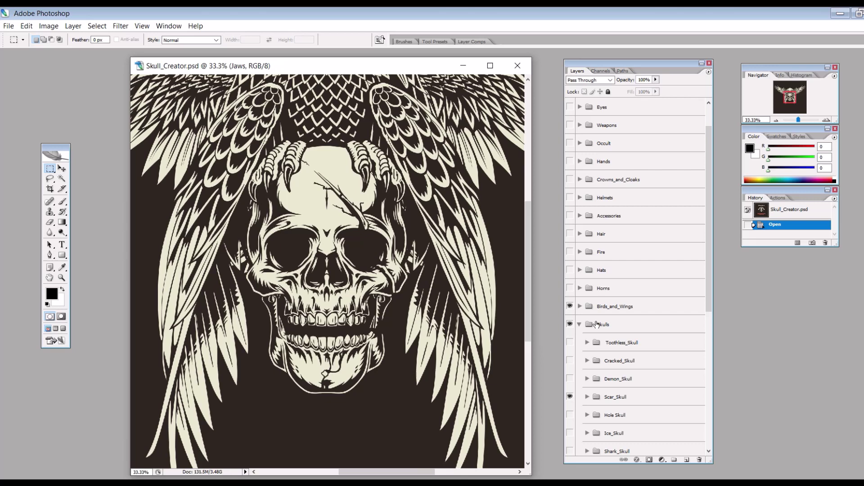
left_click(580, 360)
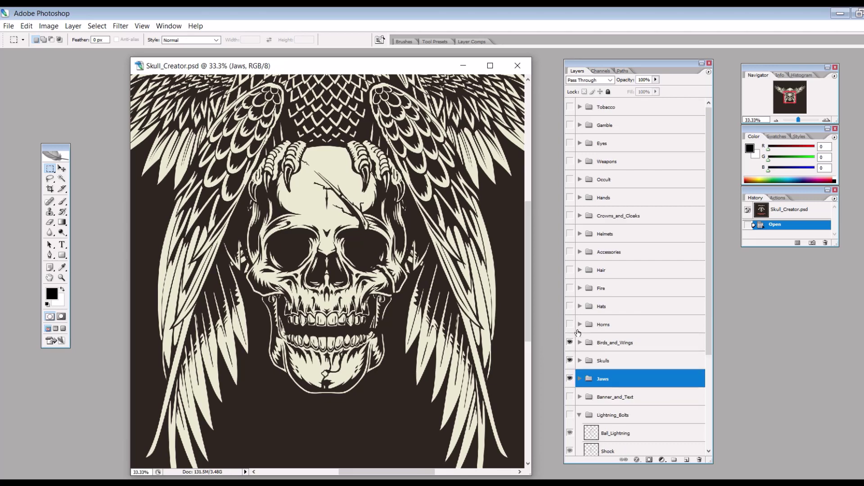
left_click(580, 324)
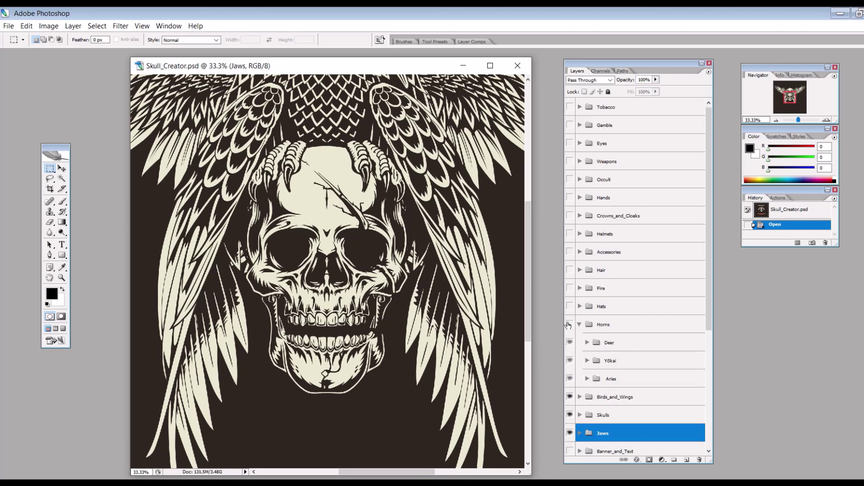
left_click(569, 324)
left_click(570, 342)
left_click(569, 360)
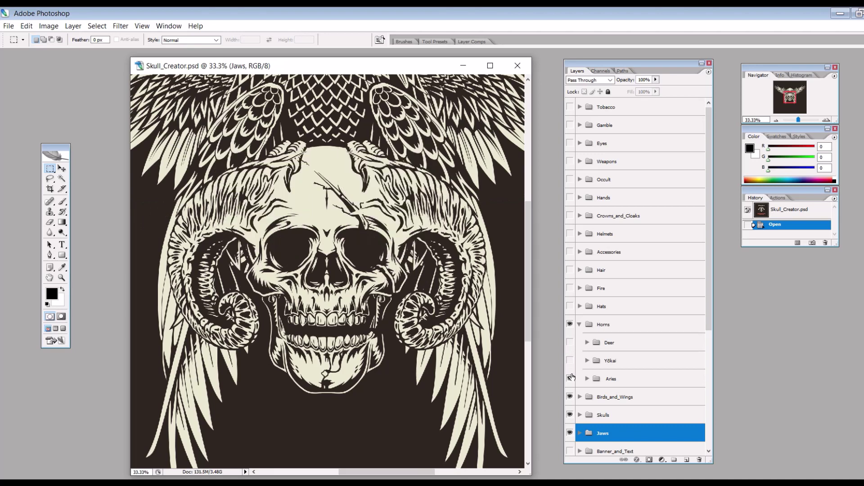
left_click(570, 377)
left_click(570, 379)
left_click(569, 378)
left_click(570, 360)
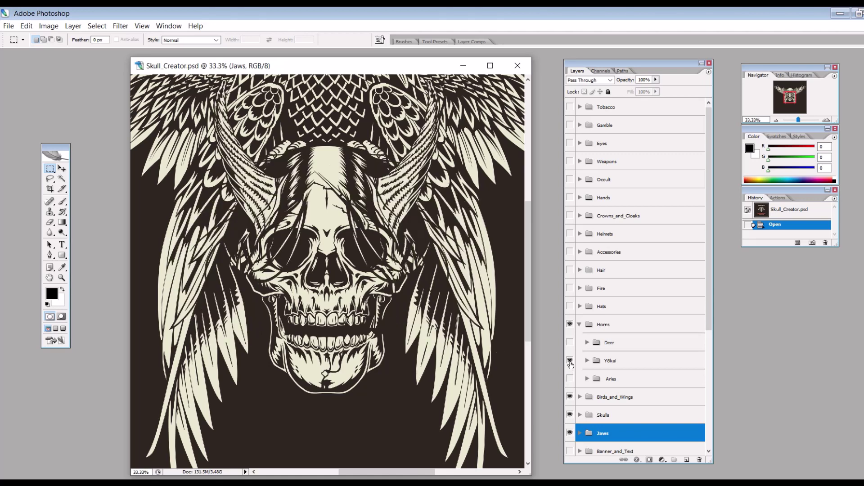
left_click(570, 361)
left_click(569, 343)
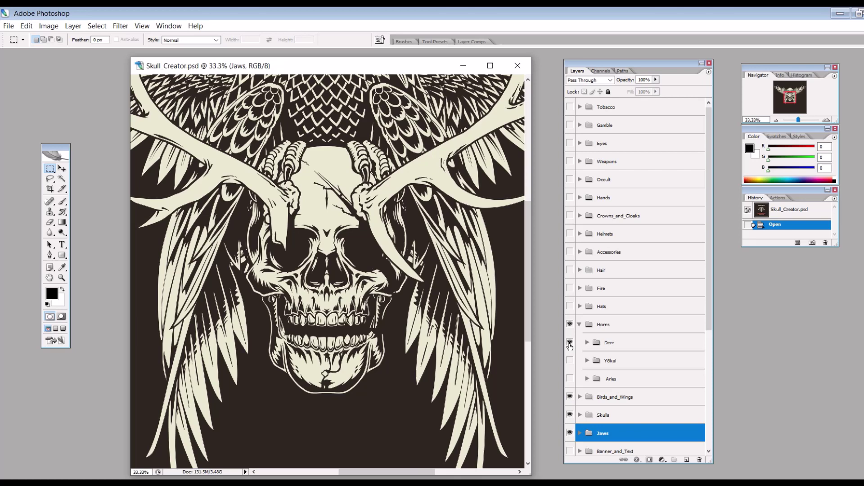
left_click(570, 342)
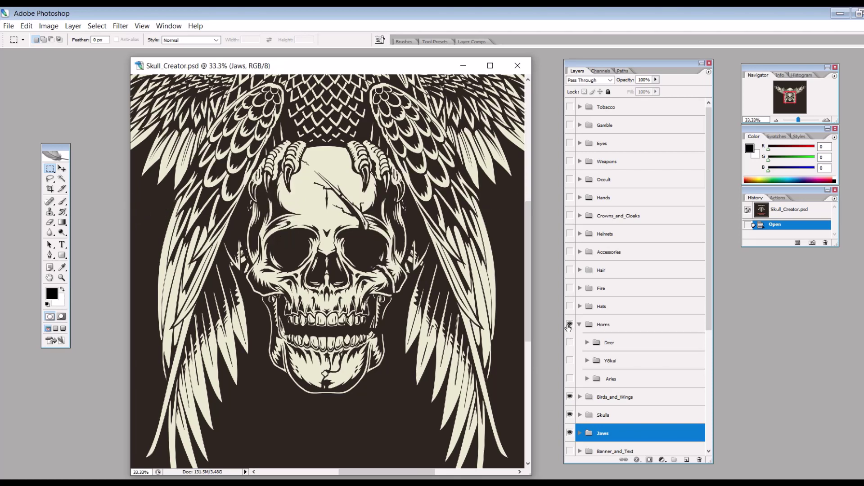
Step: Make the Hats group visible and compare the Kamilavkion, cowboy and other hats
left_click(579, 307)
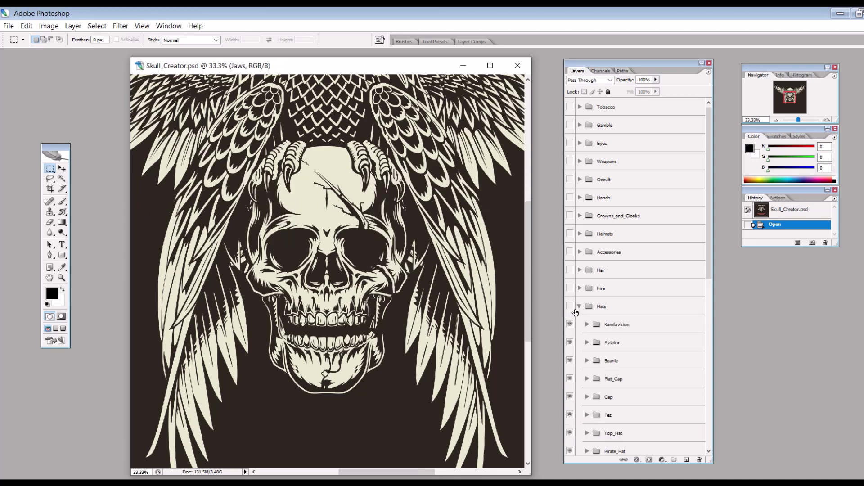
left_click(570, 325)
left_click(571, 325)
left_click(571, 325)
left_click(571, 325)
left_click_drag(570, 325, 571, 401)
left_click(570, 398)
left_click(570, 397)
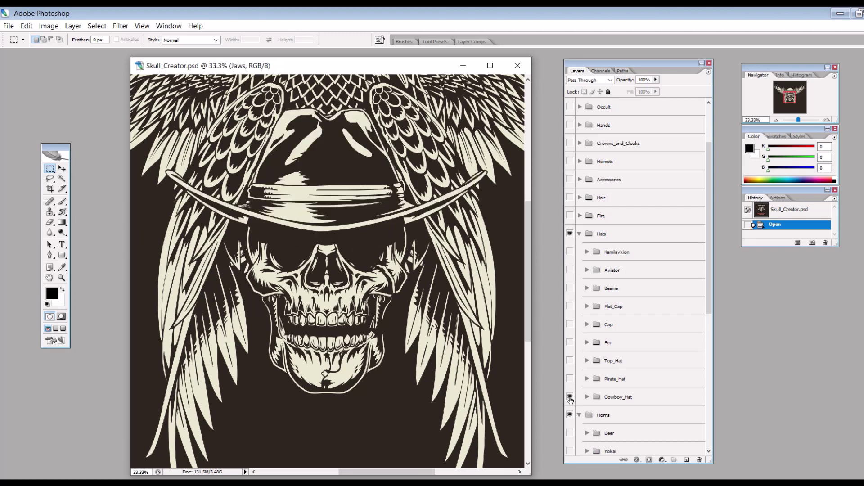
Step: Hide the wings, then try the pirate hat, top hat, fez and cap before leaving Flat_Cap
scroll(570, 398, "down", 1)
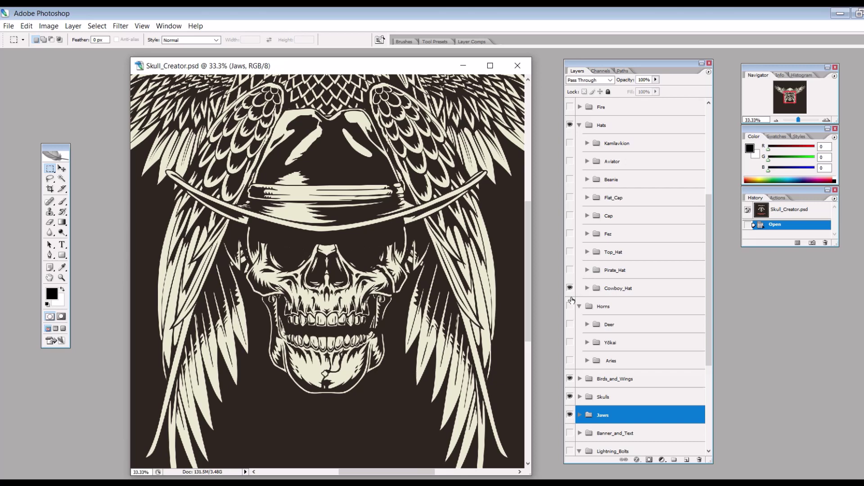
scroll(571, 300, "down", 1)
left_click(570, 360)
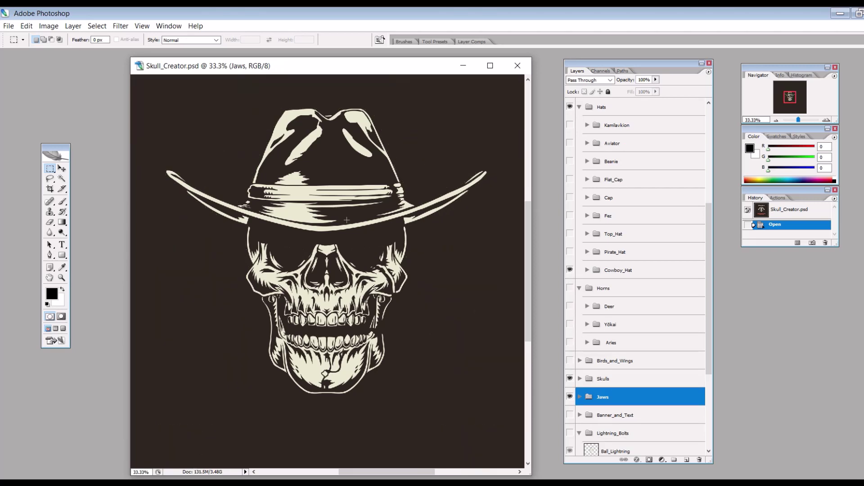
scroll(589, 303, "up", 7)
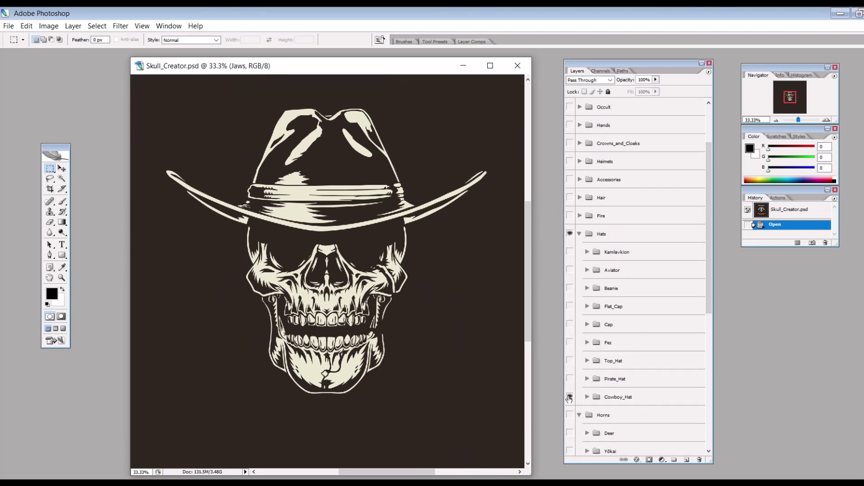
left_click(569, 379)
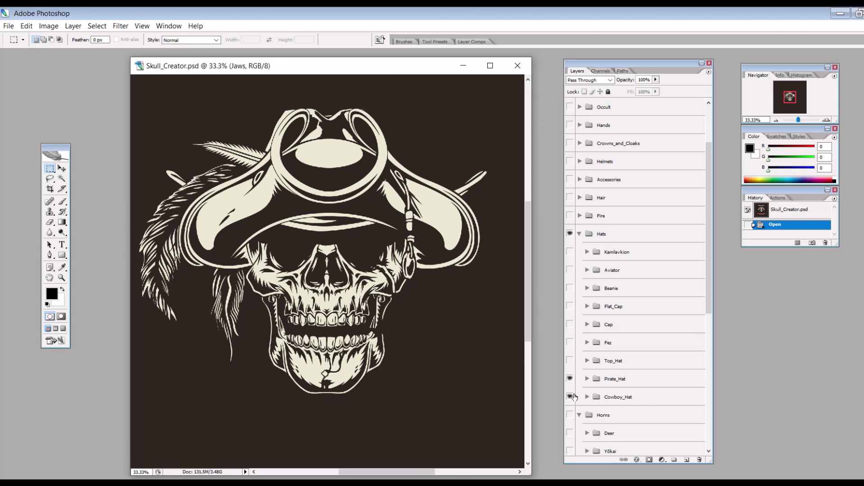
left_click(570, 397)
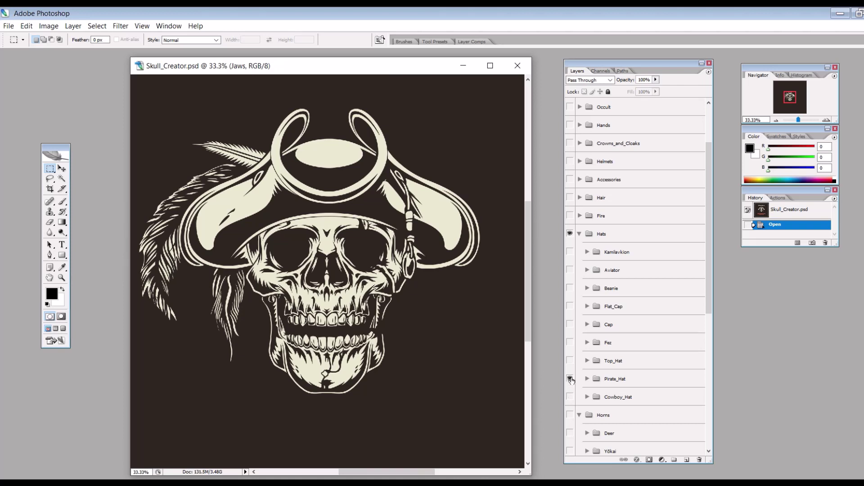
left_click(570, 360)
left_click(570, 379)
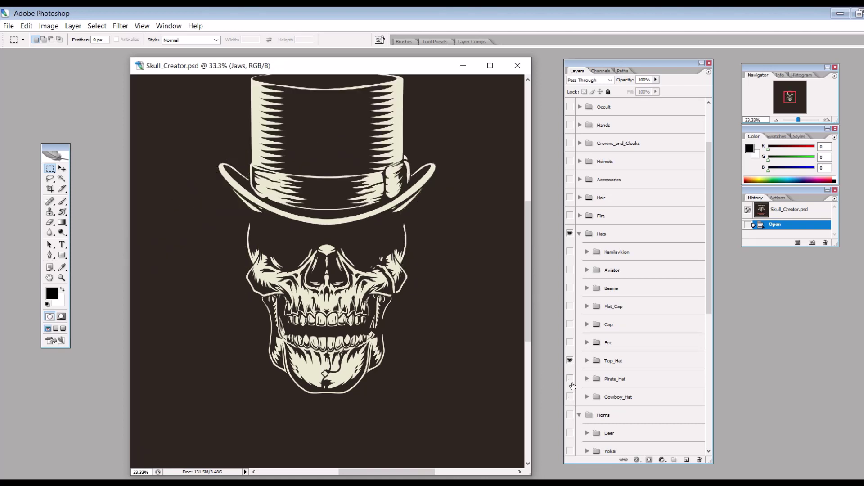
left_click(569, 360)
left_click(569, 342)
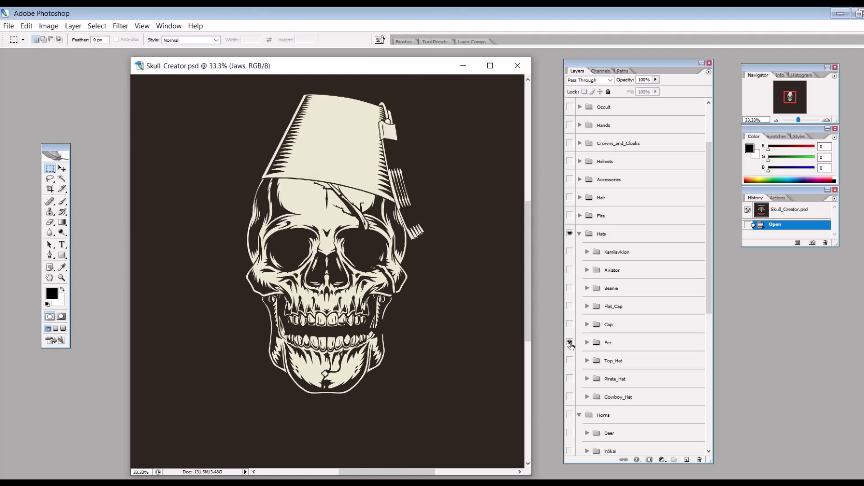
left_click(570, 343)
left_click(571, 325)
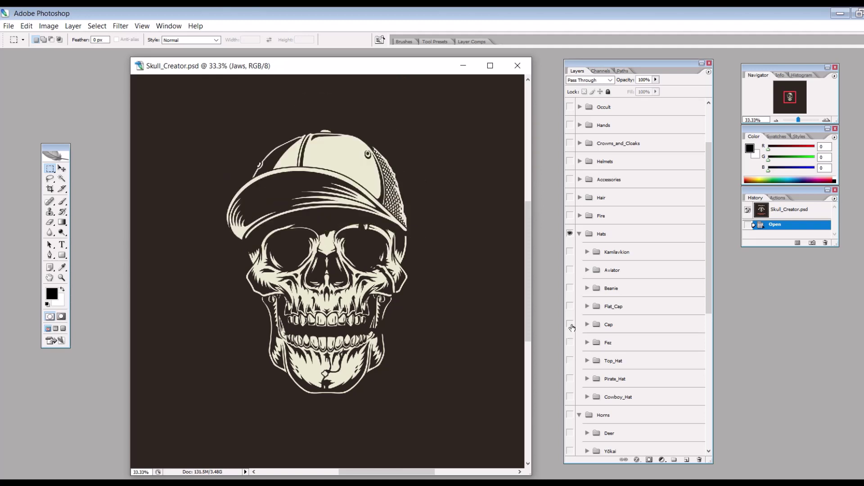
left_click(570, 325)
left_click(569, 306)
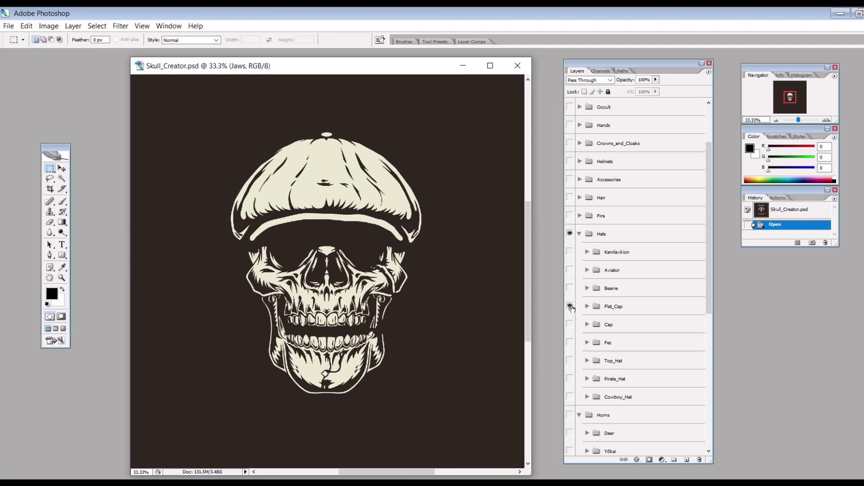
Step: Expand the Jaws group and hide Cracked_Jaw so Shark_Jaw shows under the skull
scroll(571, 307, "down", 3)
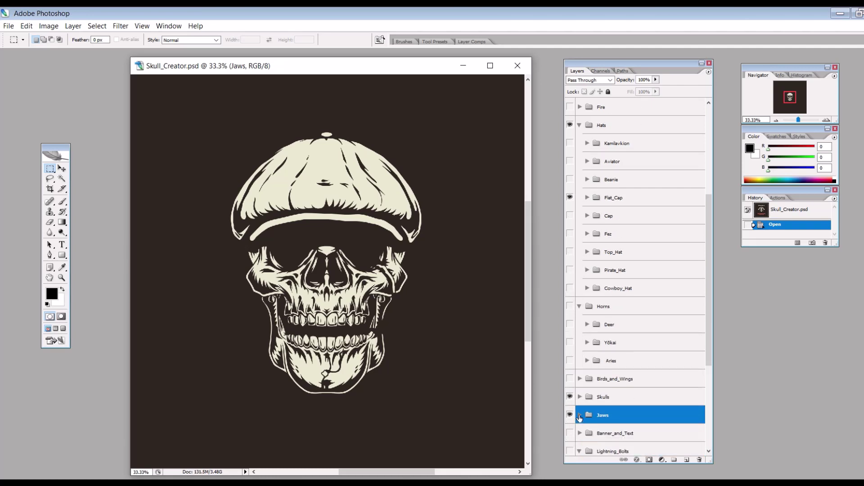
left_click(579, 418)
scroll(579, 418, "down", 3)
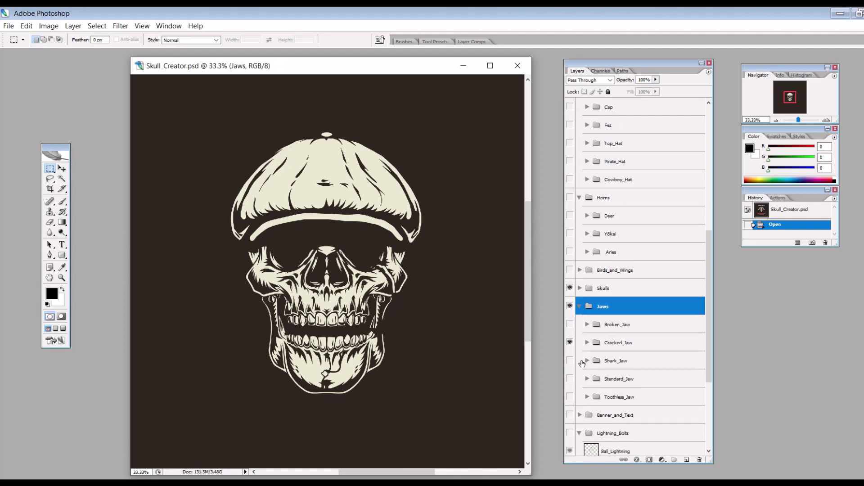
left_click(569, 343)
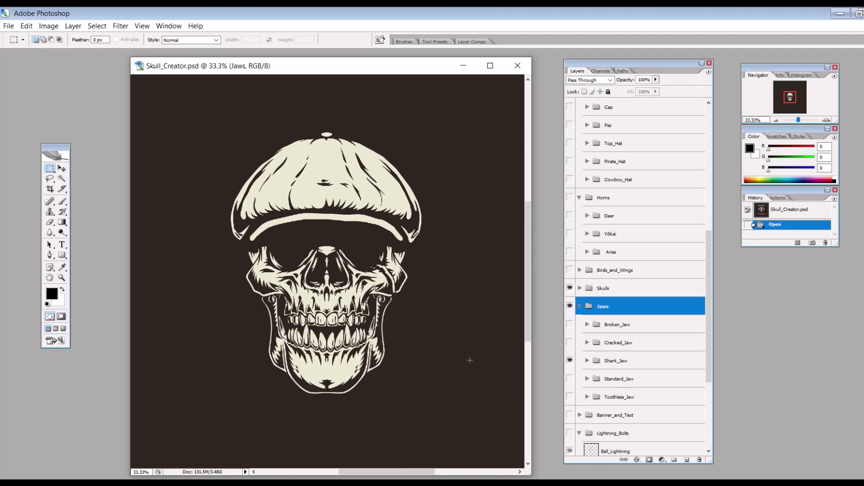
scroll(568, 333, "up", 8)
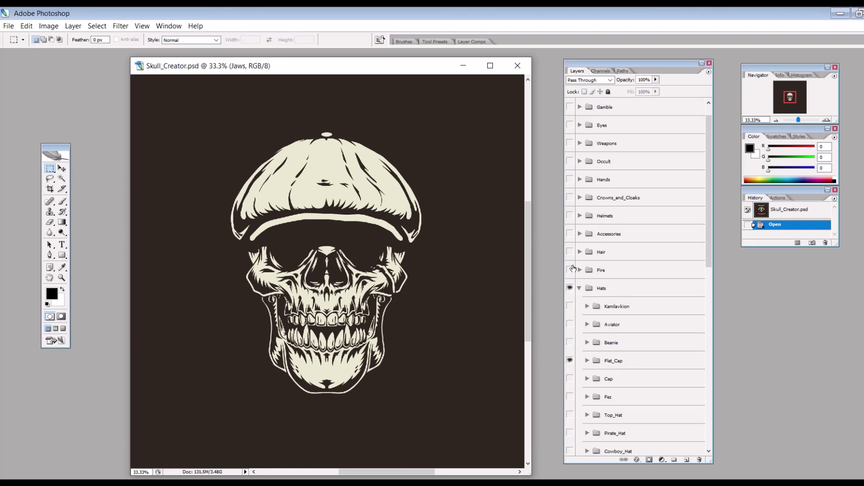
Step: Show the Hair group, hiding its moustaches, beards, long straight hair, bob and the flat cap
left_click(570, 251)
left_click(580, 252)
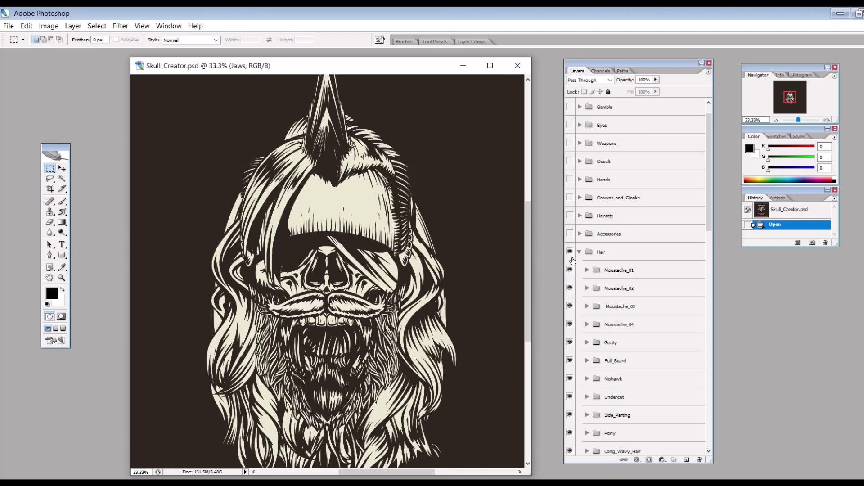
left_click(569, 270)
left_click_drag(570, 286, 570, 450)
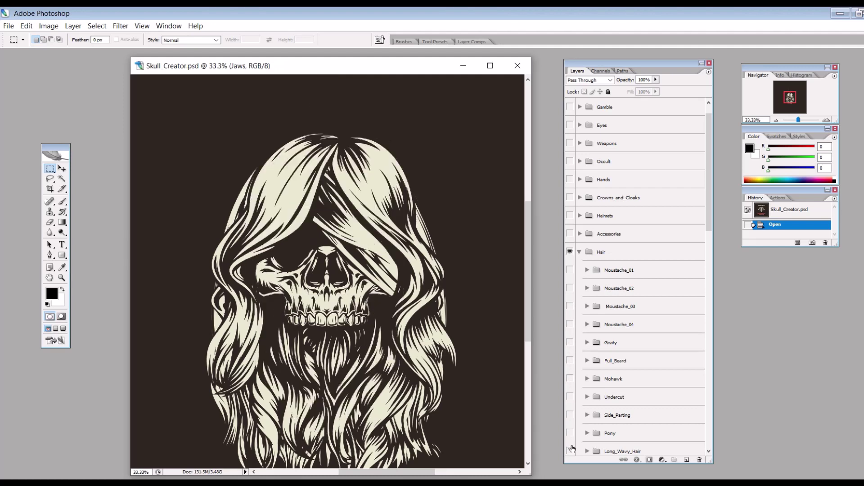
scroll(577, 381, "down", 3)
left_click(569, 343)
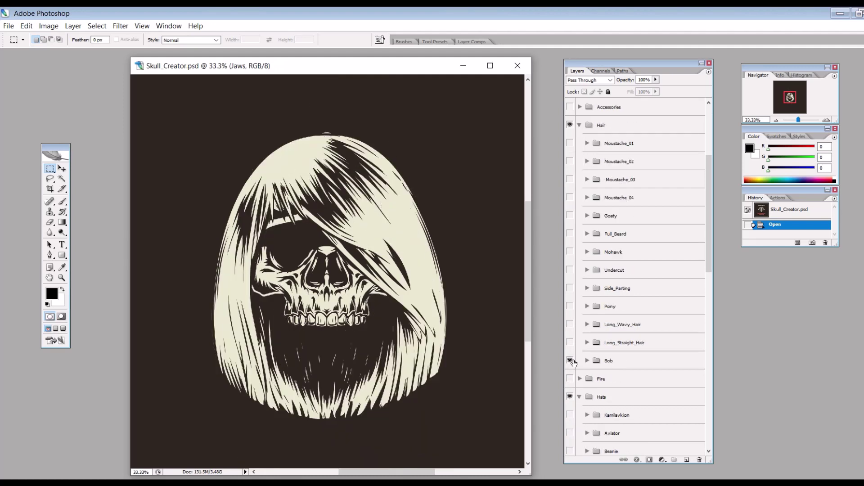
left_click(570, 361)
scroll(572, 344, "up", 1)
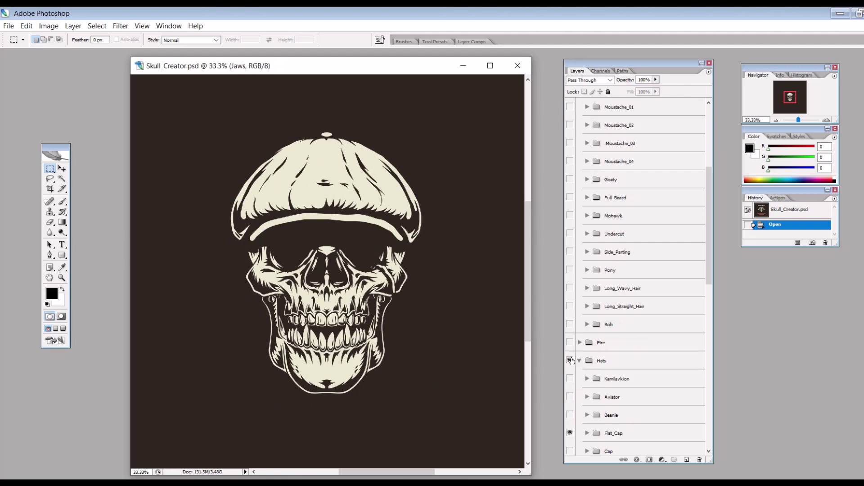
left_click(570, 361)
Step: Preview the bob, long straight, long wavy and Pony hairstyles one at a time
left_click(570, 325)
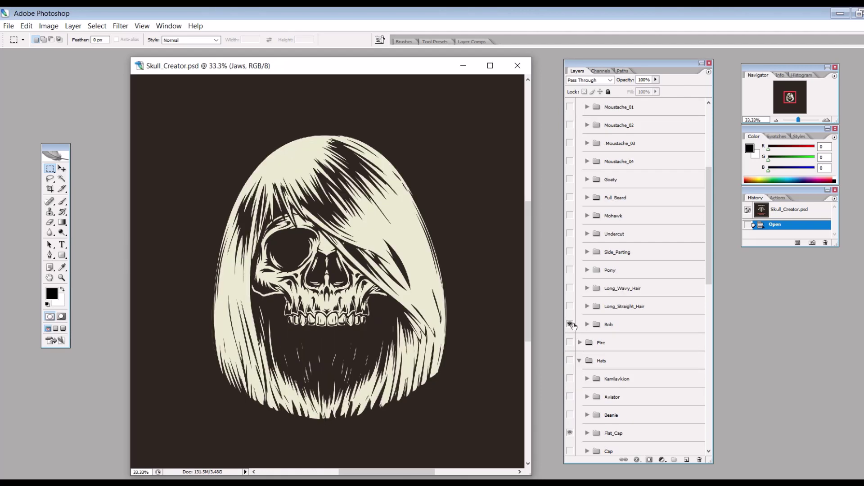
left_click(570, 324)
left_click(570, 306)
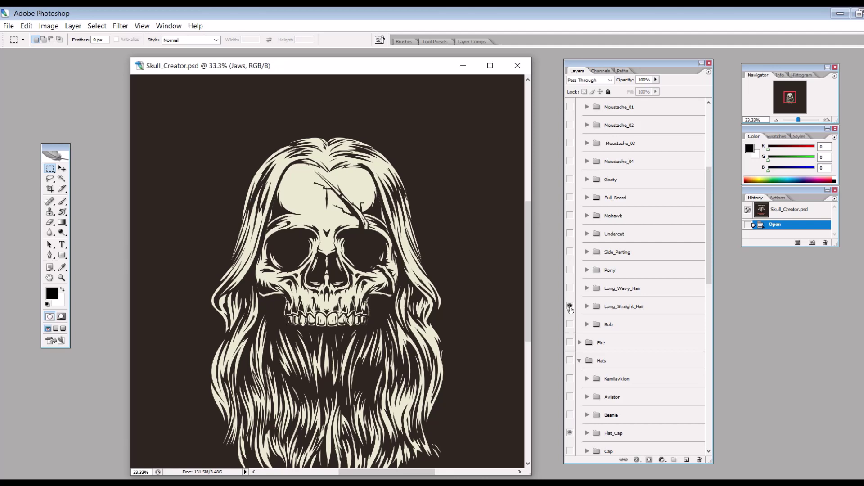
left_click(570, 307)
left_click(569, 288)
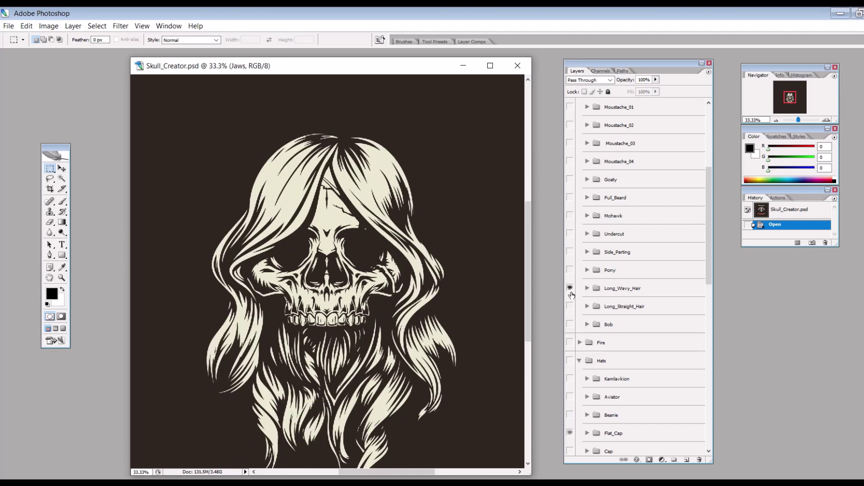
left_click(570, 291)
left_click(577, 271)
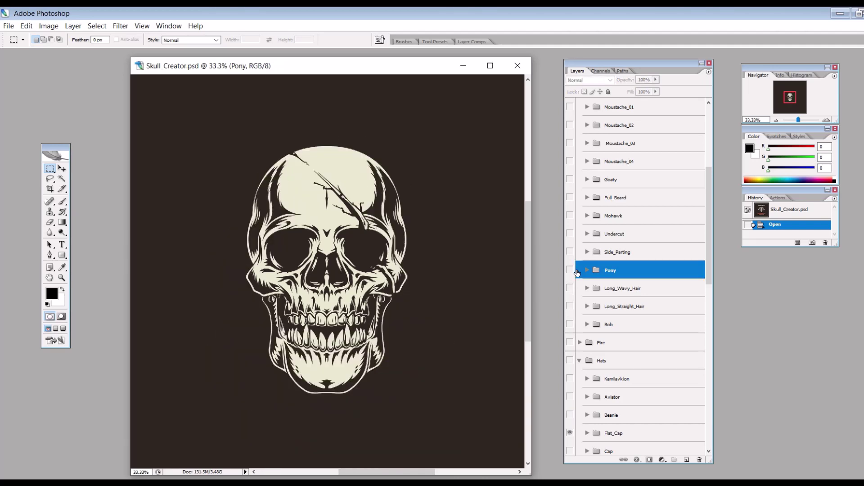
left_click(570, 270)
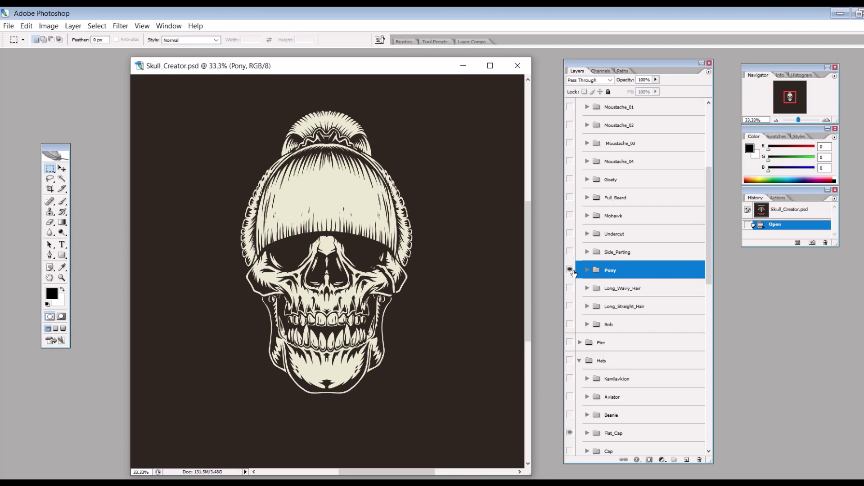
left_click(569, 270)
Step: Preview the Side_Parting, Undercut and Mohawk hairstyles, hiding each afterwards
left_click(570, 252)
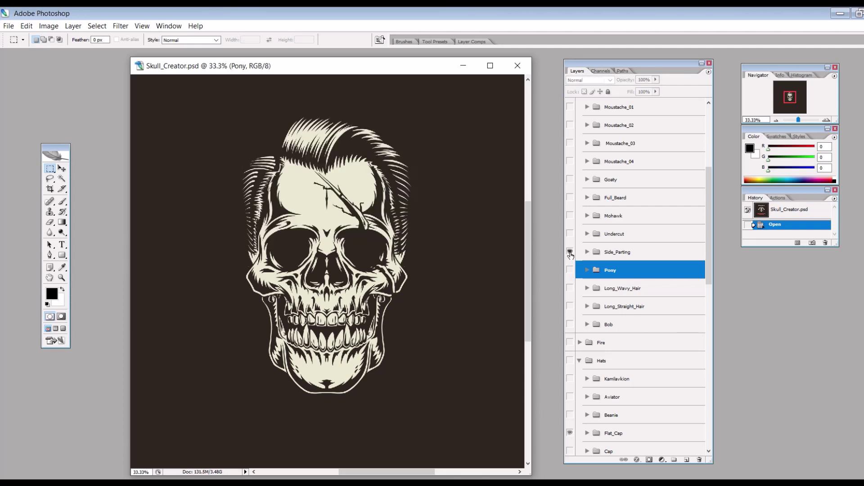
left_click(570, 252)
left_click(569, 234)
left_click(570, 234)
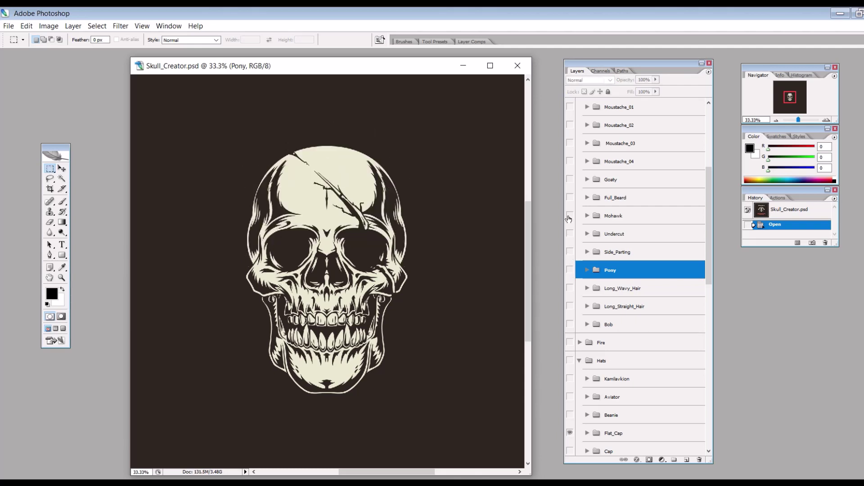
left_click(570, 216)
left_click(569, 216)
Step: Preview Full_Beard, Goaty, Moustache_04 and Moustache_03, leaving all facial hair hidden
left_click(570, 197)
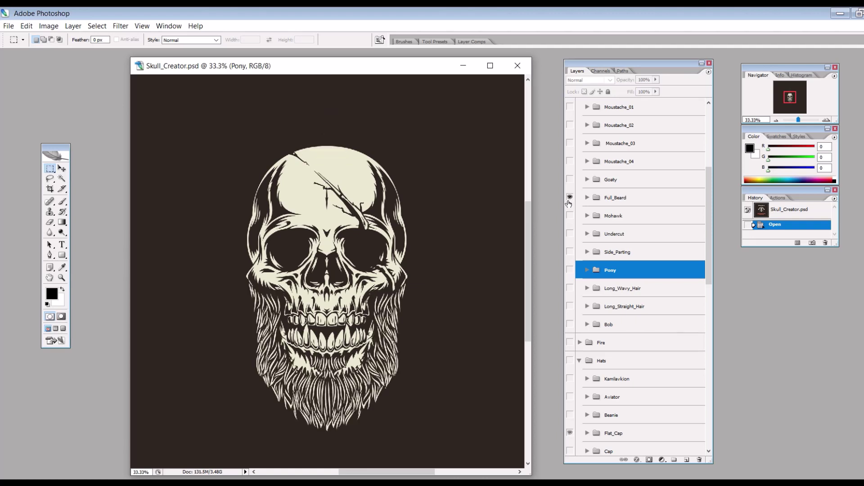
left_click(569, 198)
left_click(570, 179)
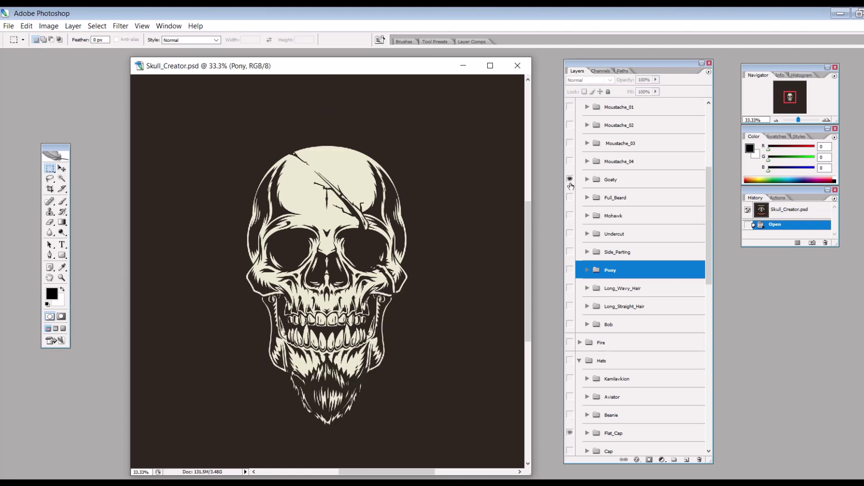
left_click(570, 180)
left_click(570, 163)
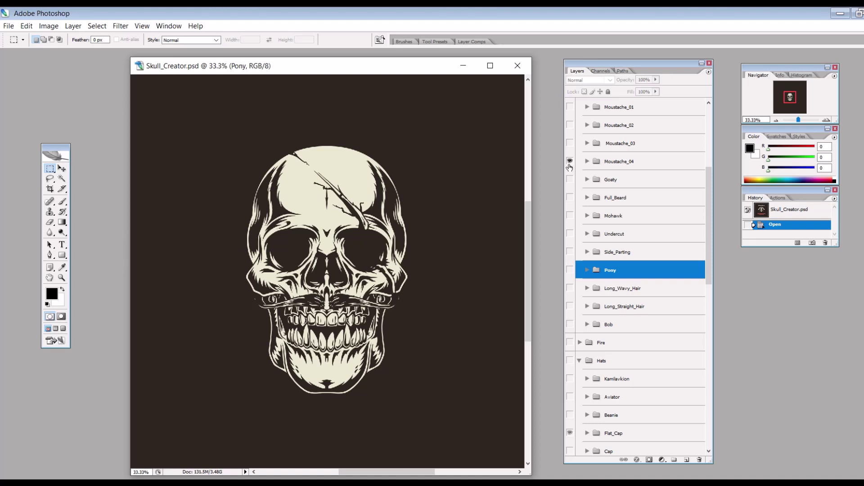
left_click(570, 162)
left_click(570, 144)
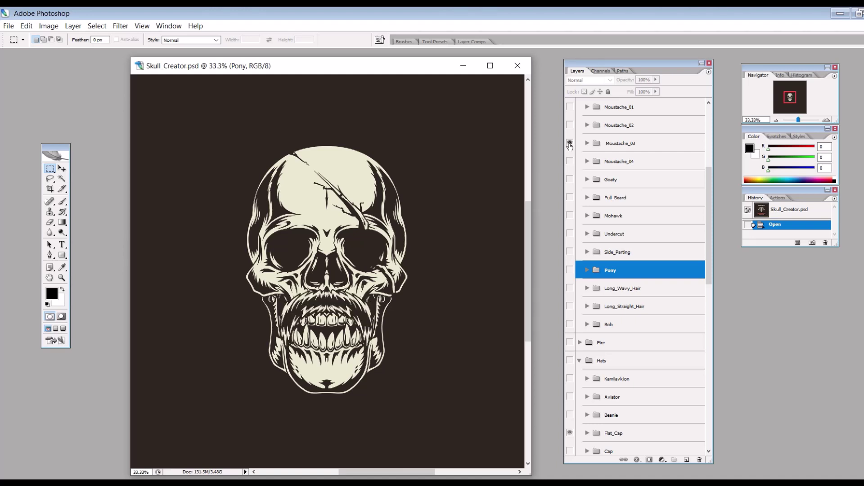
left_click(569, 144)
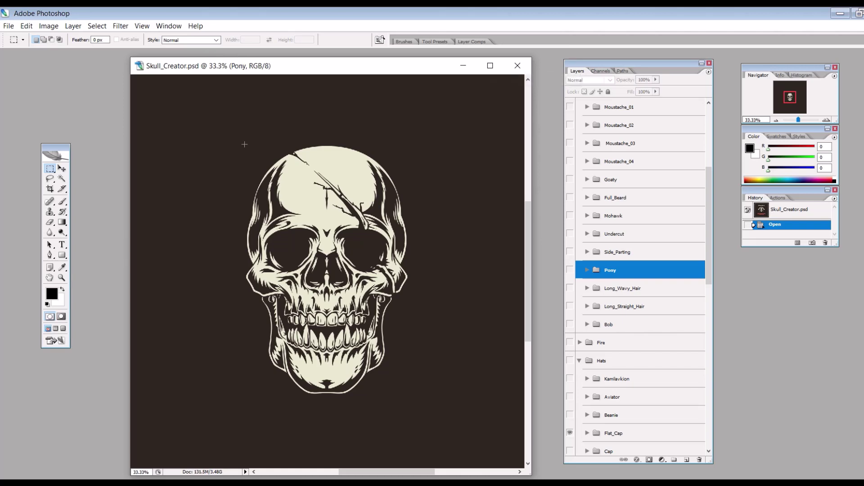
Step: View the artwork at Actual Pixels (100%) and scroll around to inspect details
left_click(142, 26)
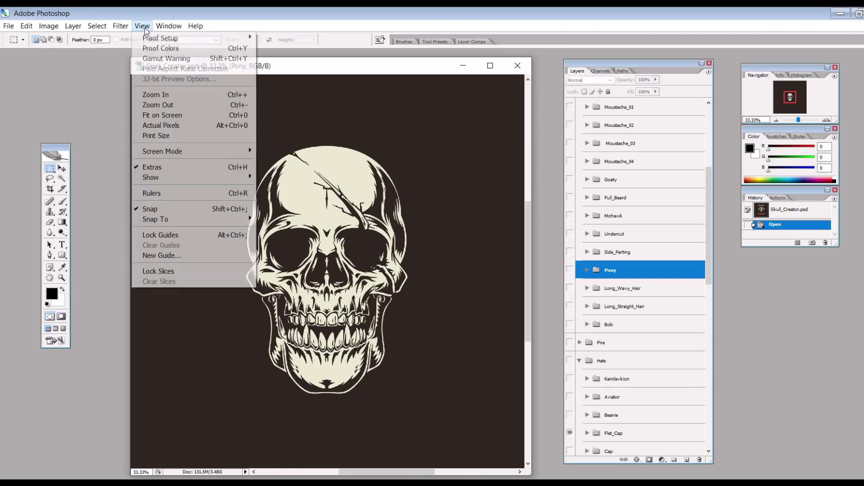
left_click(168, 126)
scroll(318, 276, "up", 5)
scroll(318, 277, "up", 5)
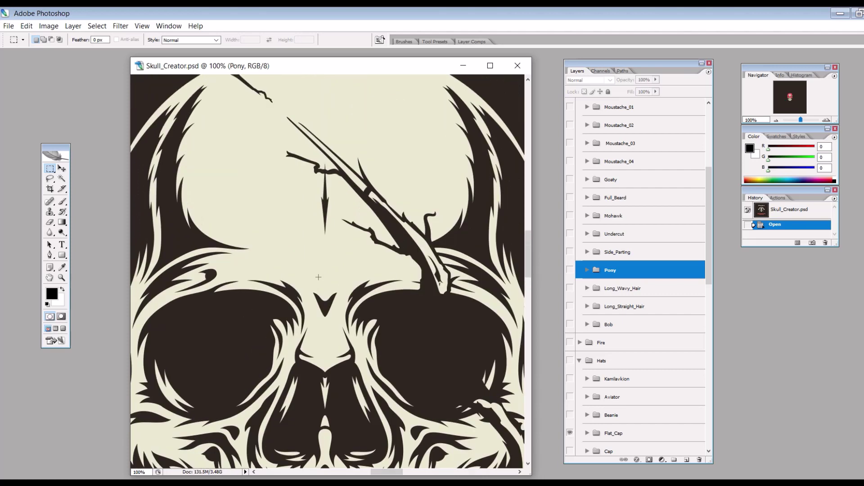
scroll(318, 277, "down", 5)
scroll(318, 276, "down", 6)
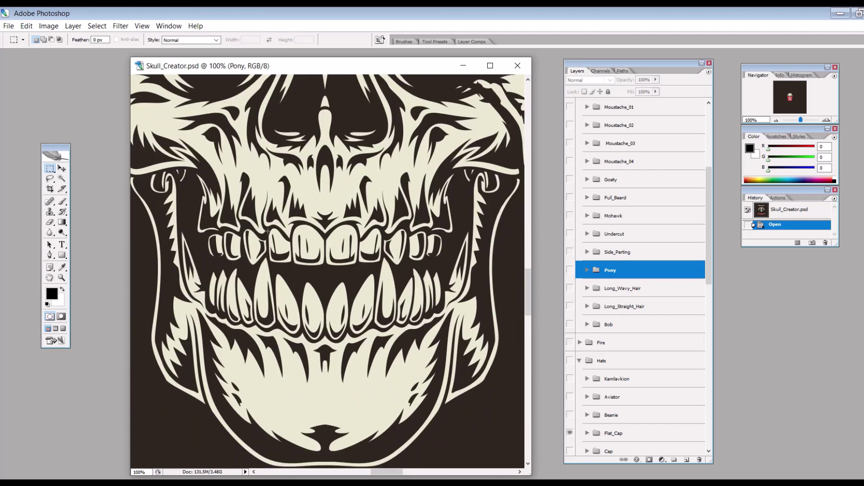
scroll(282, 242, "up", 6)
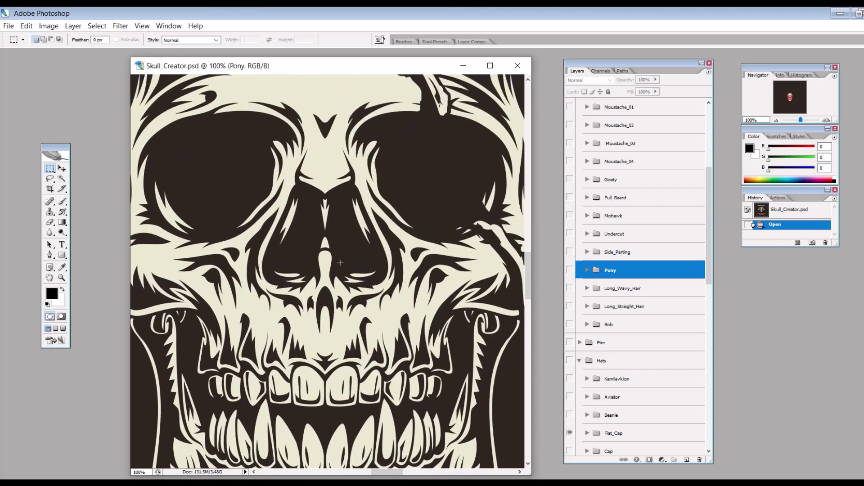
scroll(341, 263, "up", 3)
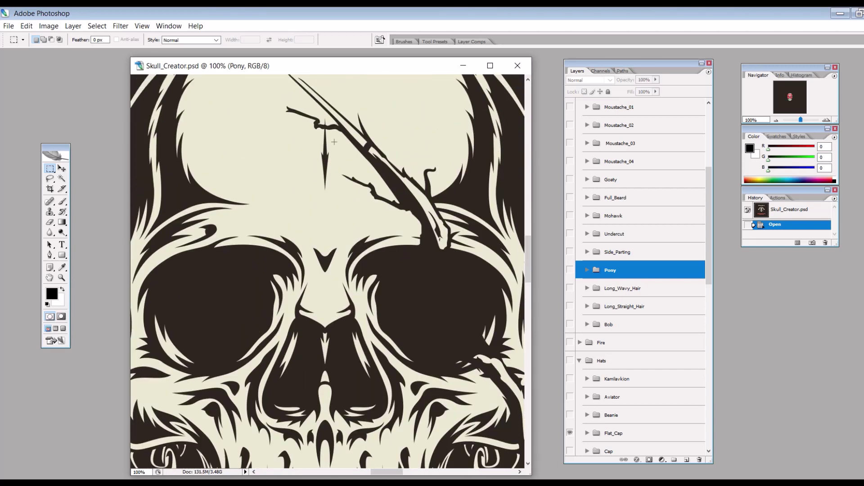
Step: Zoom out to 66.7% via View > Zoom Out
left_click(141, 26)
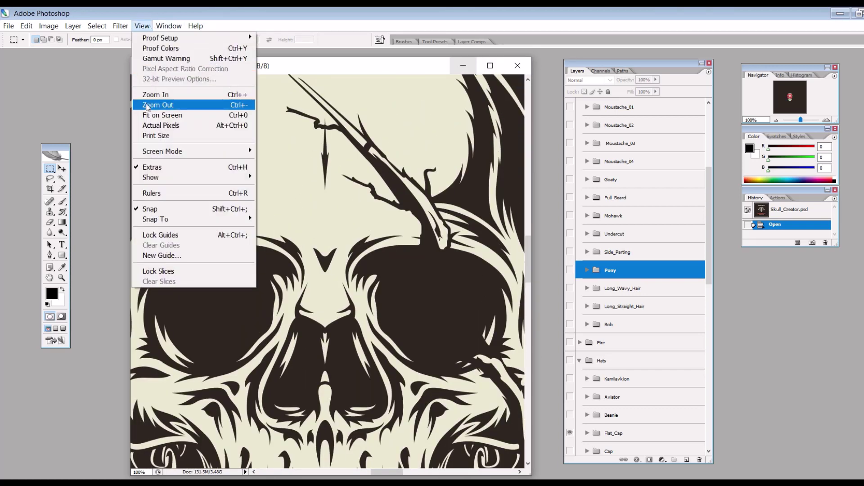
left_click(149, 104)
scroll(359, 219, "down", 3)
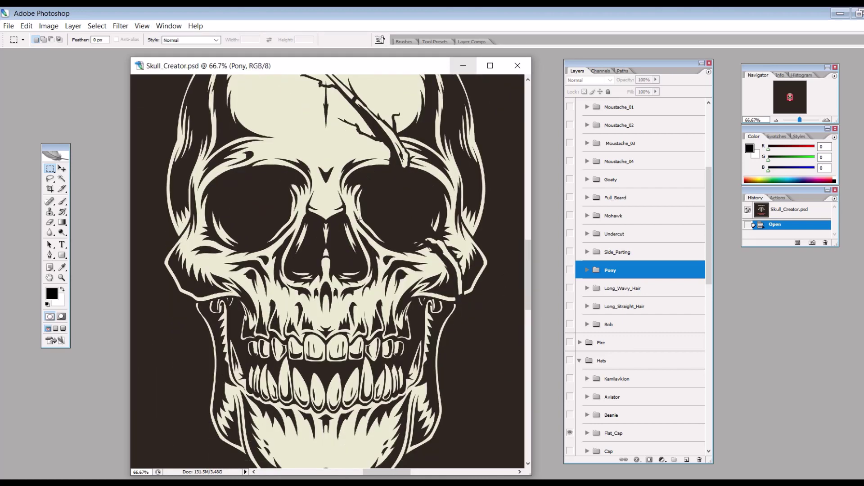
scroll(360, 219, "up", 3)
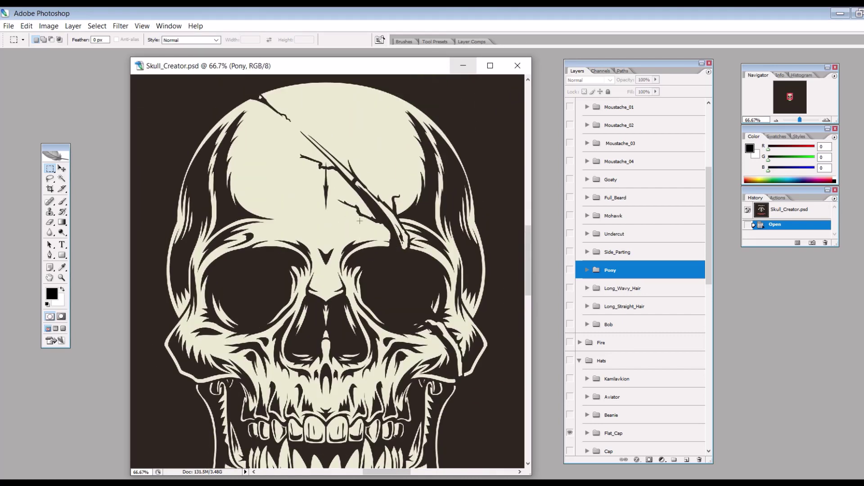
Step: Add a new empty layer directly above the BACKGROUND layer
scroll(576, 295, "down", 10)
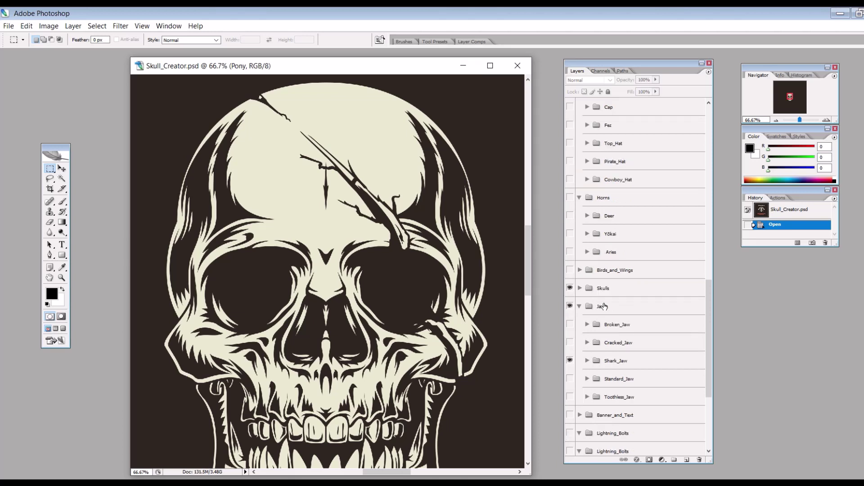
scroll(585, 324, "down", 1)
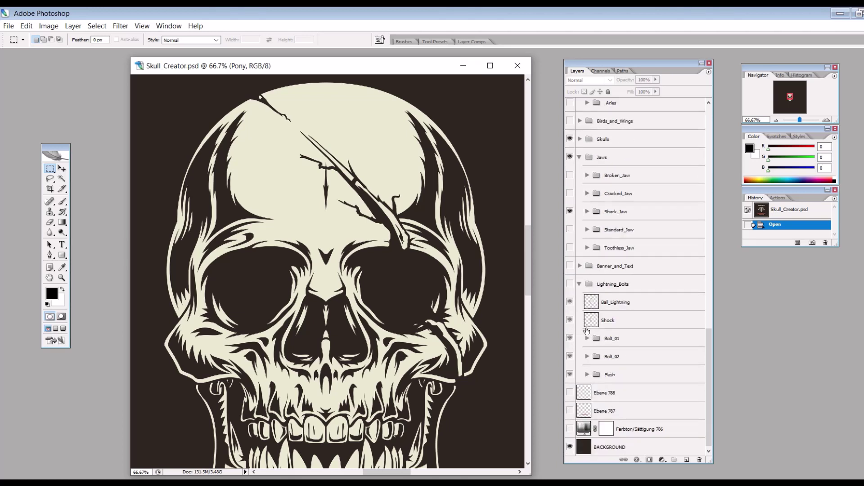
left_click(615, 448)
left_click(686, 460)
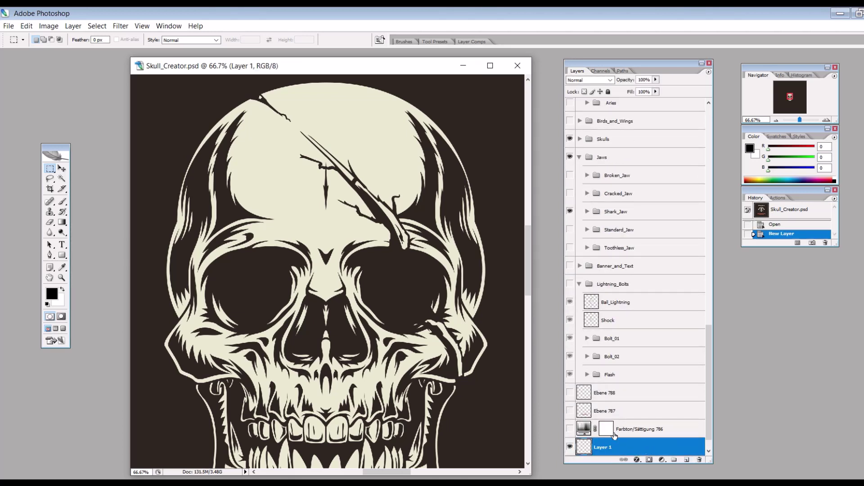
scroll(614, 434, "down", 1)
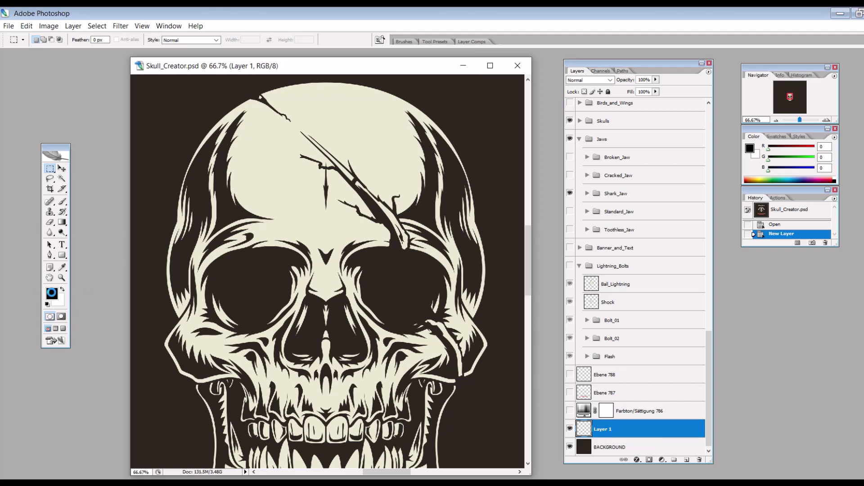
Step: Set the foreground colour to red and paint-bucket fill the new layer
left_click(52, 293)
left_click(446, 211)
left_click(532, 131)
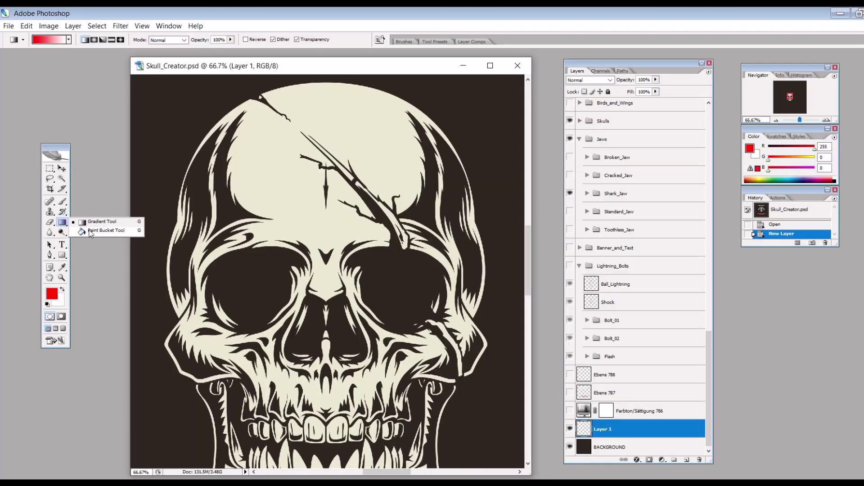
left_click(154, 229)
key("Tab")
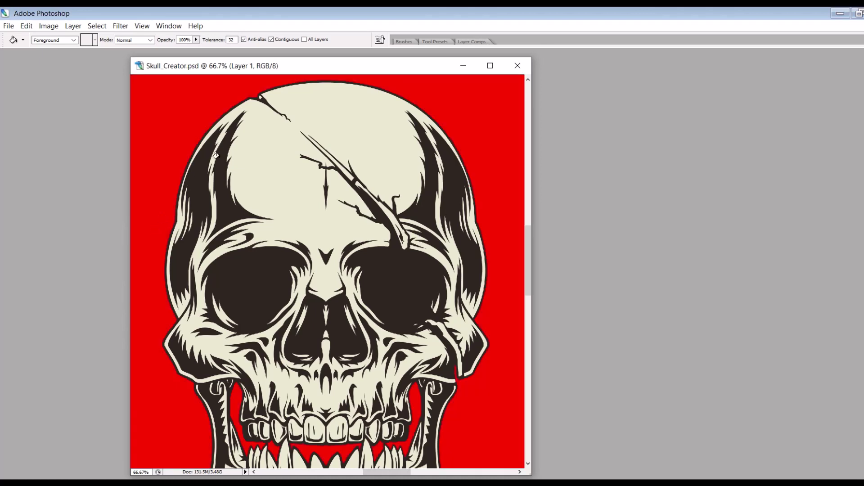
key("Tab")
Step: Zoom the view out to 50% so the whole skull is visible
scroll(216, 87, "down", 3)
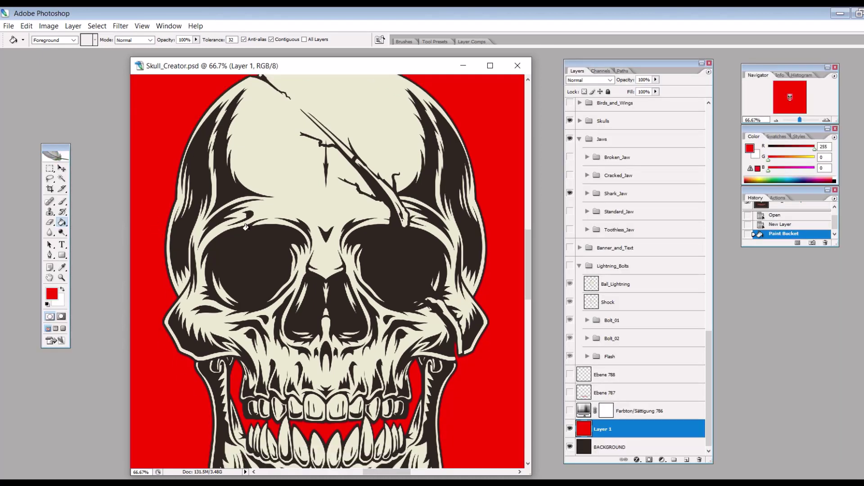
left_click(141, 26)
left_click(157, 105)
scroll(259, 194, "down", 3)
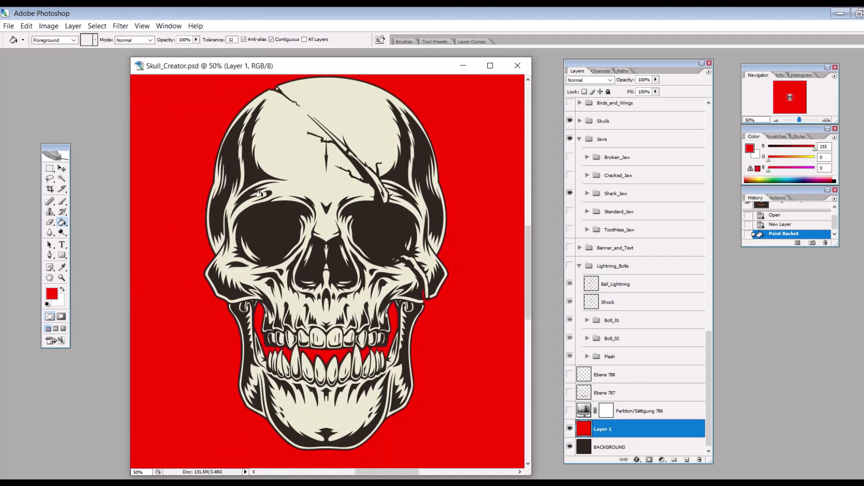
scroll(258, 194, "up", 1)
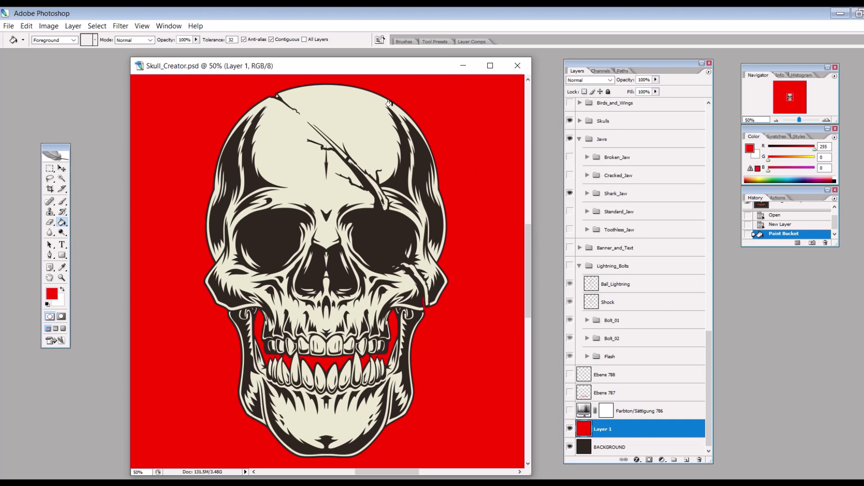
scroll(569, 281, "up", 5)
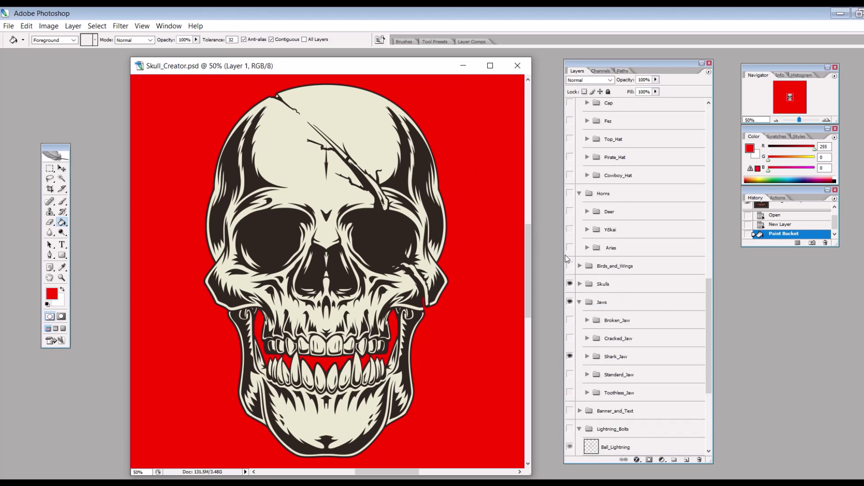
scroll(576, 257, "up", 3)
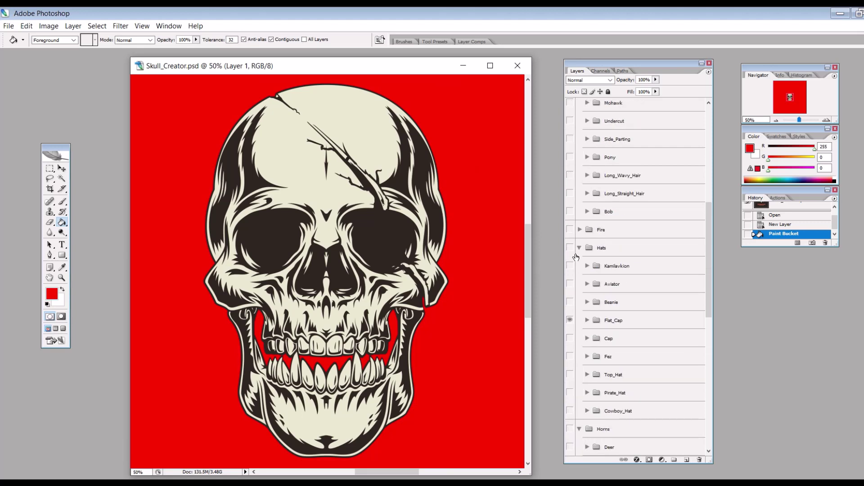
Step: Turn on the Hats group with Flat_Cap hidden, and collapse the Hair group
left_click(571, 249)
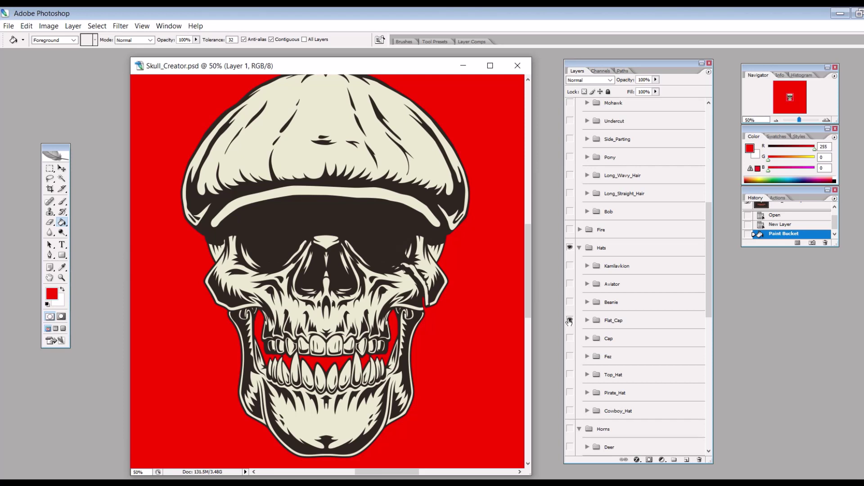
left_click(569, 320)
scroll(576, 282, "up", 5)
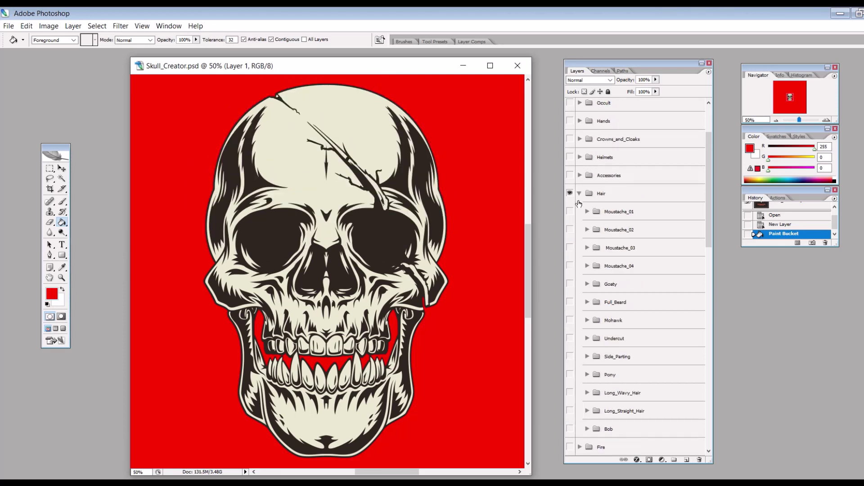
left_click(579, 193)
scroll(573, 222, "up", 2)
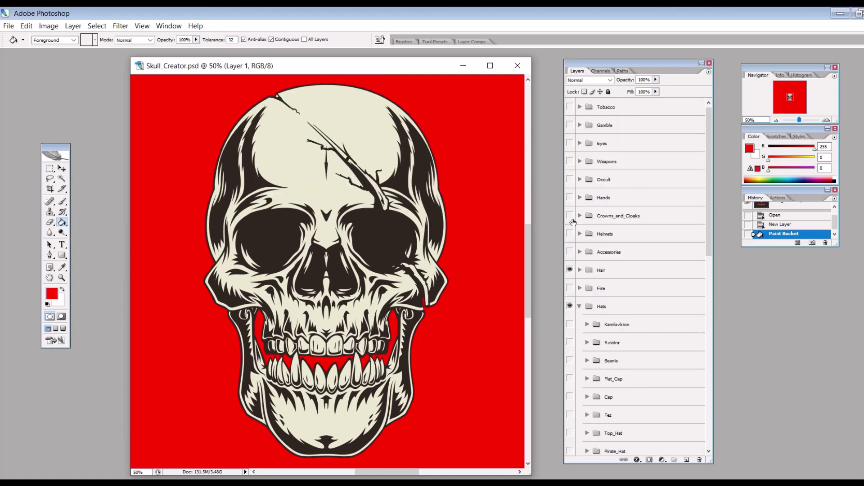
Step: Turn on the Weapons group, hiding the horizontal knife and showing the left baseball bat
left_click(579, 161)
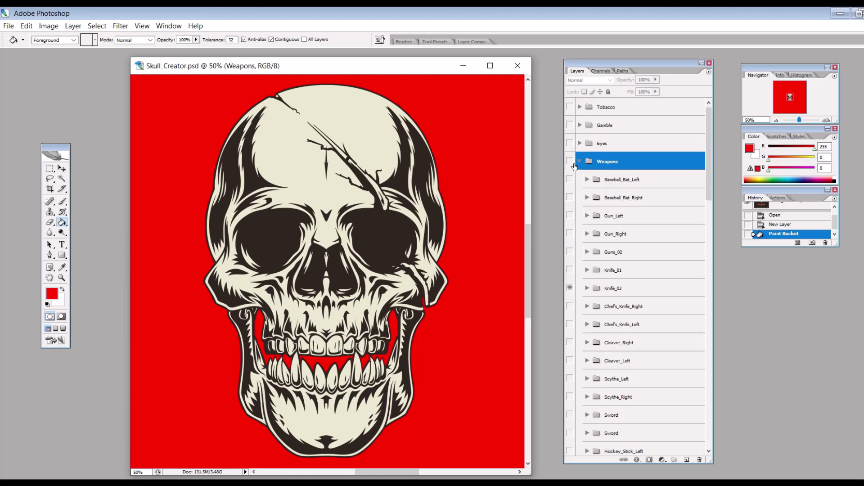
left_click(570, 162)
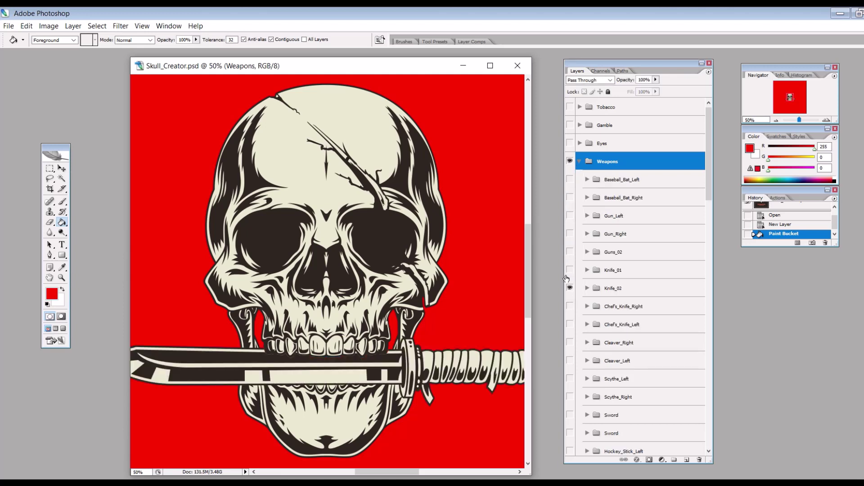
left_click(570, 287)
left_click(569, 179)
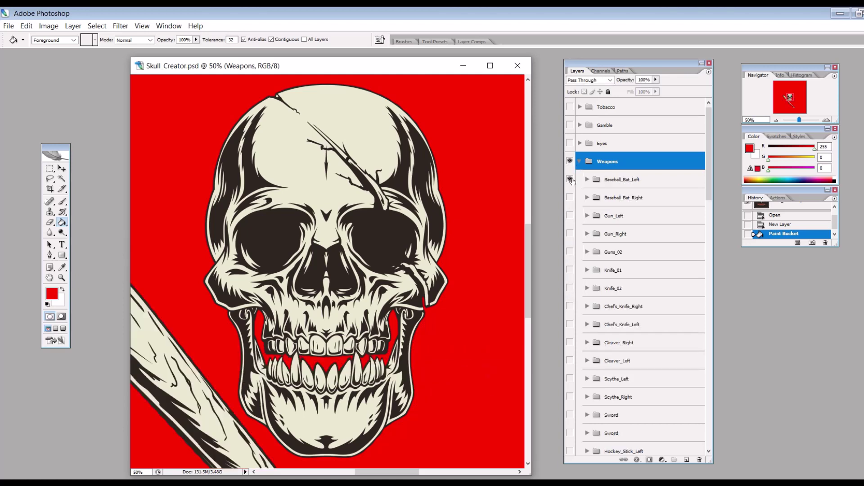
Step: Fit the canvas on screen, then zoom in to 25%
left_click(141, 25)
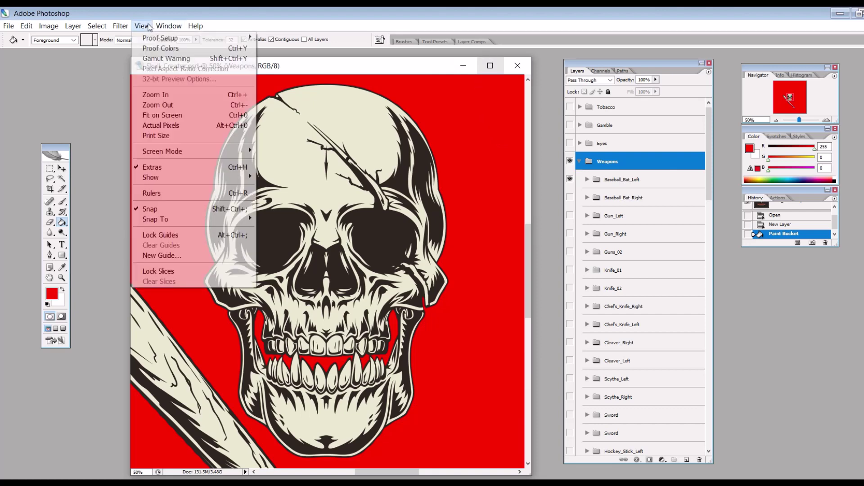
left_click(153, 116)
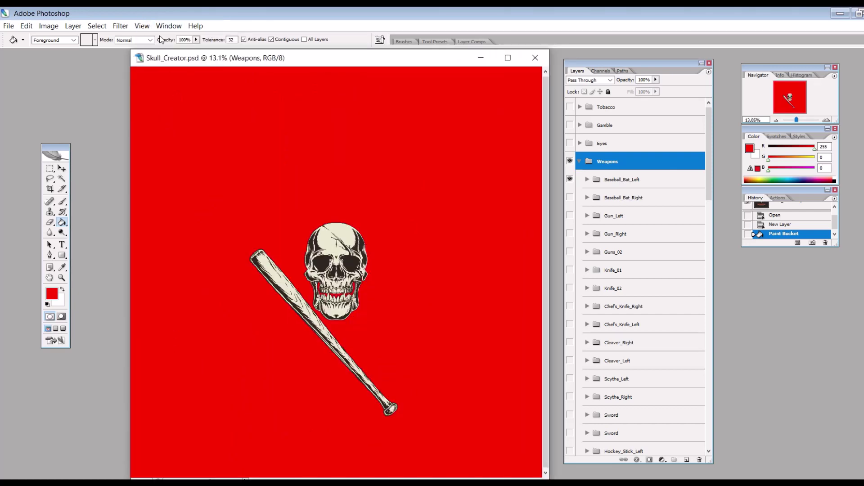
left_click(142, 26)
left_click(158, 96)
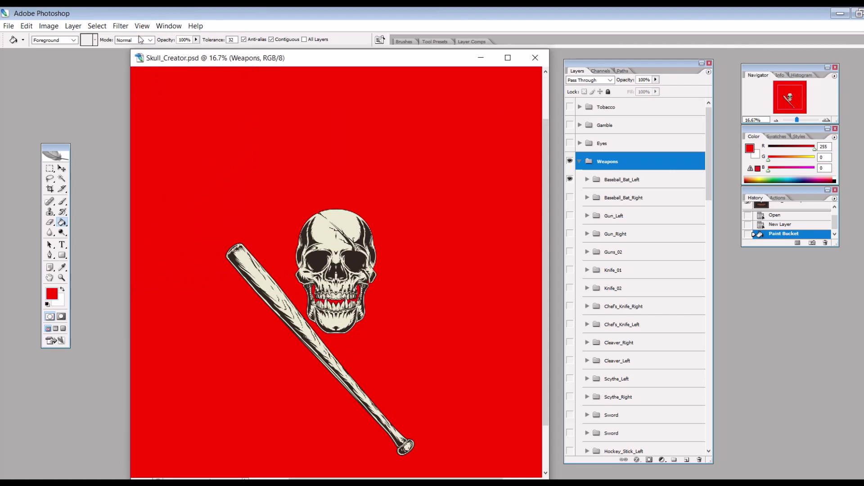
left_click(141, 26)
left_click(156, 95)
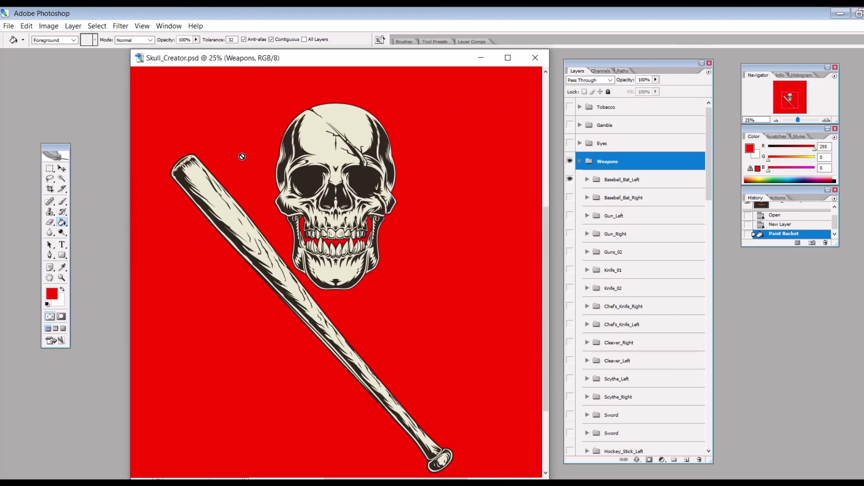
Step: Preview the crossed baseball bats, both revolvers and the Guns_02 crossed revolvers, then hide them
left_click(570, 197)
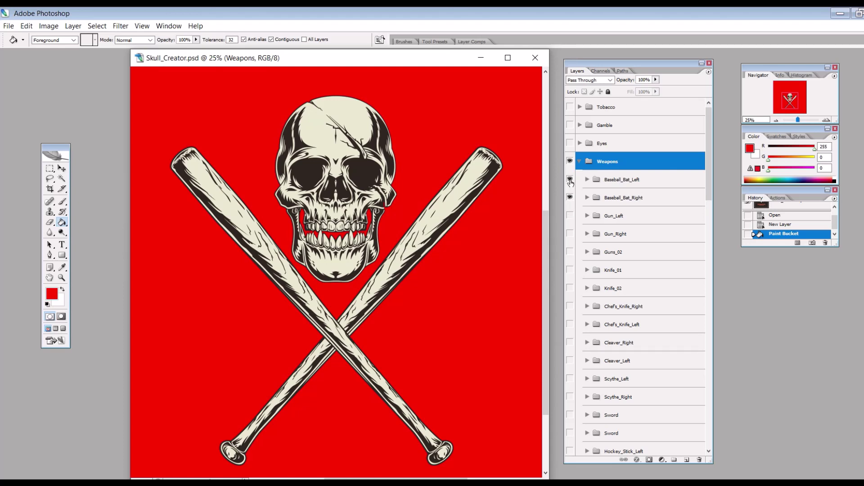
left_click(569, 179)
left_click(570, 197)
left_click(570, 215)
left_click(570, 233)
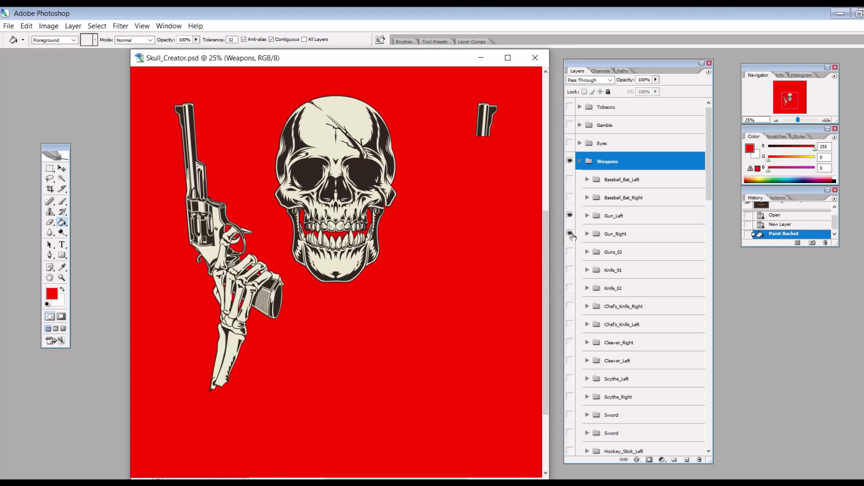
left_click(569, 215)
left_click(569, 233)
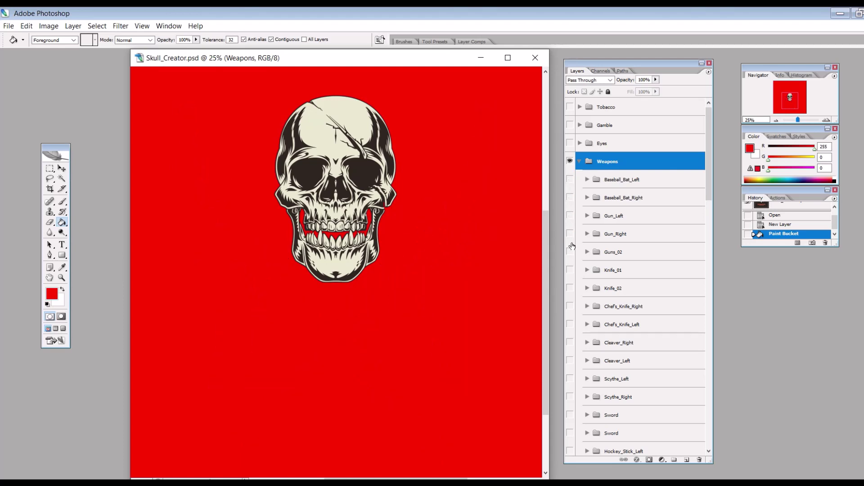
left_click(569, 251)
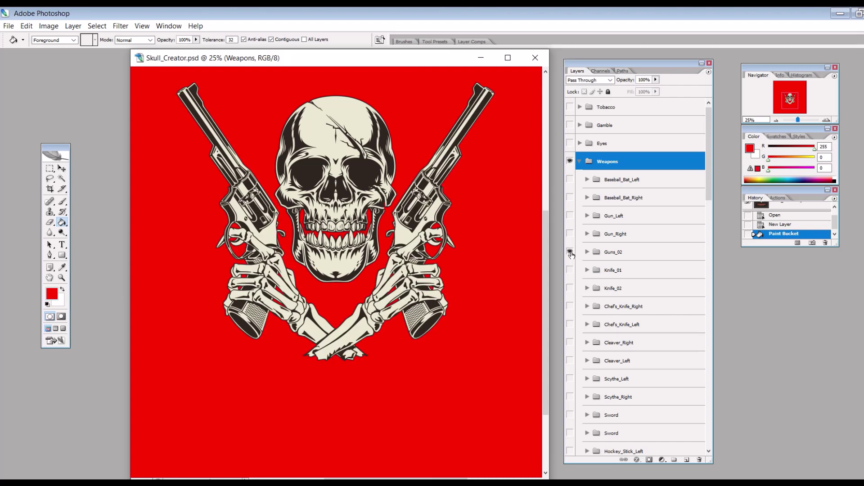
left_click(570, 252)
Step: Preview the dagger with the horizontal knife and the crossed chef's knives, then hide them
left_click(570, 270)
left_click(570, 288)
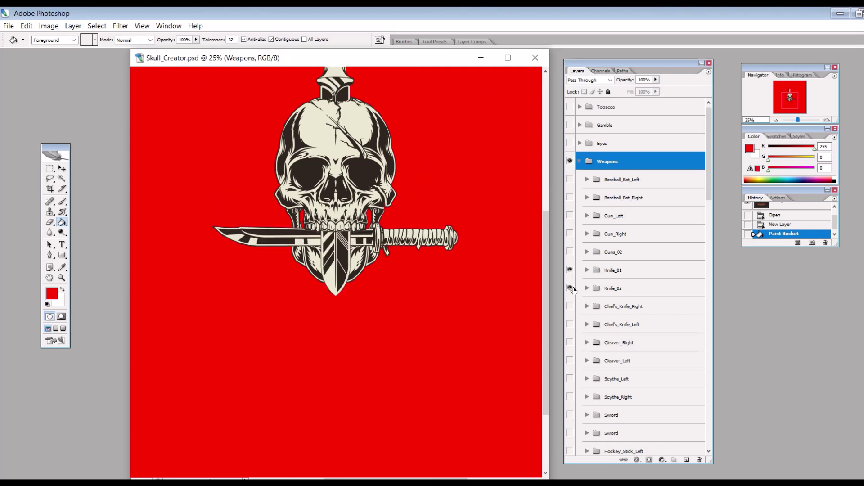
left_click(570, 269)
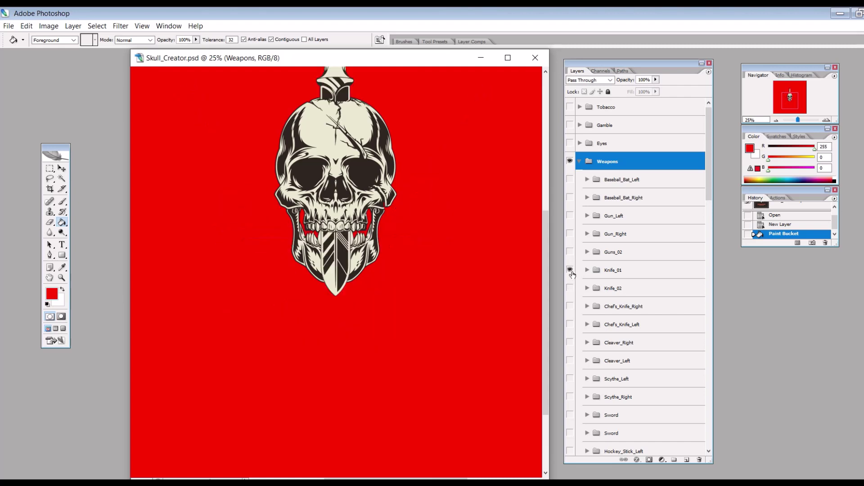
left_click(569, 307)
left_click(569, 324)
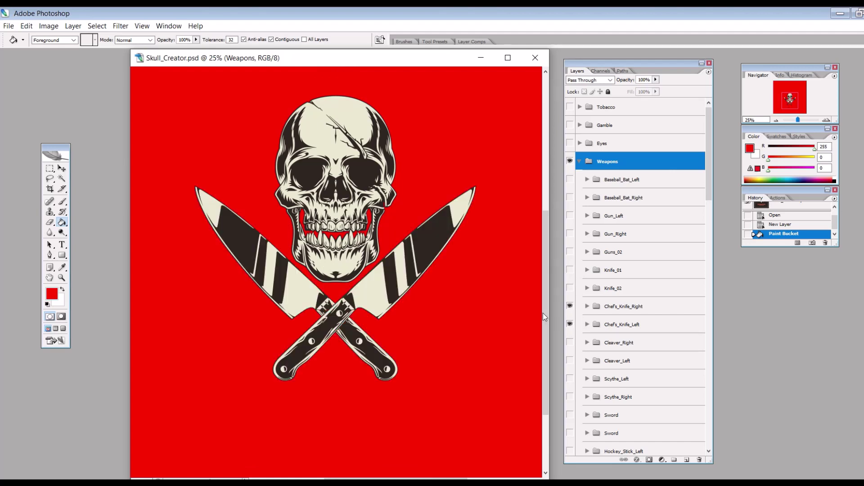
left_click(570, 307)
left_click(570, 324)
Step: Try the cleavers crossed and paired with the chef's knives, then hide them all
left_click(581, 343)
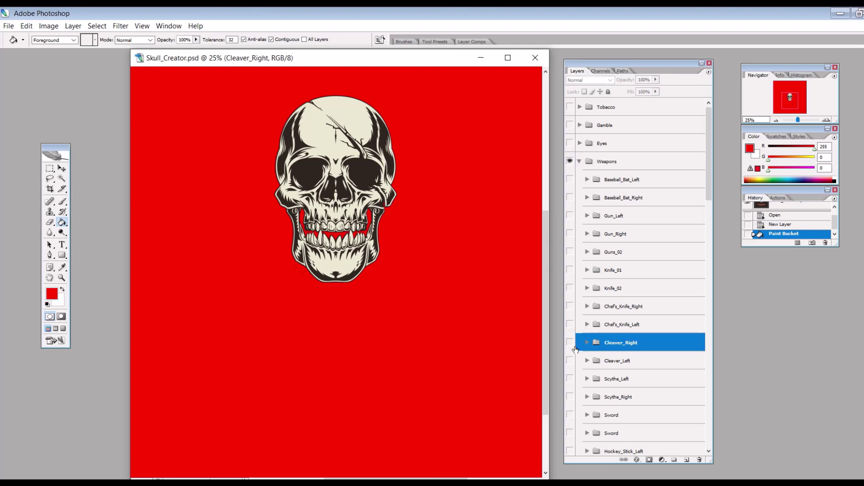
left_click(570, 342)
left_click(570, 360)
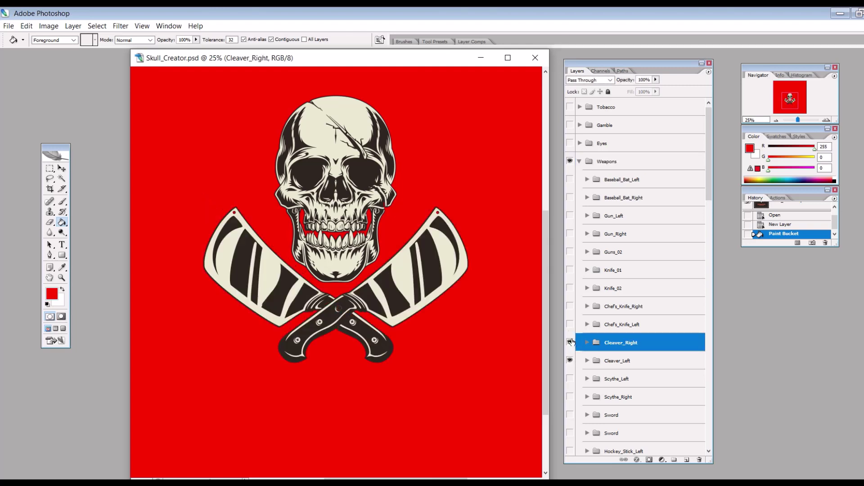
left_click(570, 342)
left_click(570, 324)
left_click(570, 324)
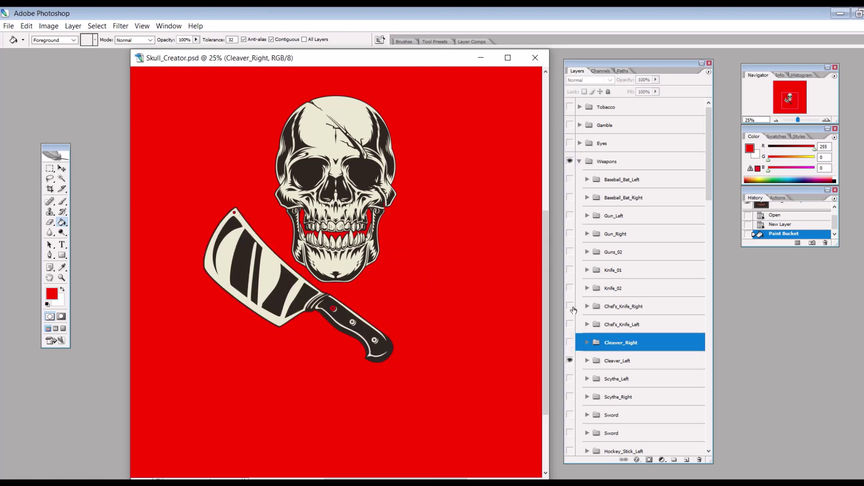
left_click(569, 306)
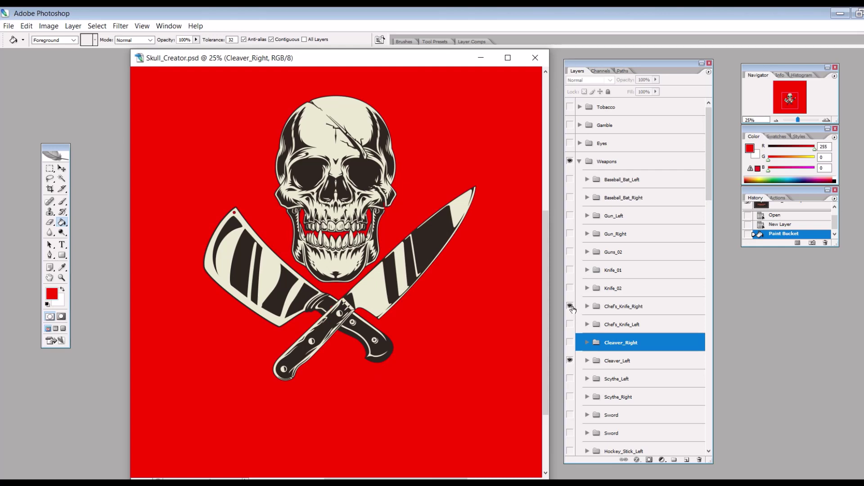
left_click(570, 307)
left_click(569, 361)
left_click(570, 342)
left_click(570, 324)
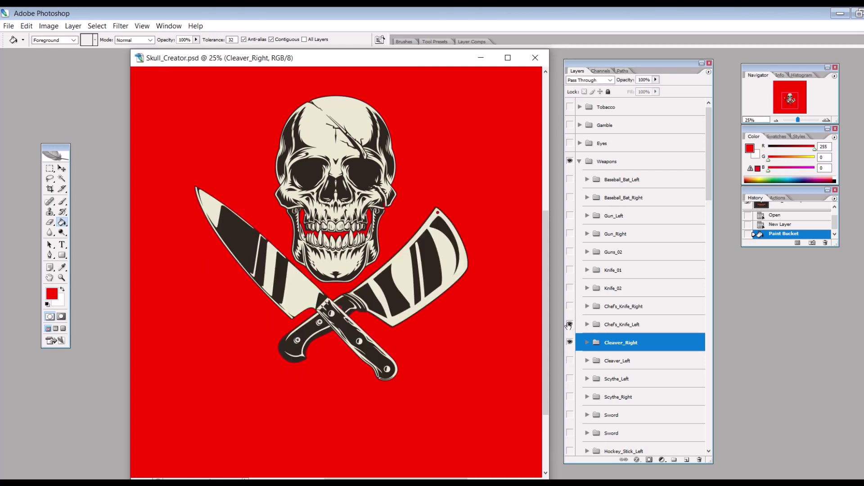
left_click(569, 324)
left_click(570, 342)
Step: Preview the crossed scythes and the crossed swords, then hide them
left_click(569, 378)
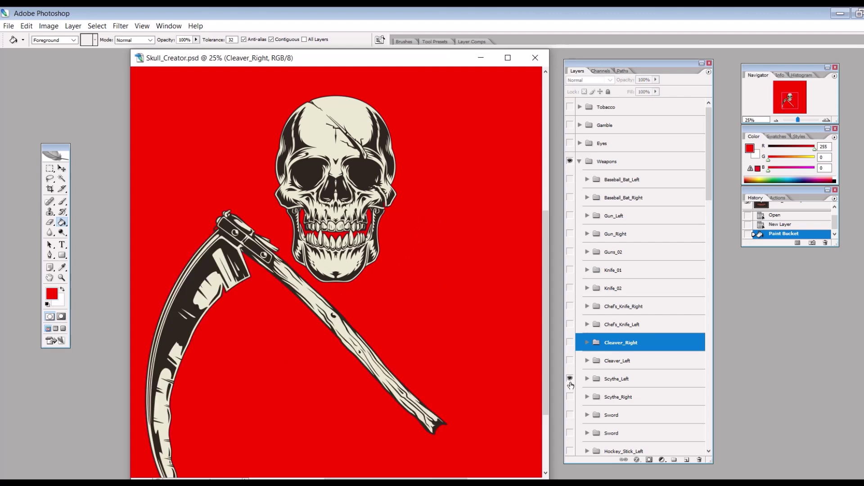
left_click(569, 397)
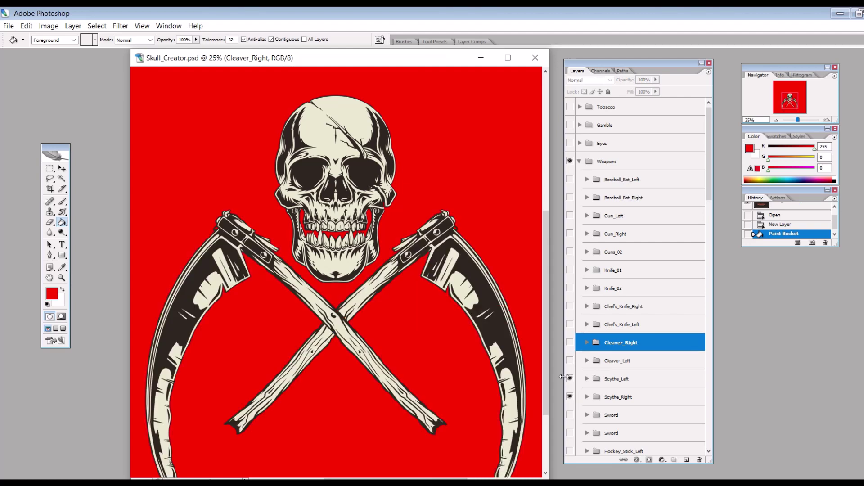
left_click(570, 378)
left_click(569, 397)
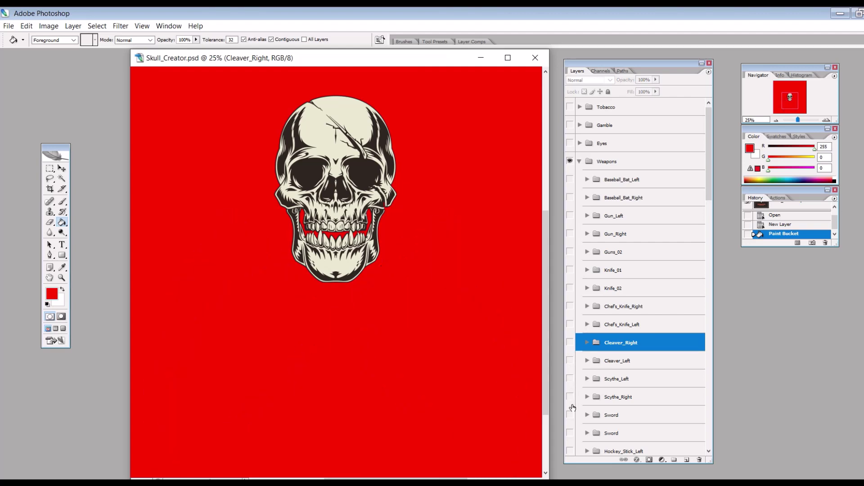
left_click(569, 415)
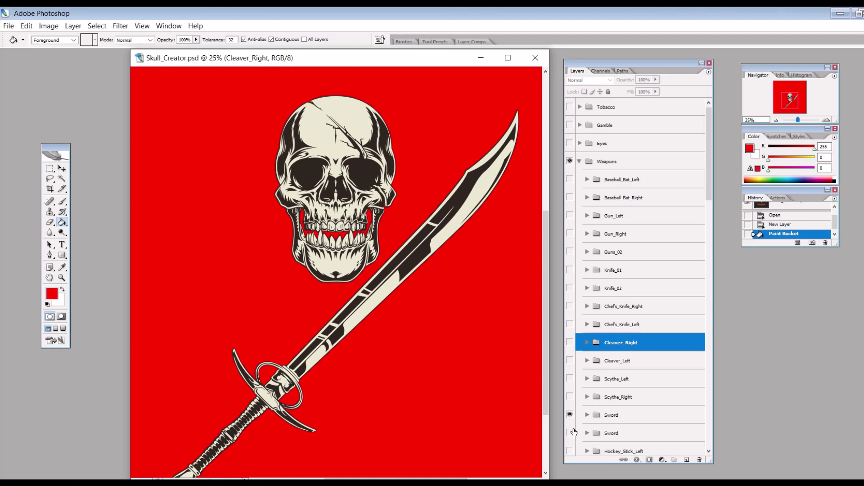
left_click(570, 432)
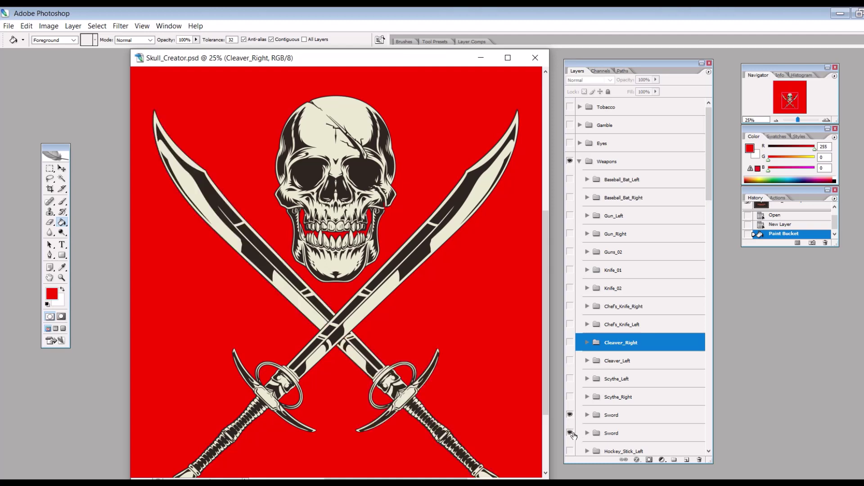
left_click(569, 433)
left_click(570, 415)
scroll(573, 412, "down", 4)
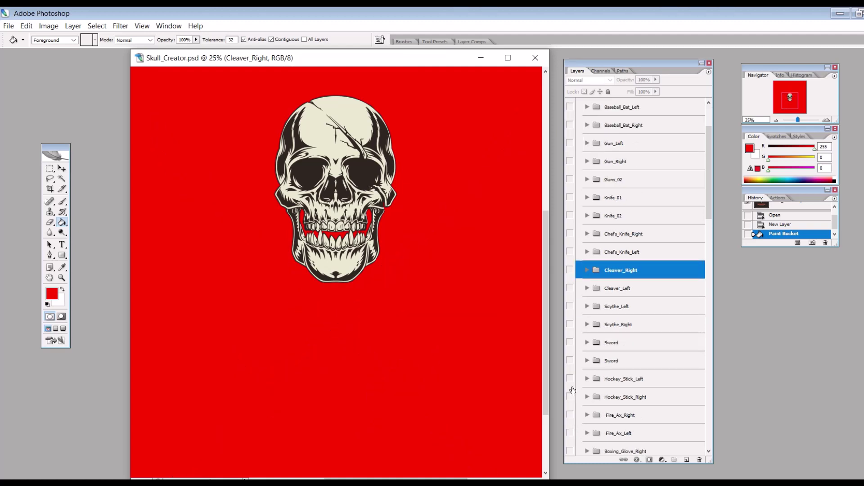
Step: Preview the crossed hockey sticks and the crossed fire axes, then hide them
left_click(569, 380)
left_click(570, 396)
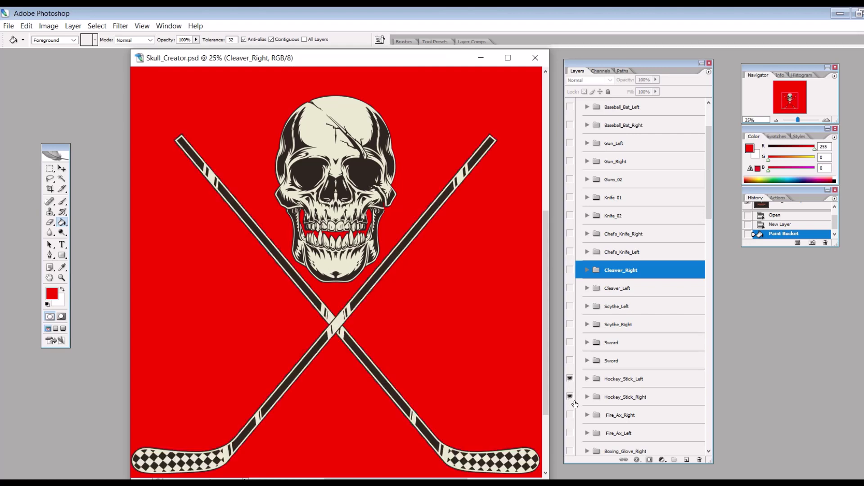
scroll(542, 344, "down", 2)
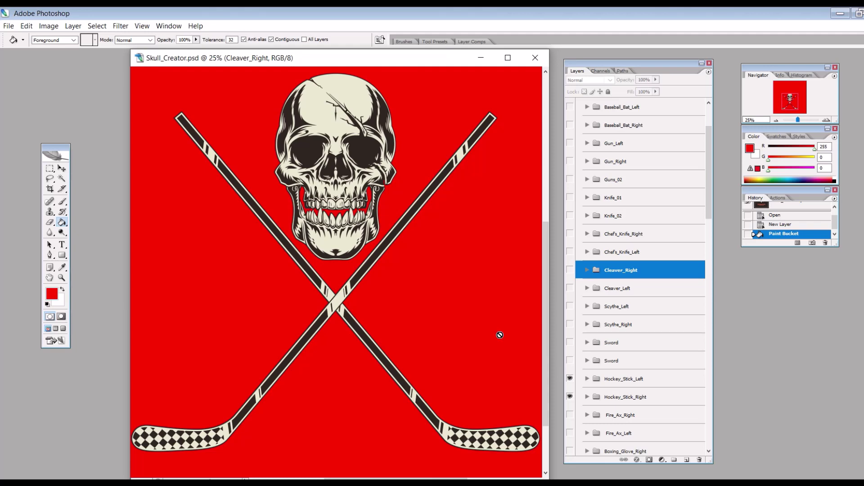
left_click(570, 379)
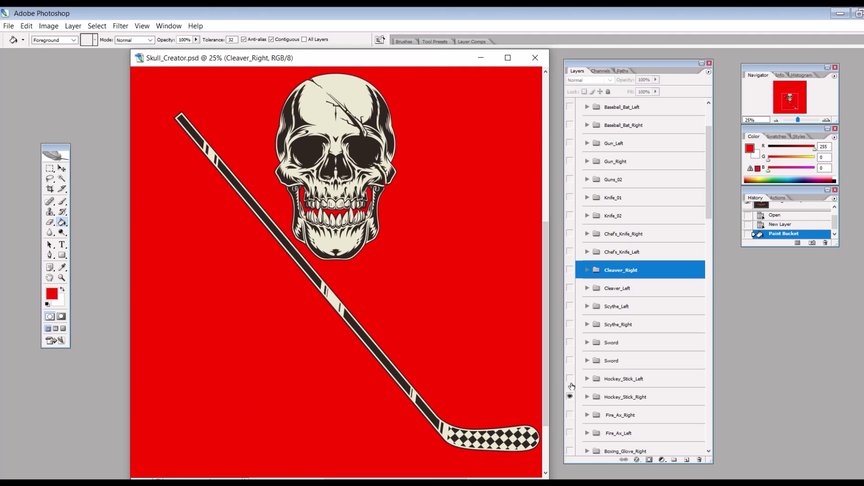
left_click(570, 396)
left_click(569, 415)
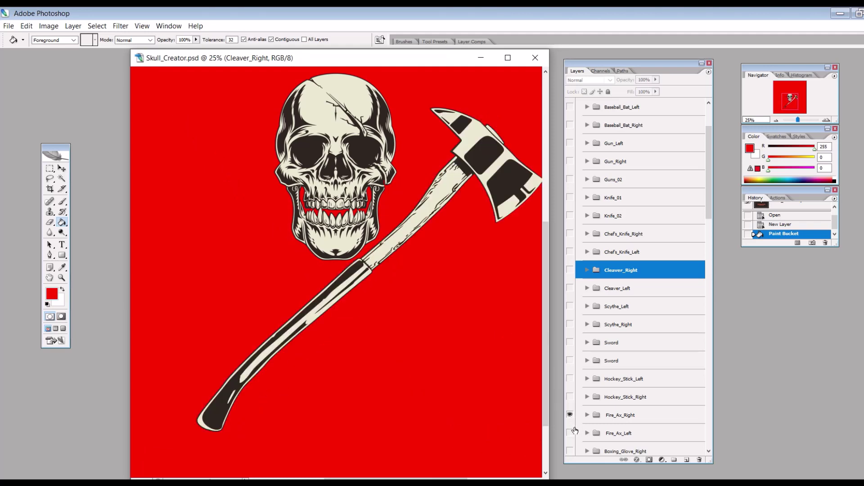
left_click(570, 433)
left_click(570, 432)
left_click(570, 415)
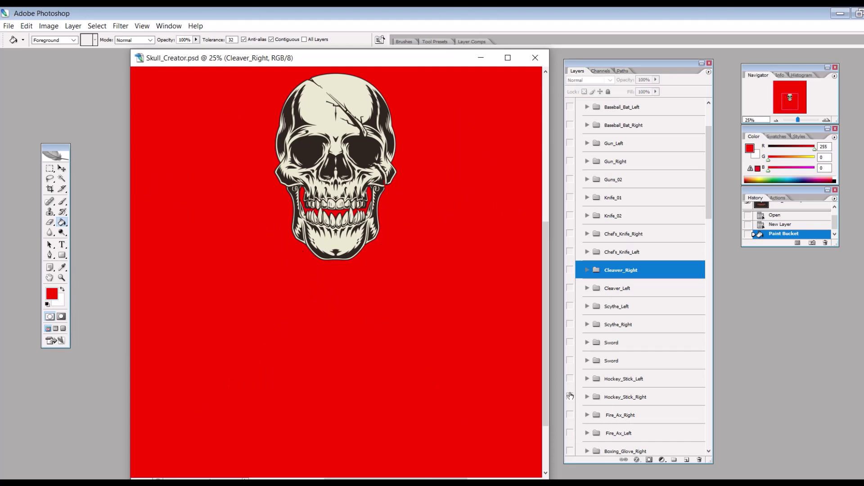
scroll(570, 396, "down", 2)
Step: Preview the boxing gloves and the Ax_Short_Left and Ax_Short_Right axes, hiding the axes again
left_click(569, 379)
left_click(570, 396)
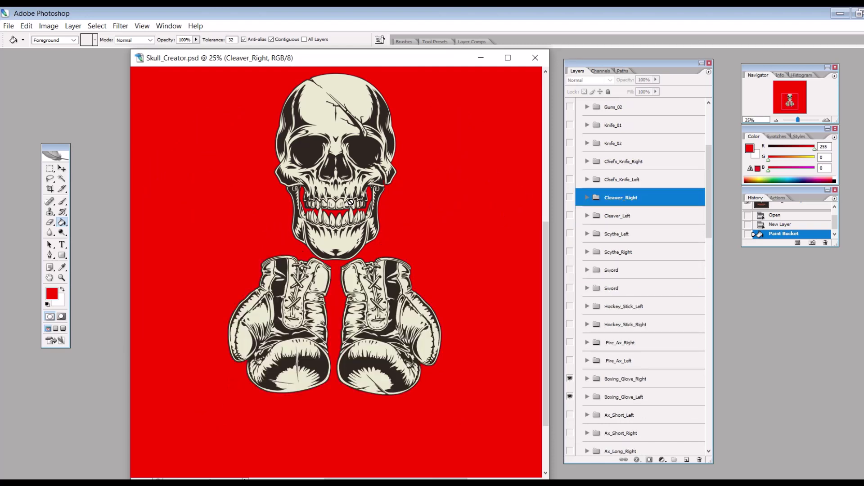
left_click(570, 378)
left_click(578, 415)
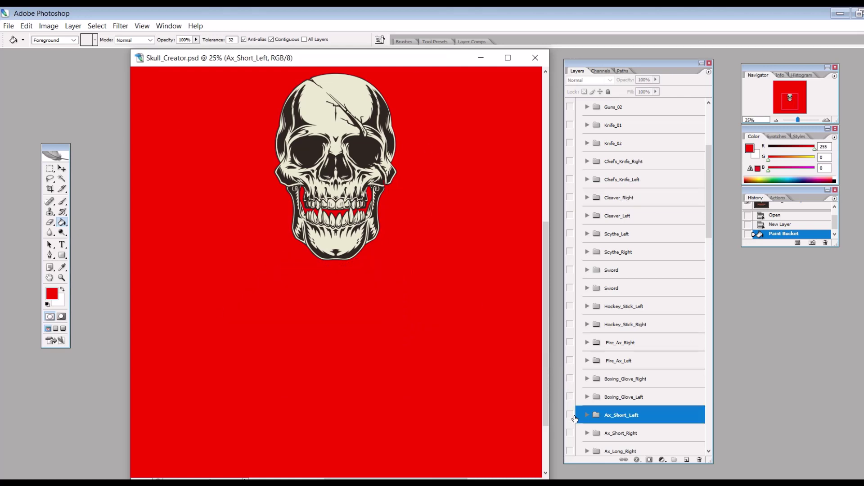
left_click(570, 414)
left_click(570, 415)
left_click(570, 433)
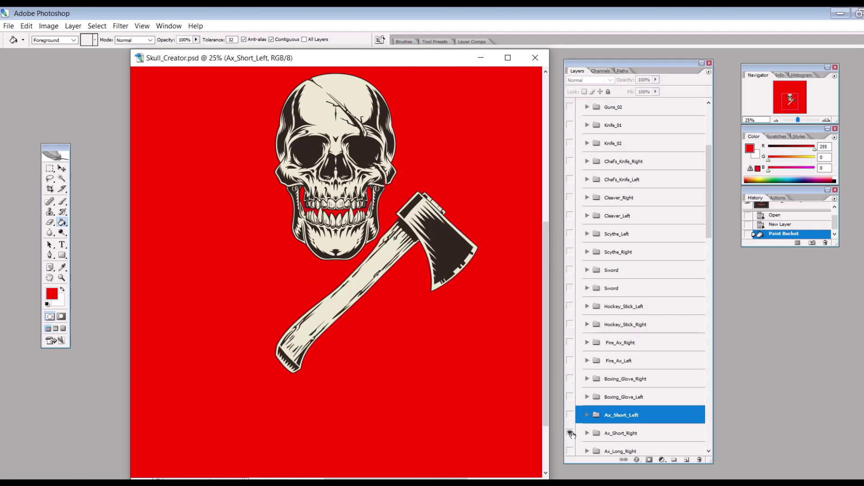
left_click(570, 433)
scroll(570, 423, "down", 3)
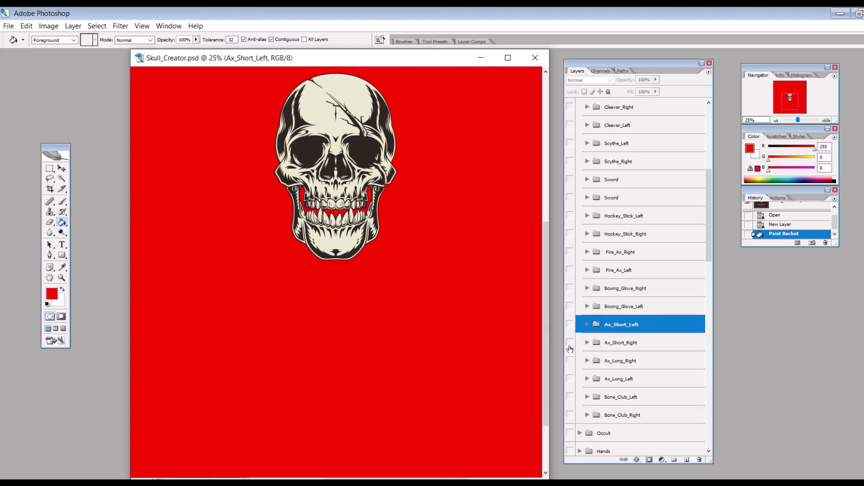
Step: Preview Ax_Long_Right, Ax_Long_Left and Bone_Club_Left, then hide all three
left_click(570, 361)
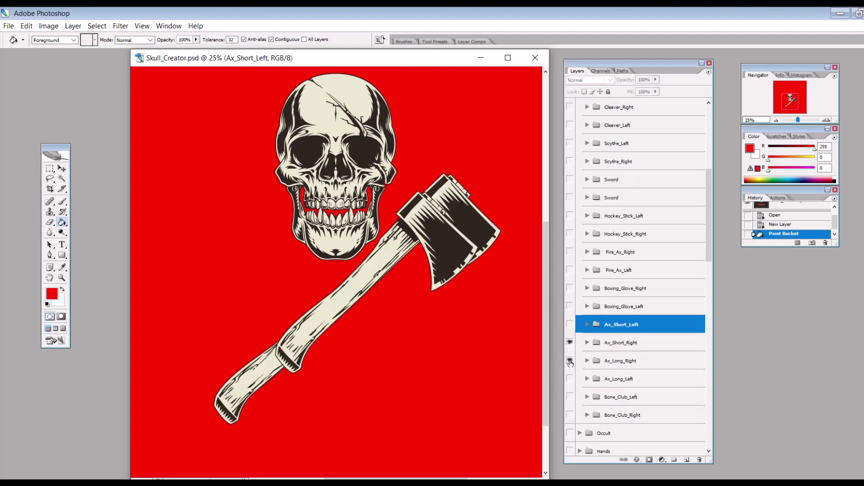
left_click(570, 360)
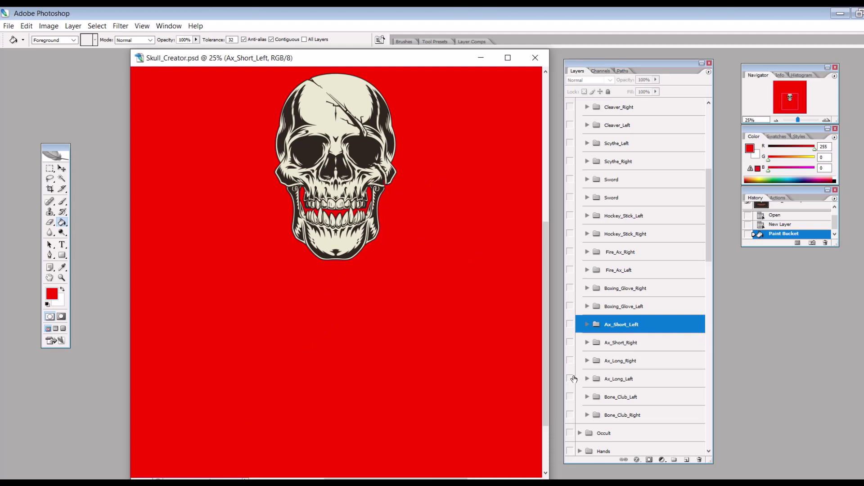
left_click(570, 378)
left_click(570, 397)
left_click(570, 378)
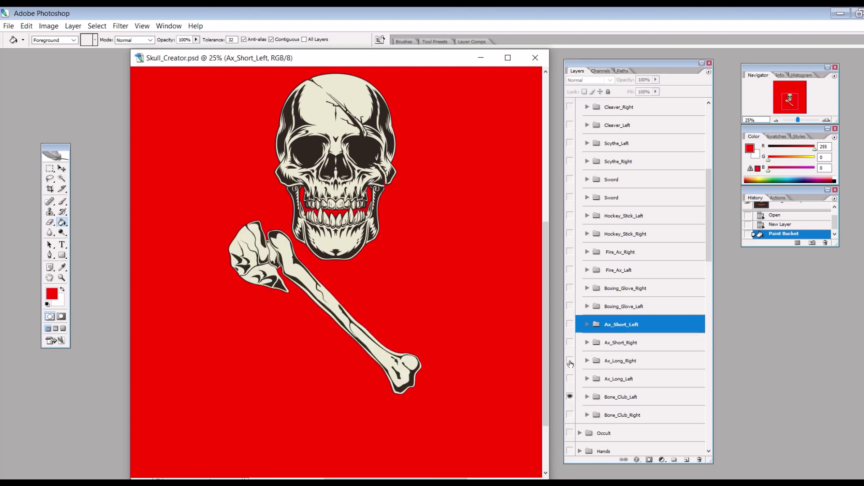
left_click(570, 361)
left_click(570, 360)
left_click(570, 396)
scroll(570, 396, "down", 1)
Step: Turn on the Occult group with Pentagram, Tounge, Tentacles, Snake and Candle hidden
left_click(580, 415)
scroll(578, 378, "down", 7)
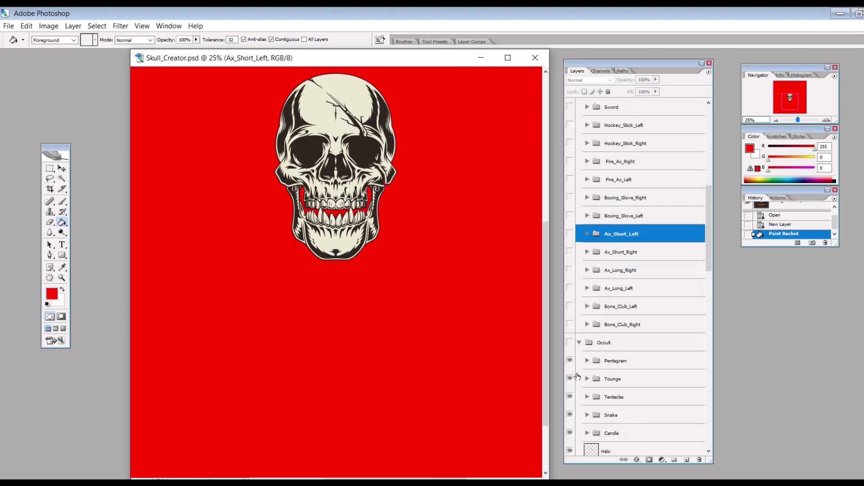
left_click(569, 288)
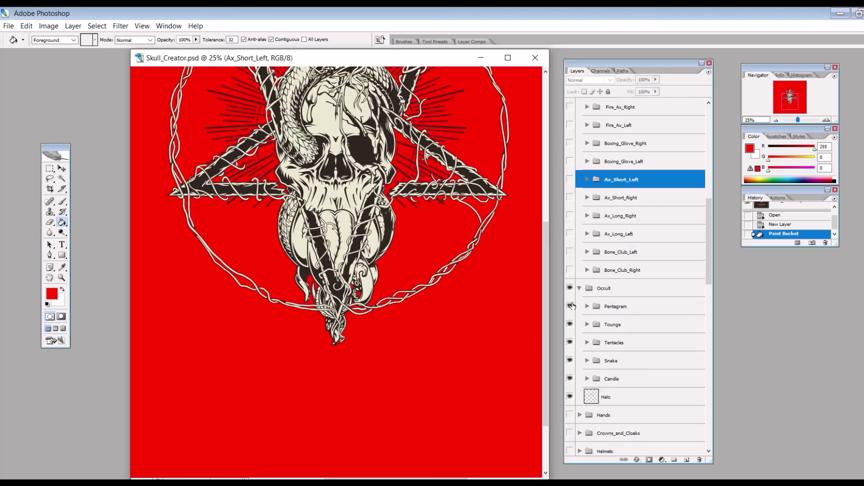
left_click(570, 306)
left_click(570, 324)
left_click(570, 343)
left_click(570, 360)
left_click(570, 378)
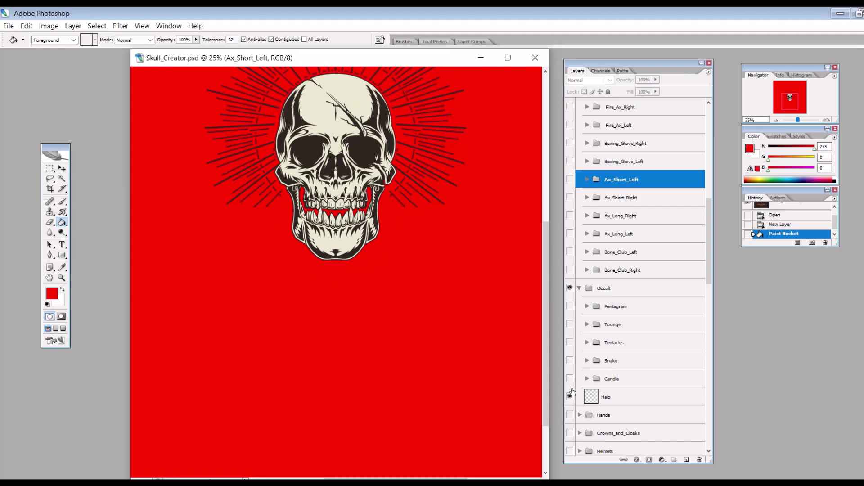
scroll(571, 394, "up", 2)
scroll(571, 394, "up", 3)
scroll(497, 343, "up", 6)
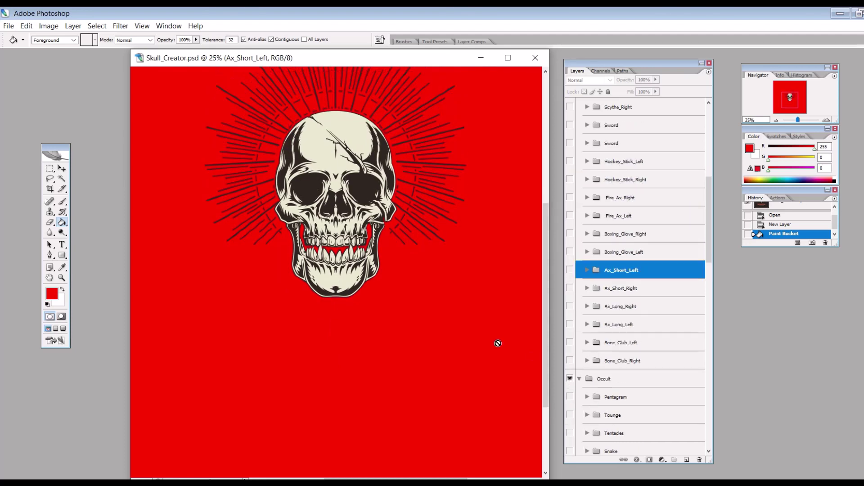
scroll(566, 380, "down", 5)
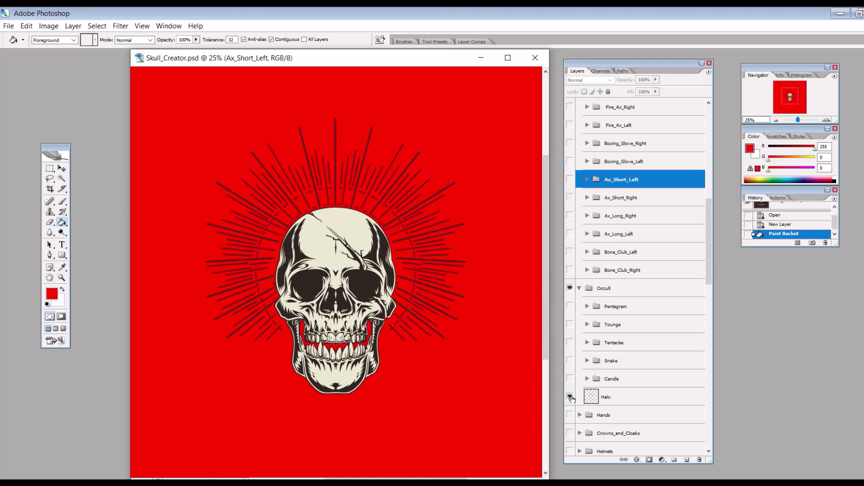
Step: Hide the Halo, preview Candle, Snake, Tentacles and Tounge, and leave Pentagram visible
left_click(570, 396)
left_click(569, 378)
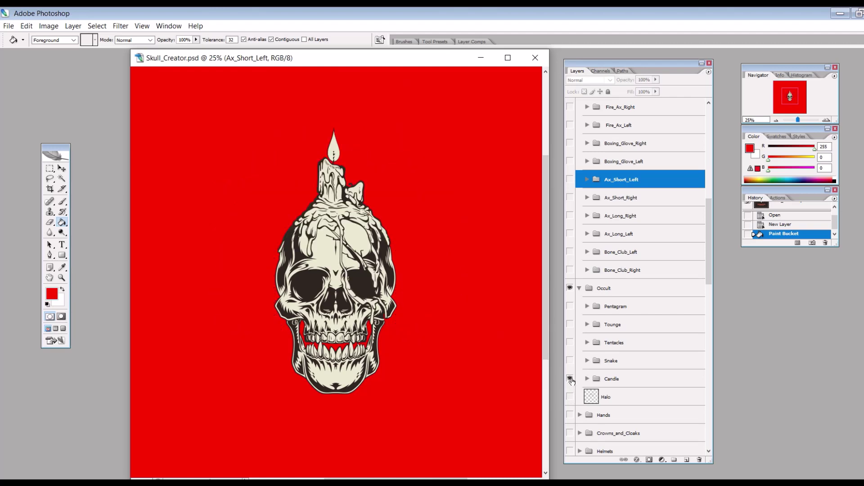
left_click(570, 379)
left_click(569, 361)
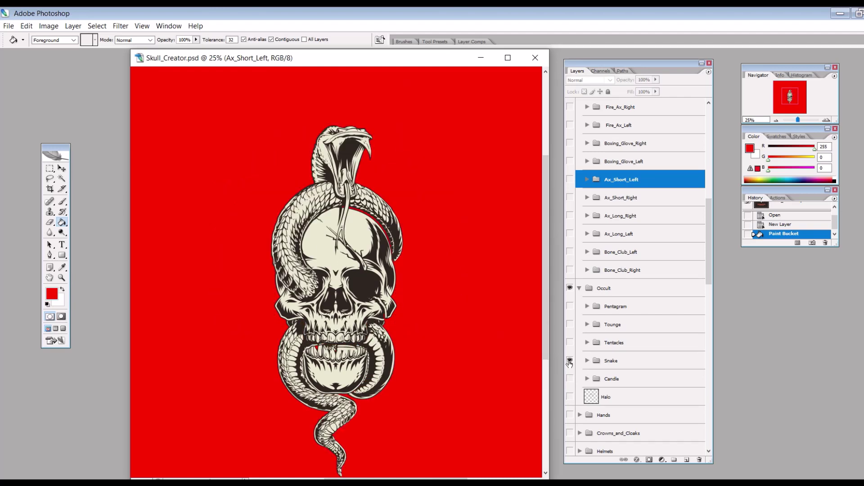
left_click(569, 360)
left_click(570, 342)
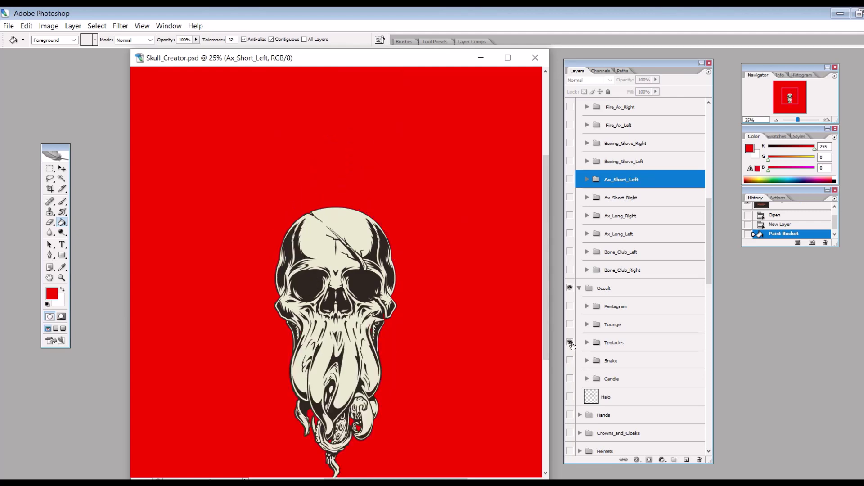
left_click(570, 342)
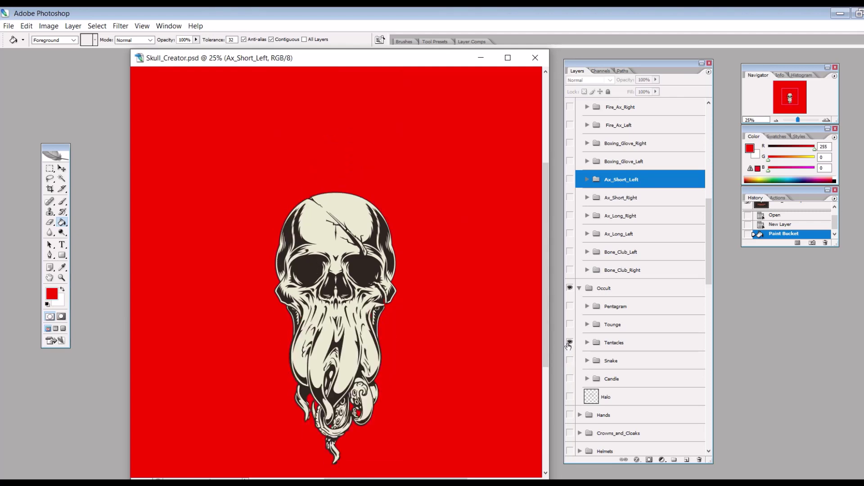
left_click(570, 324)
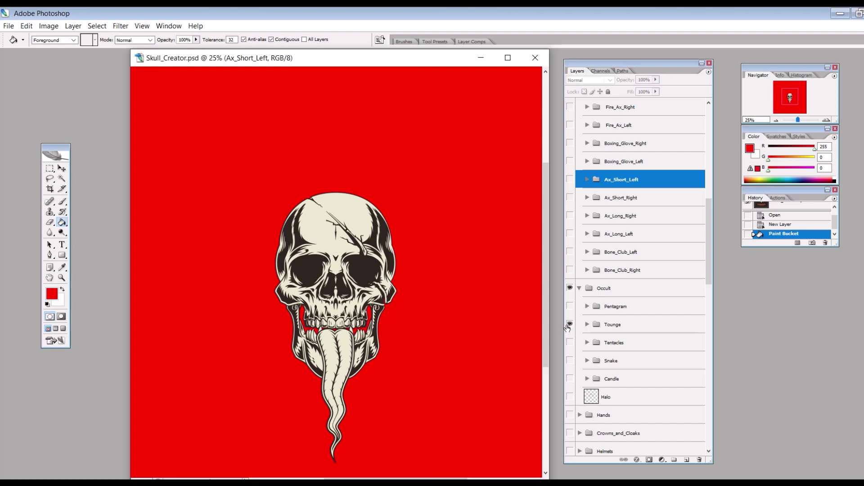
left_click(570, 325)
left_click(569, 306)
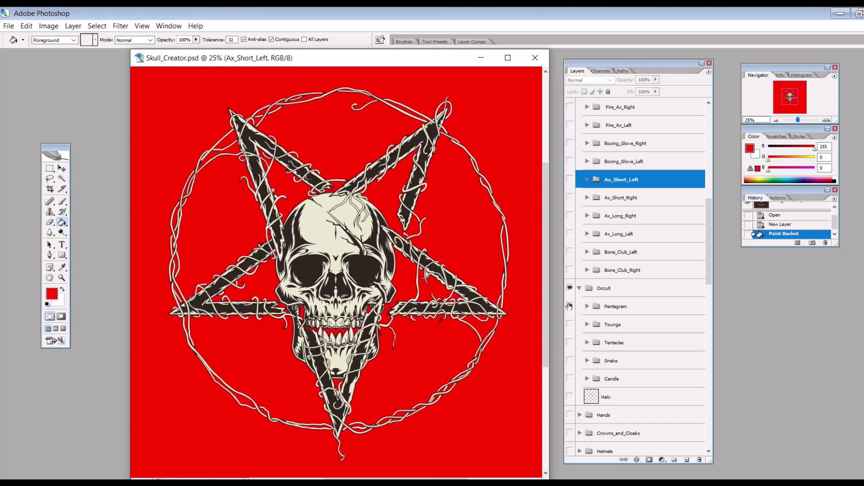
Step: Turn on both Sword layers to form a crossed pair behind the skull
scroll(573, 342, "up", 5)
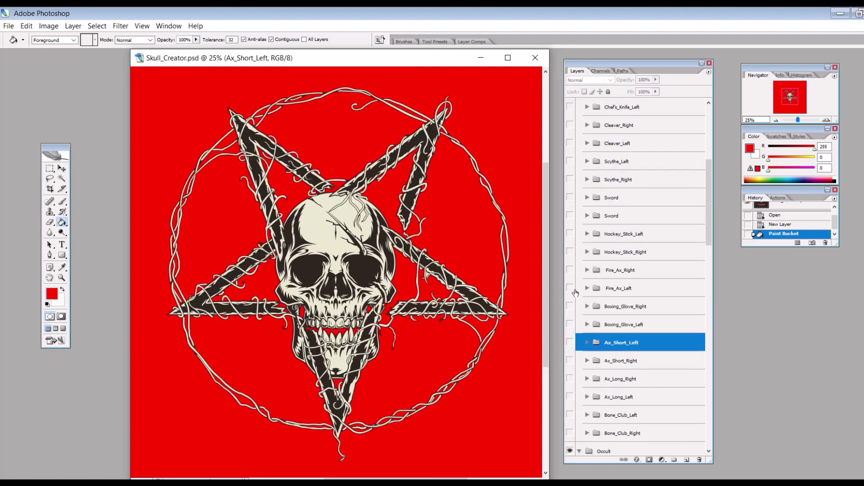
left_click(569, 216)
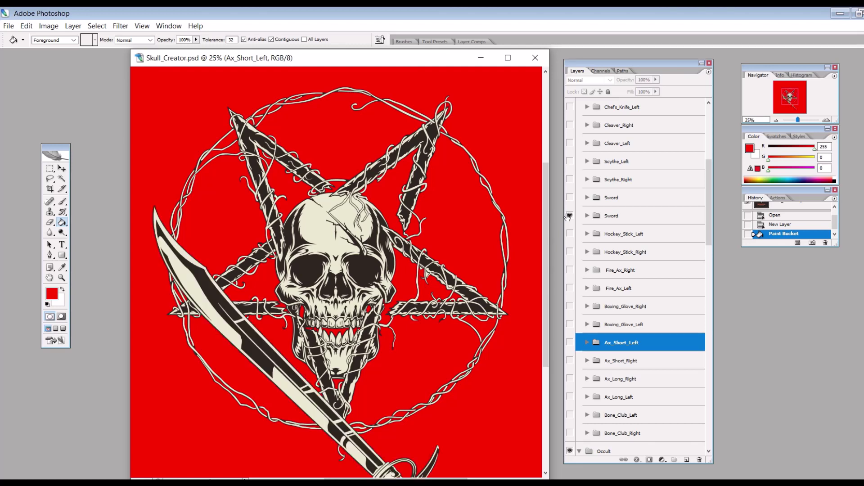
left_click(570, 198)
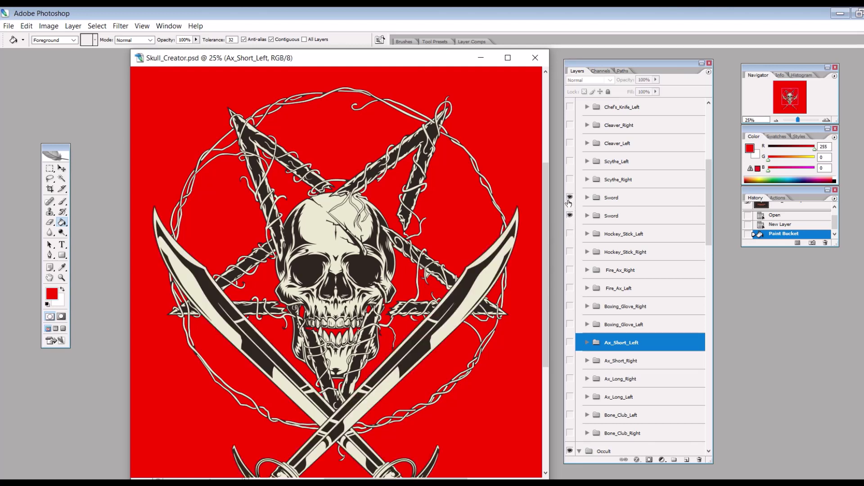
scroll(570, 198, "up", 3)
scroll(599, 195, "up", 4)
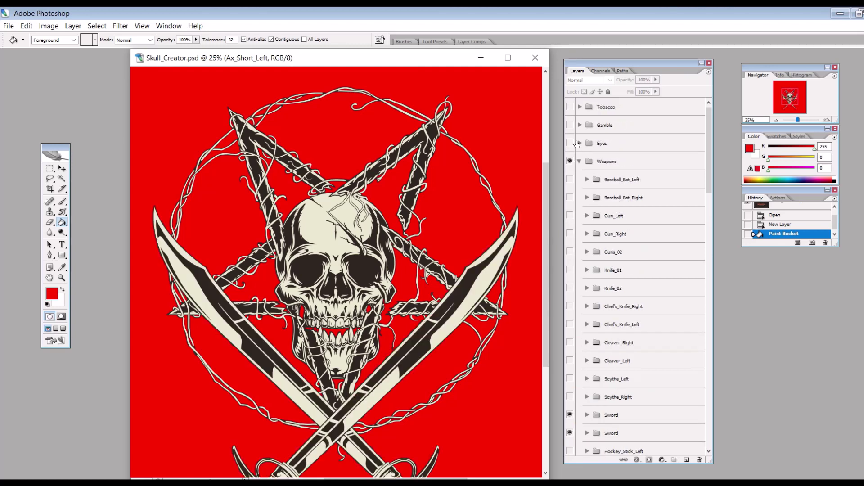
Step: Turn on the Eyes group, hiding monocle, third eye, shades and eyeball so only Eyepatch shows
left_click(580, 143)
left_click(569, 143)
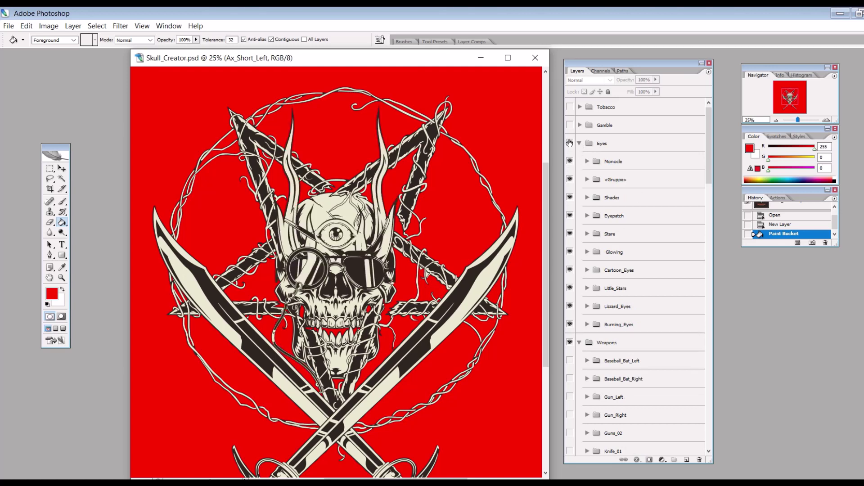
left_click(569, 161)
left_click(569, 180)
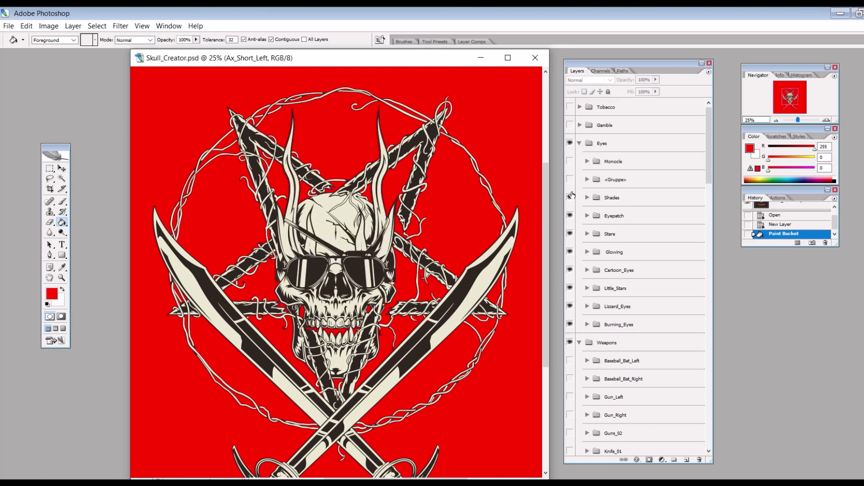
left_click(569, 197)
left_click_drag(570, 234, 570, 329)
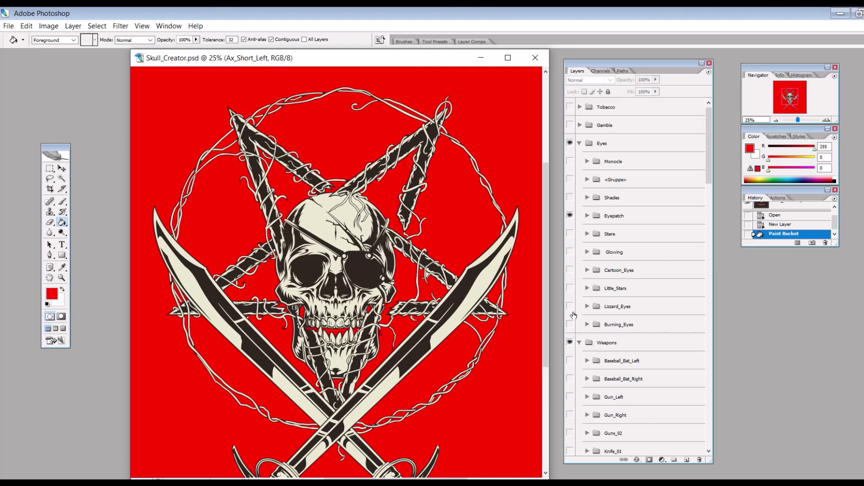
left_click(569, 215)
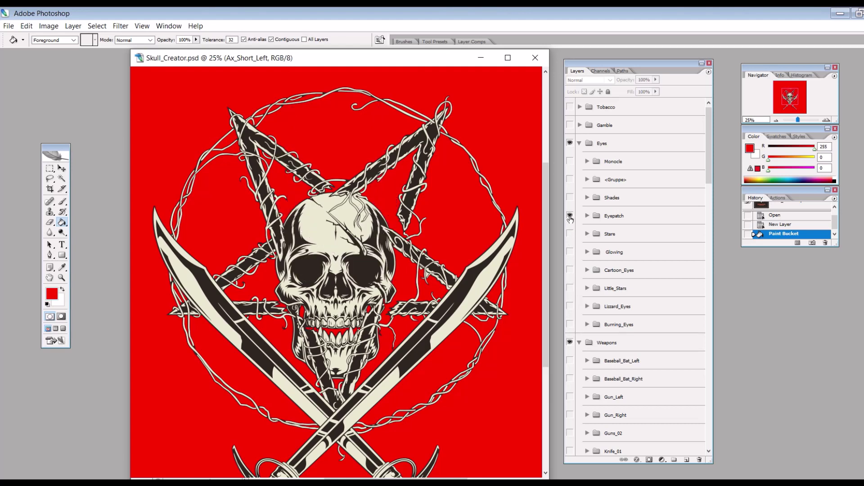
left_click(569, 215)
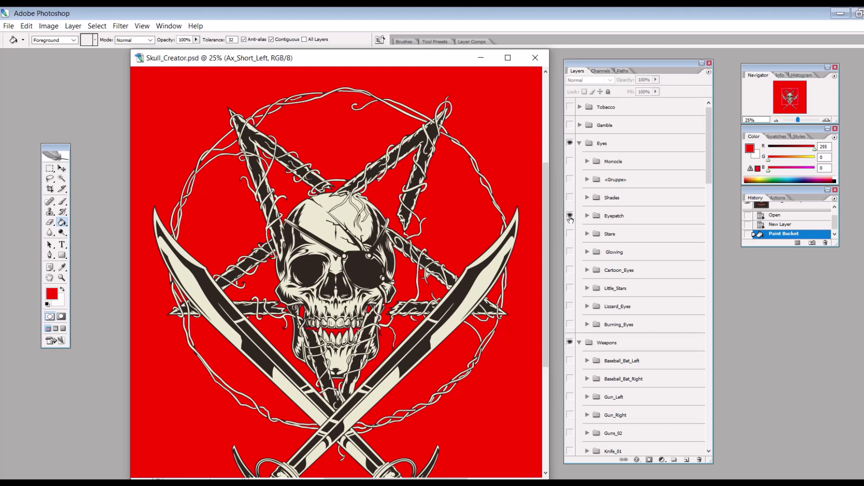
Step: Turn on the Gamble group's dice, poker chip and cards, and the Tobacco Pipe
left_click(580, 125)
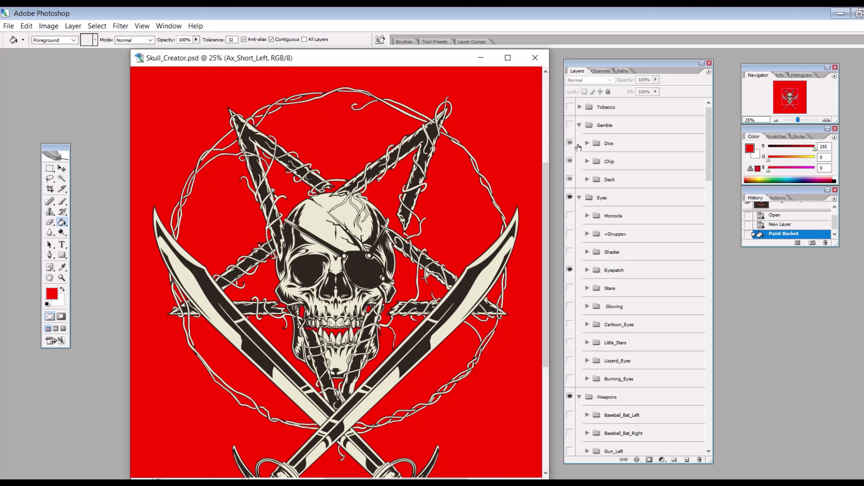
left_click(587, 143)
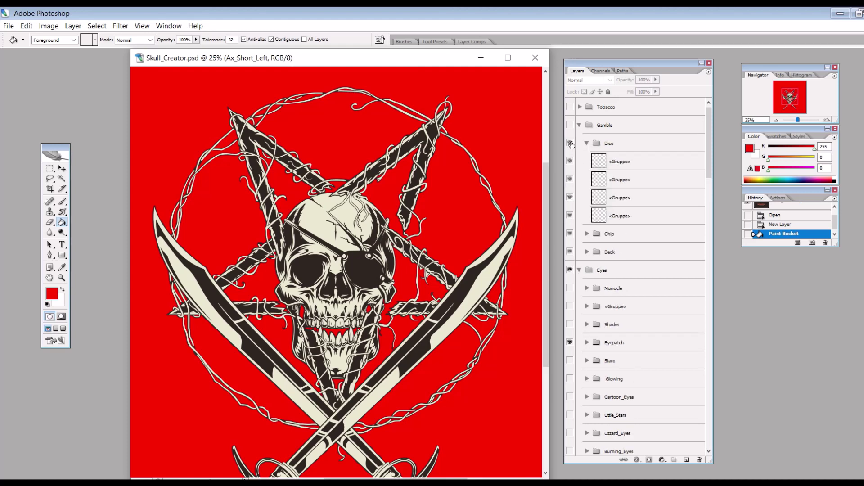
left_click(569, 143)
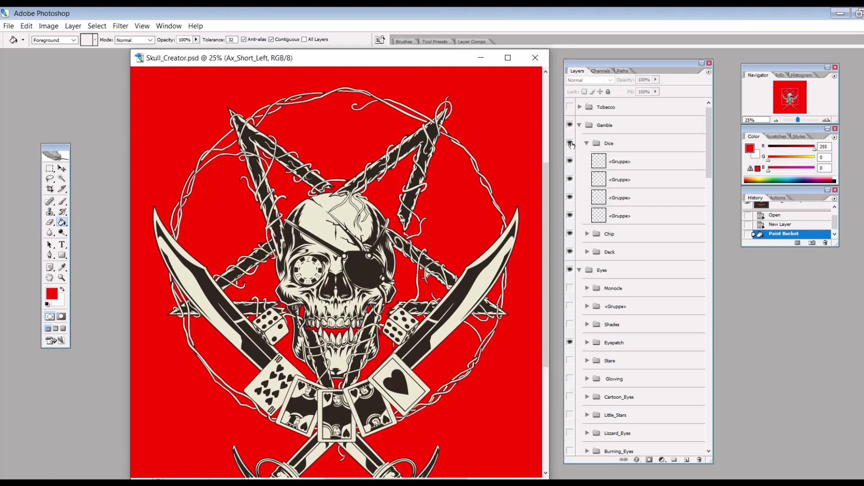
left_click(580, 107)
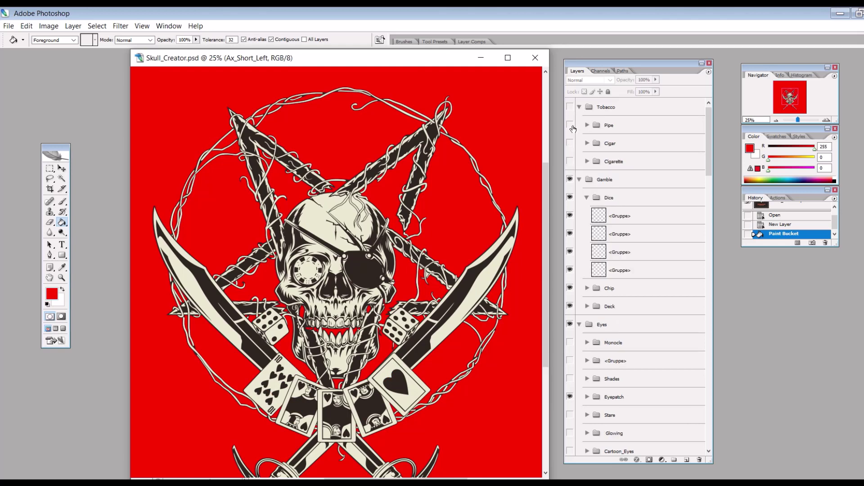
left_click(570, 126)
scroll(518, 180, "down", 1)
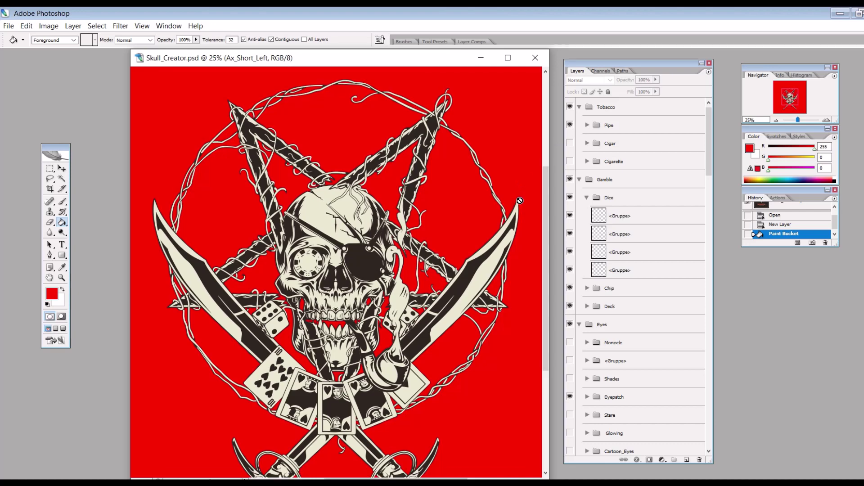
Step: Enlarge the document window to fill the workspace and move the Layers panel further right
left_click(508, 57)
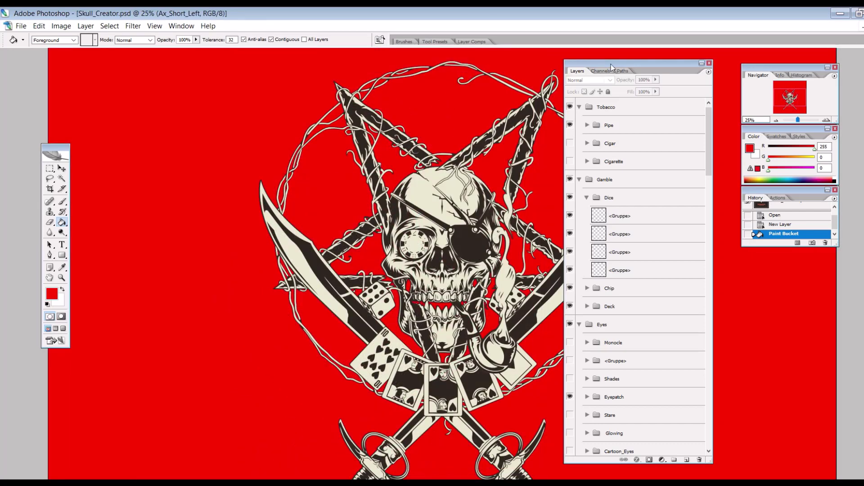
left_click_drag(610, 65, 714, 66)
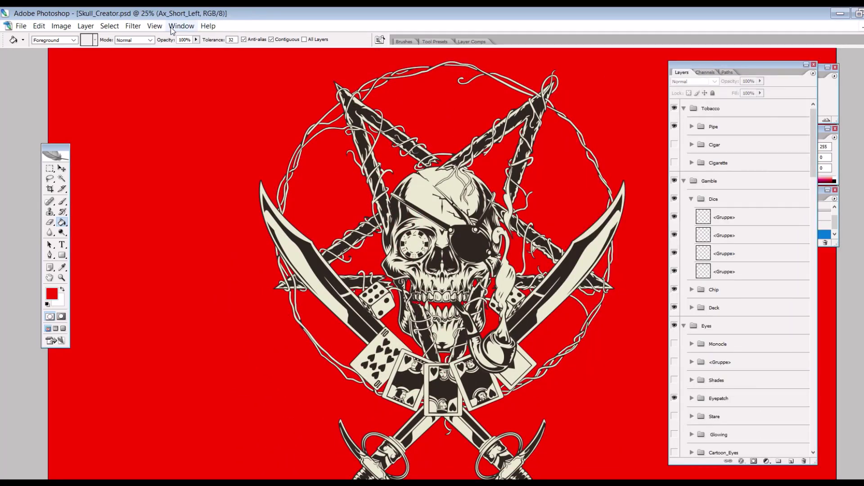
scroll(318, 158, "down", 1)
Step: Zoom out from 25% to 16.7% so the whole skull design fits in view
left_click(155, 26)
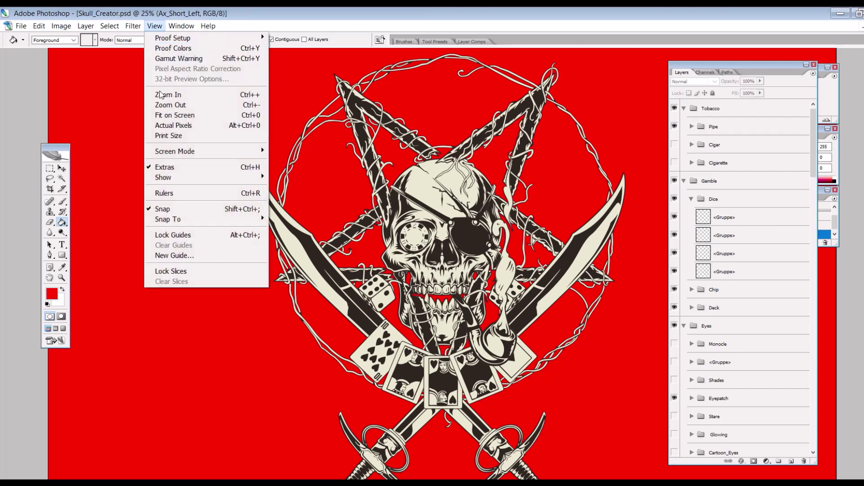
left_click(170, 105)
scroll(605, 241, "down", 2)
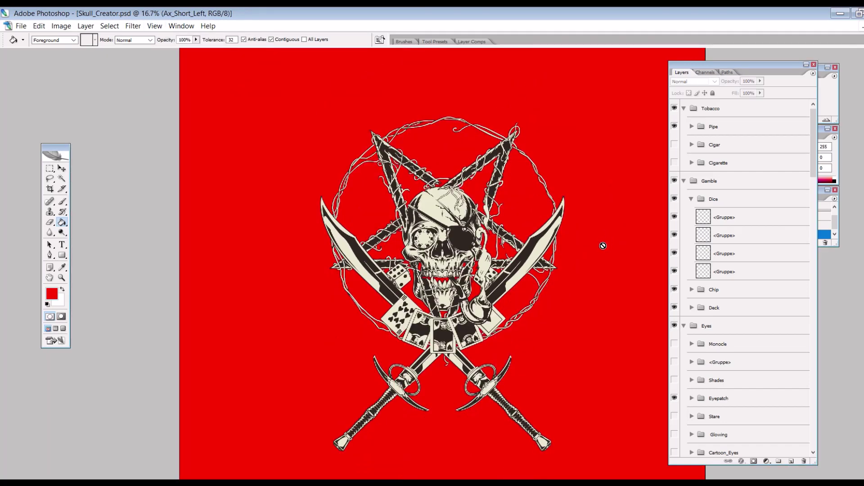
scroll(603, 246, "down", 1)
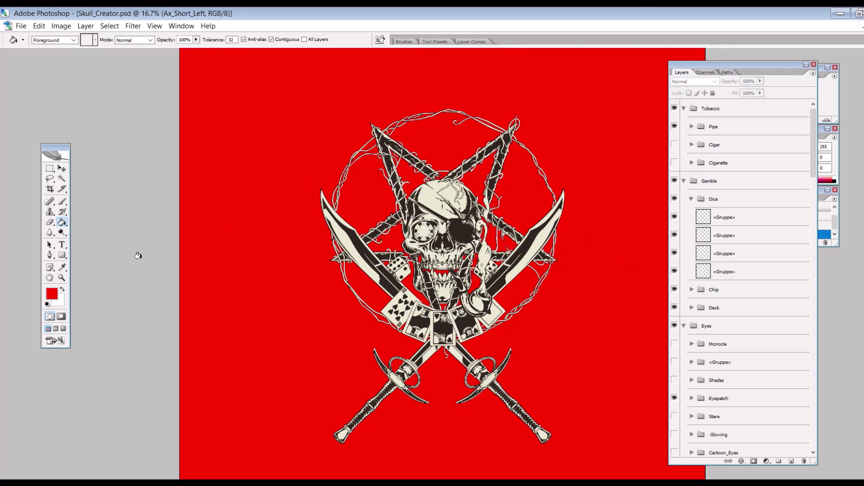
Step: Hide the red Layer 1 and dark BACKGROUND layers, leaving the skull on transparency
scroll(692, 379, "down", 15)
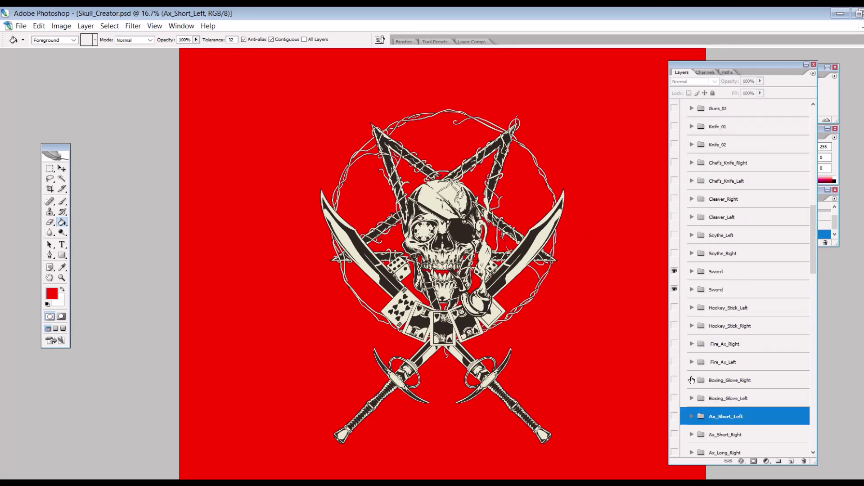
scroll(691, 380, "down", 10)
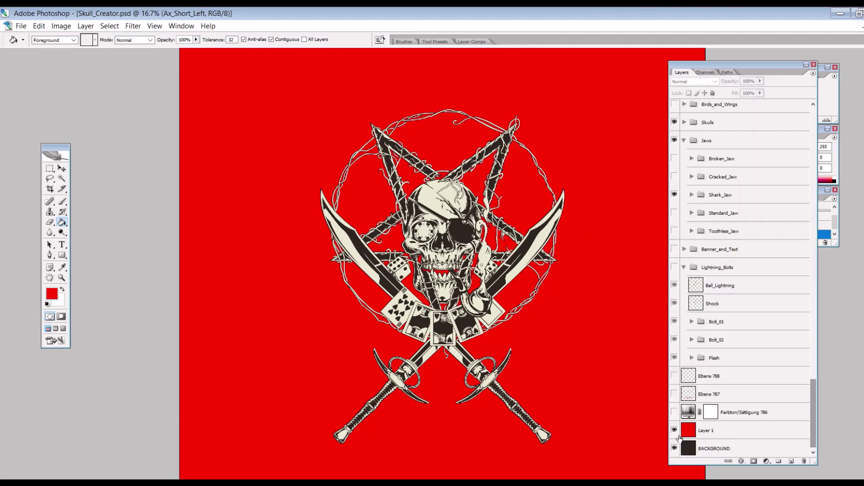
left_click(674, 430)
left_click(674, 449)
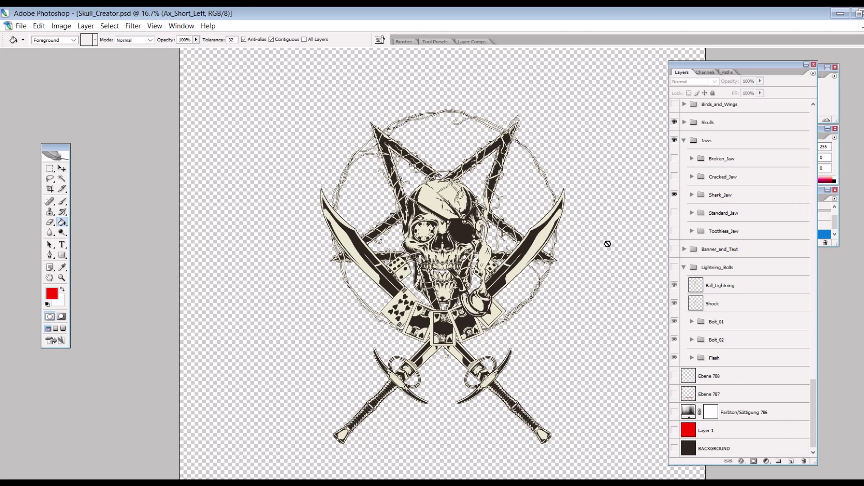
left_click_drag(813, 392, 810, 121)
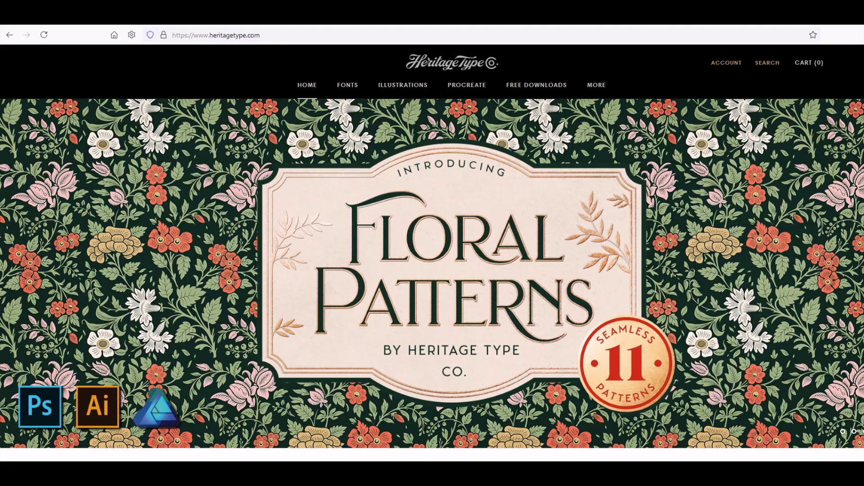
Step: Scroll past Design Bundles and Ornament Sets to the Illustrations section showing Bare Bone Skull Creator
scroll(432, 252, "down", 5)
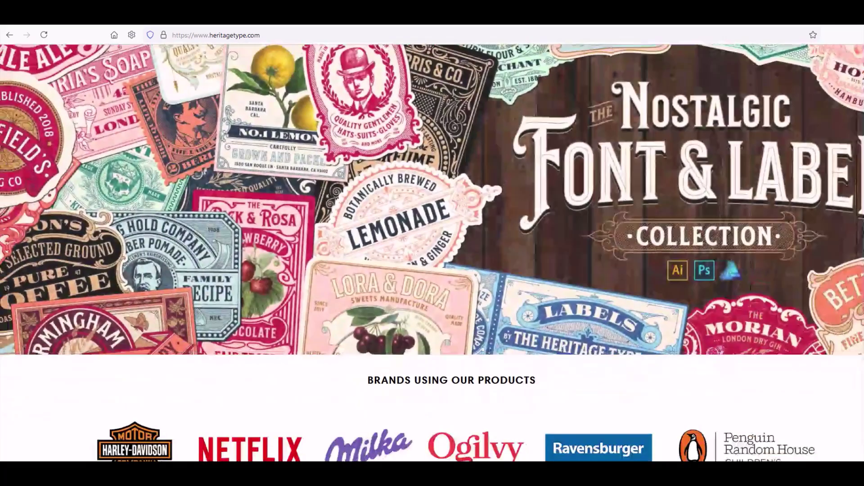
scroll(432, 252, "down", 10)
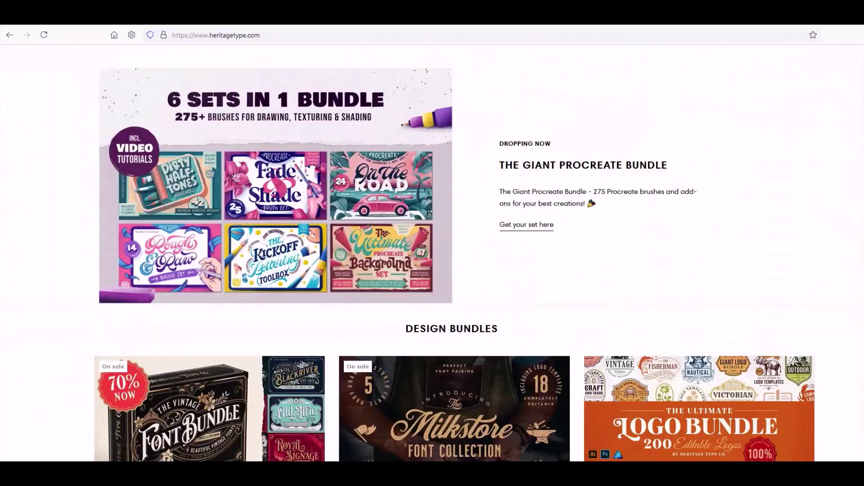
scroll(432, 252, "down", 3)
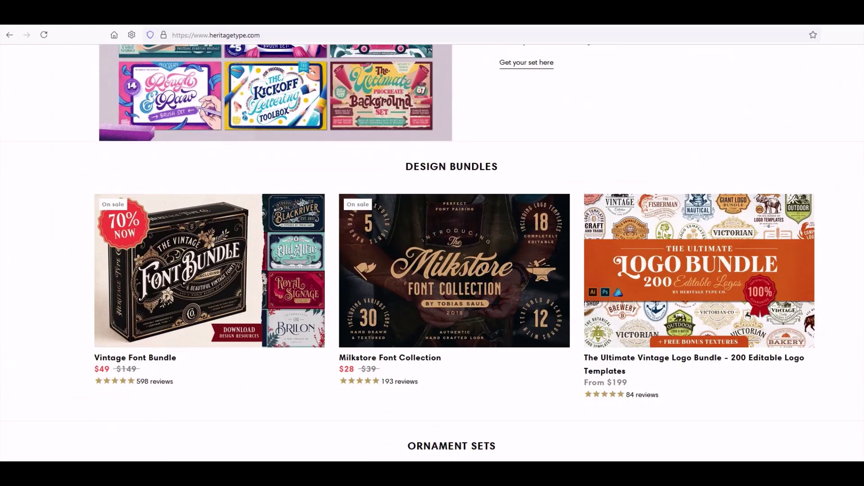
scroll(432, 252, "down", 1)
scroll(432, 252, "down", 5)
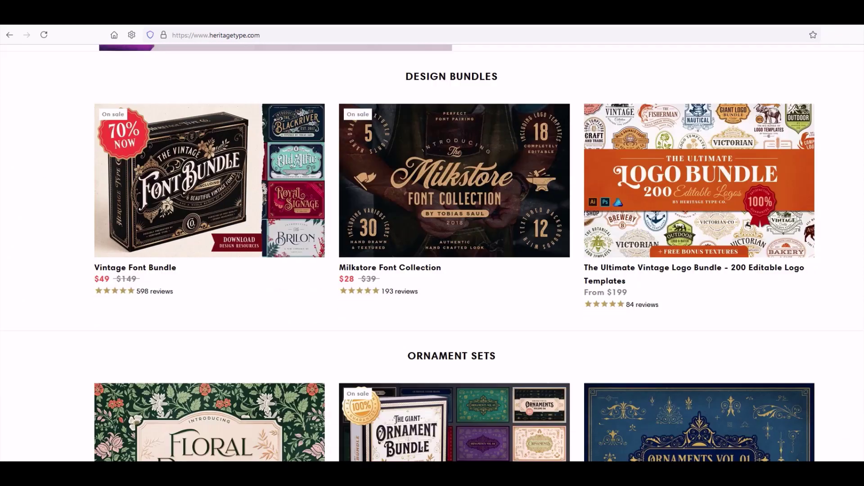
scroll(391, 240, "down", 7)
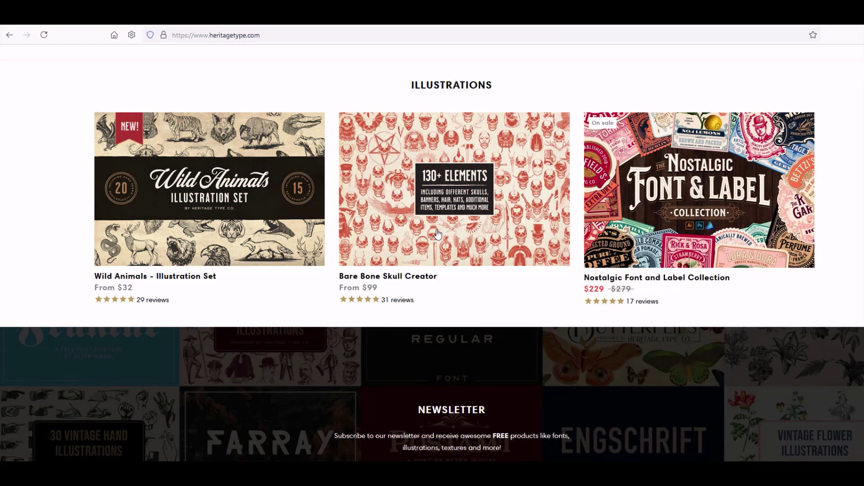
Step: Open the Bare Bone Skull Creator product page and view the layer structure and Create Your Own Design previews
left_click(410, 218)
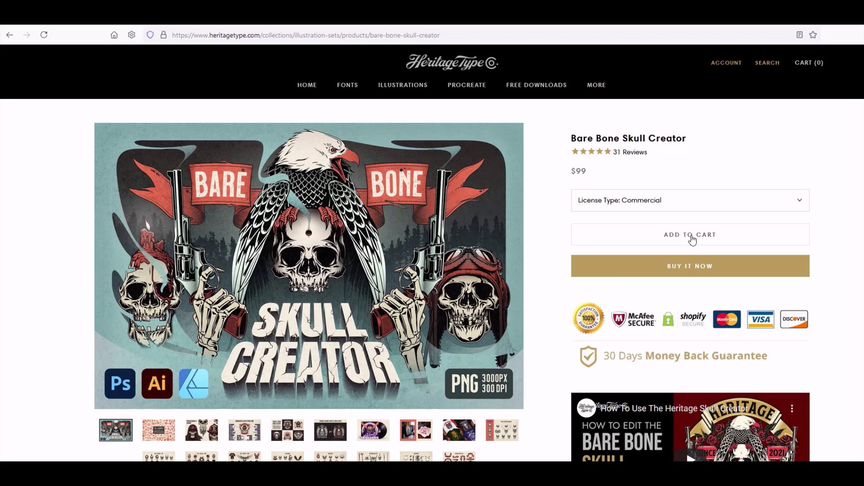
scroll(450, 292, "down", 3)
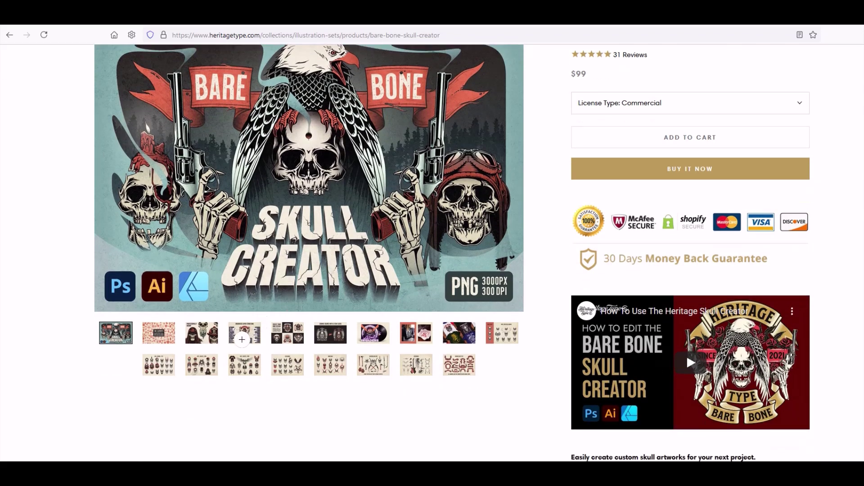
left_click(243, 344)
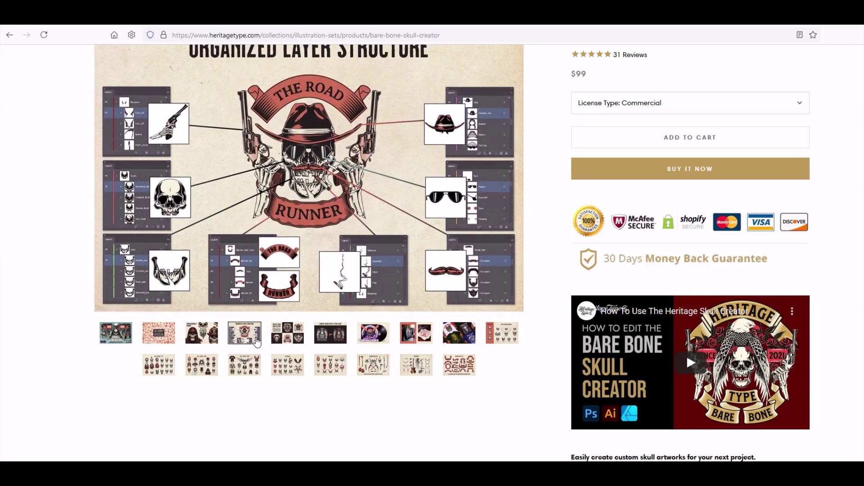
left_click(286, 339)
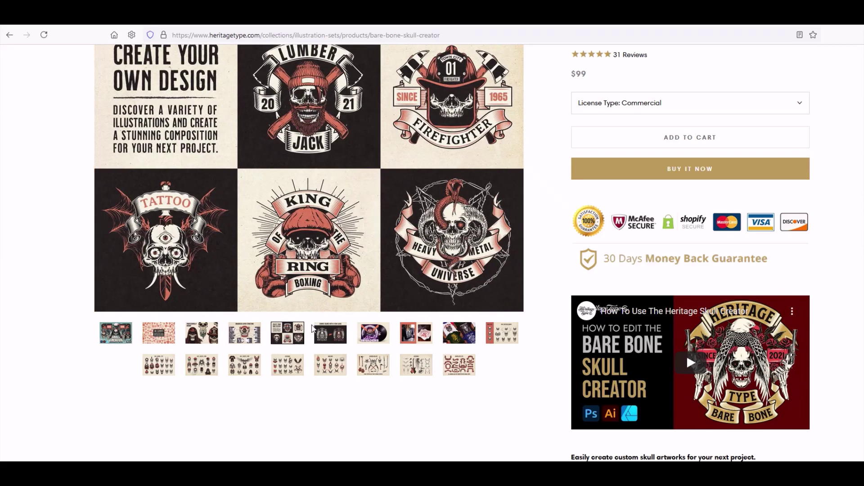
Step: Browse the Astral Invaders record, jacket and coaster, and t-shirts mockup images
scroll(297, 340, "up", 2)
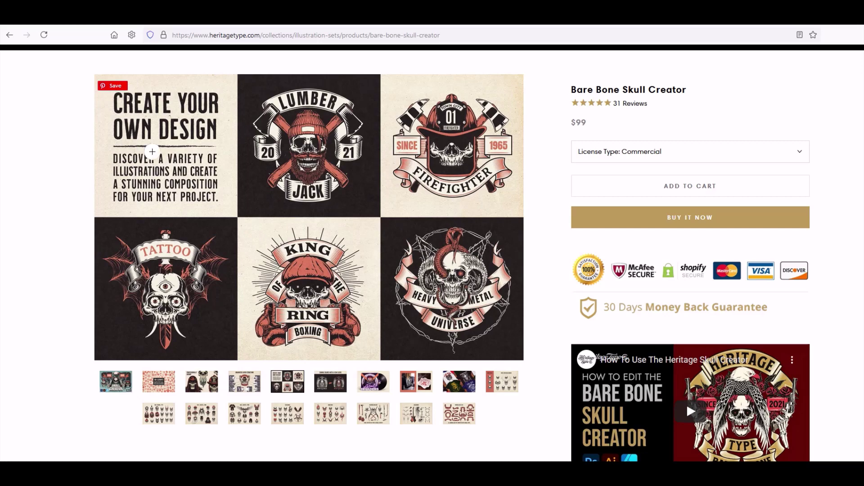
left_click(376, 390)
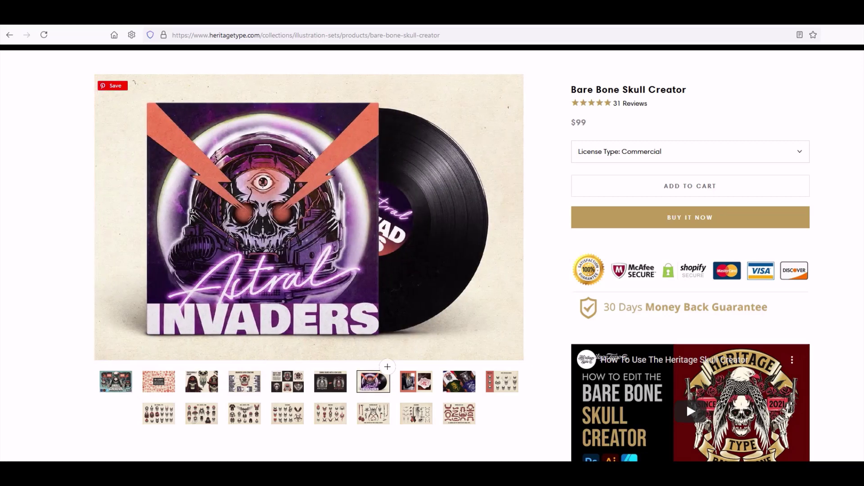
left_click(426, 393)
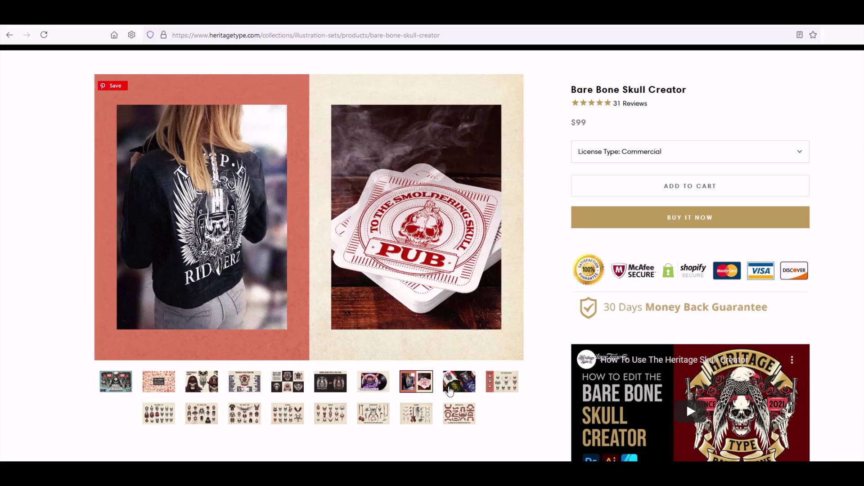
left_click_drag(409, 353, 373, 346)
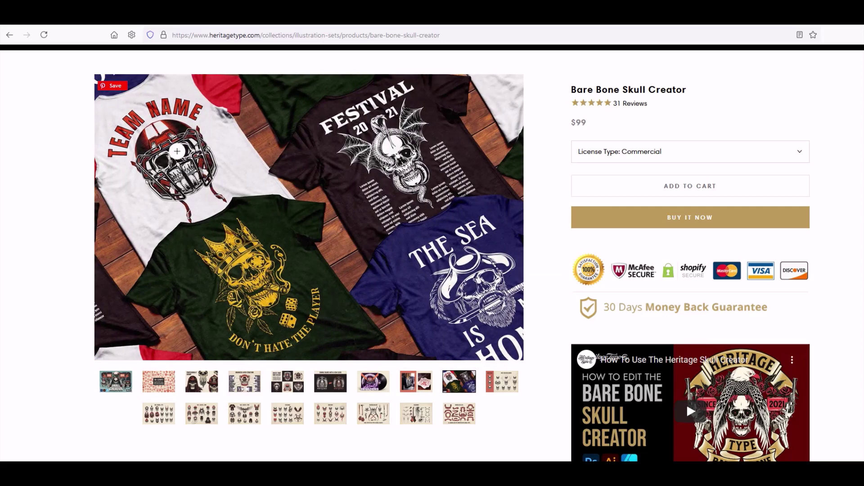
Step: Step through the skull, hair, hats, helmets, accessories, Dark Magic and Weapons previews to the guitar-and-wings Accessories image
left_click(494, 388)
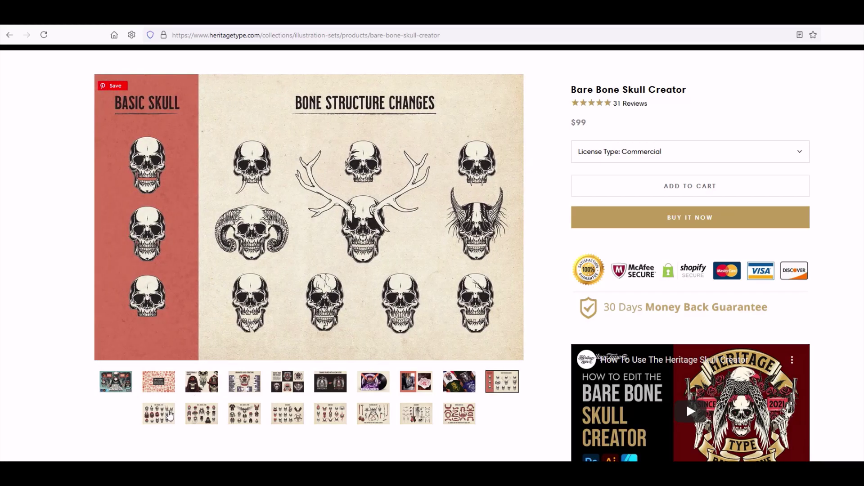
left_click(169, 414)
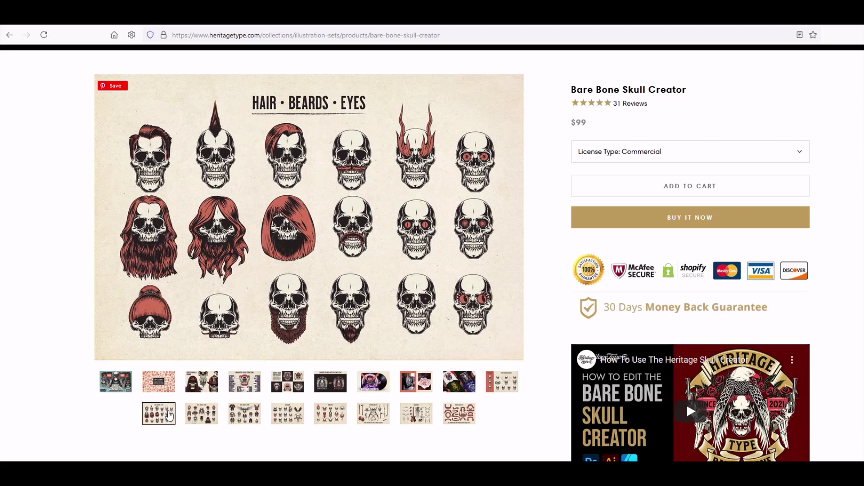
left_click(192, 417)
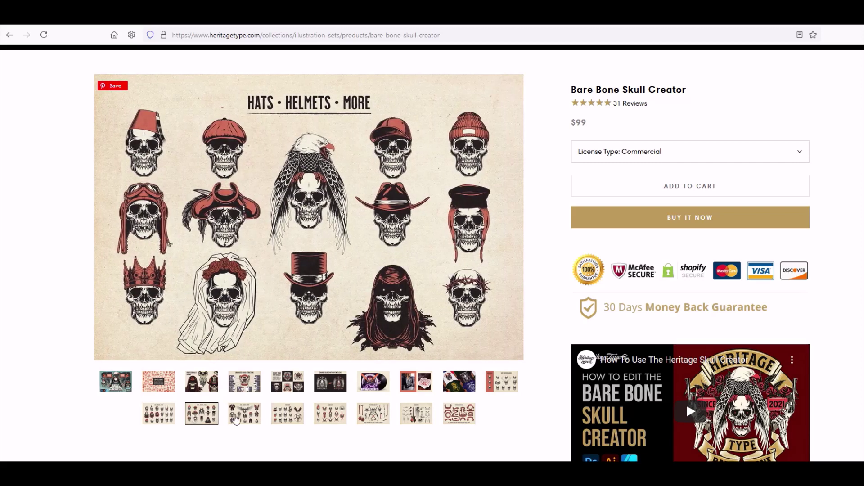
left_click(240, 418)
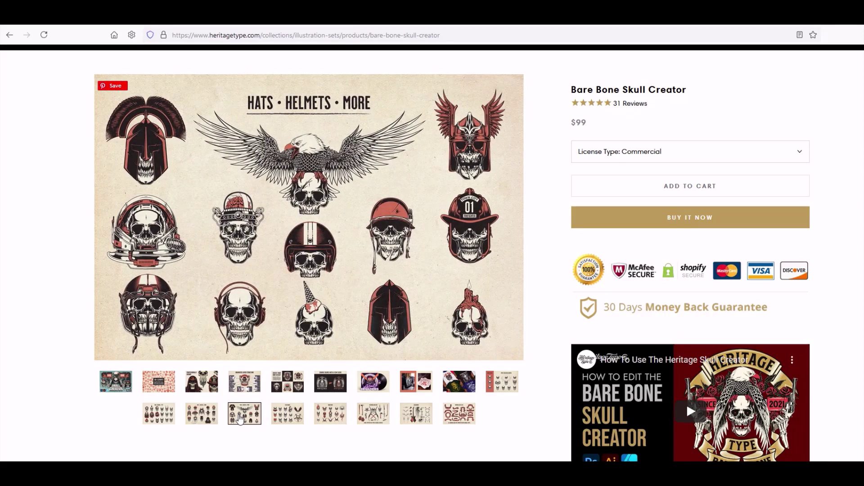
left_click(288, 418)
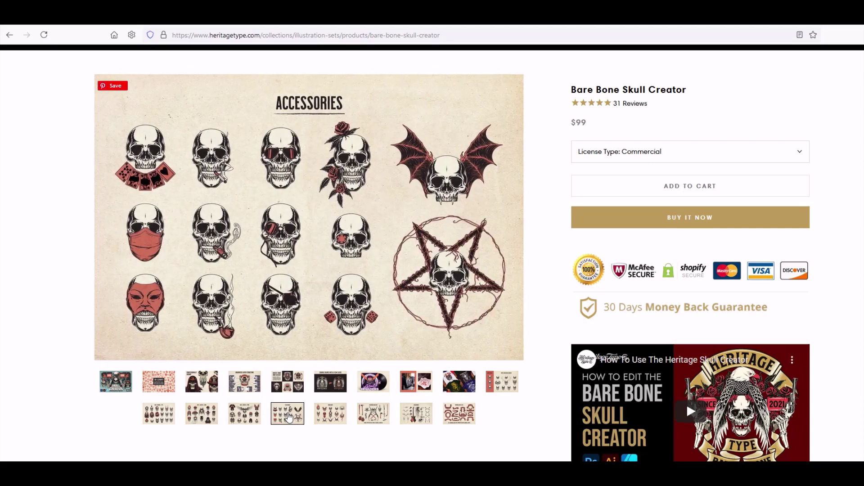
left_click(331, 414)
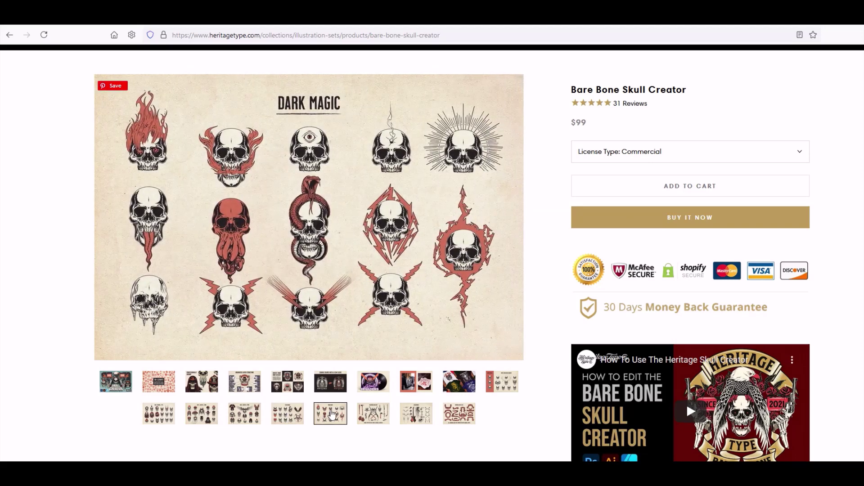
left_click(368, 415)
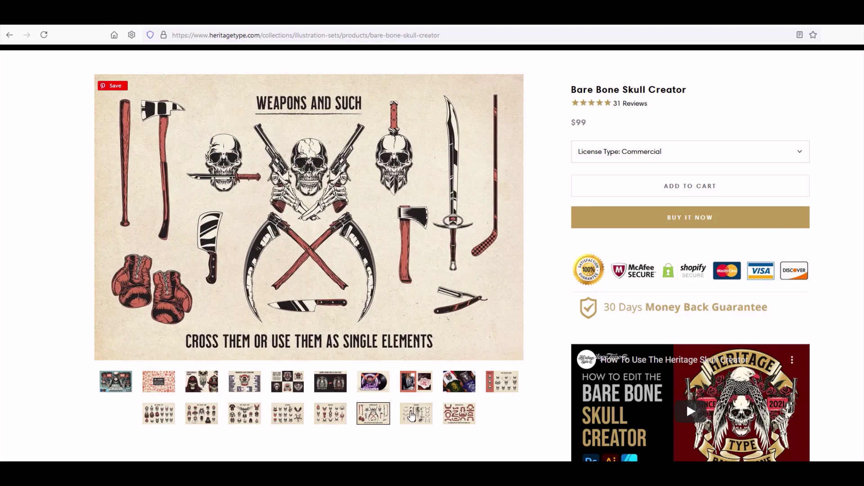
left_click(411, 416)
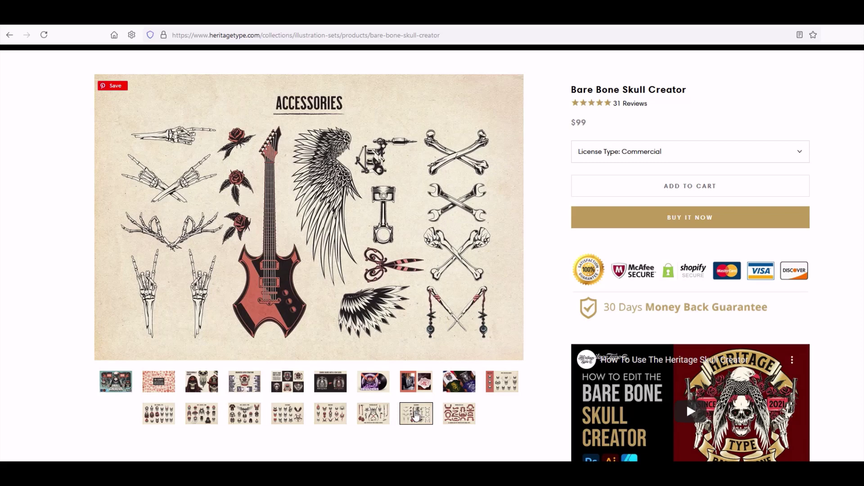